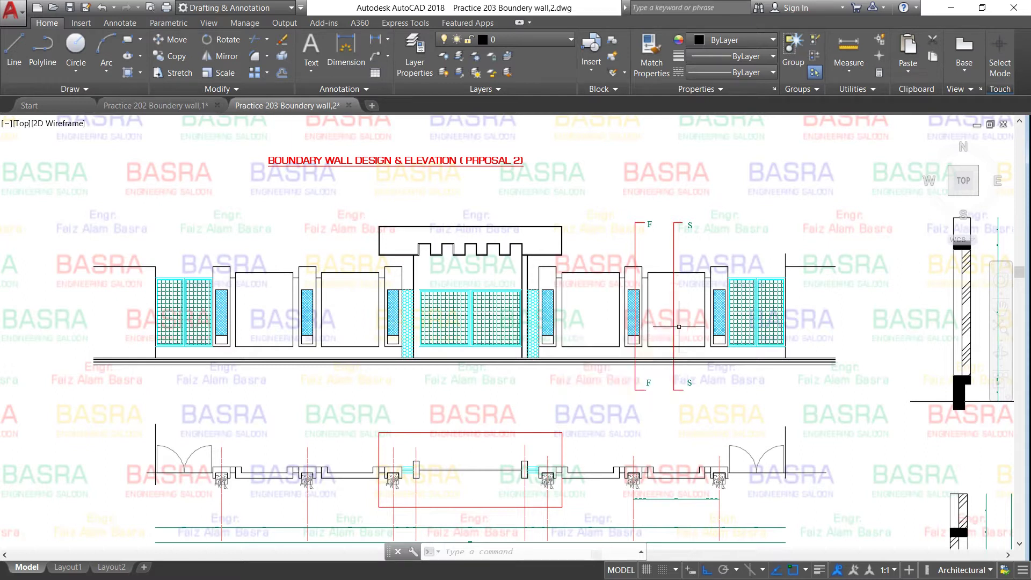
- Examine the boundary wall elevation, the sheet layout, the slab reinforcement detail and the double-leaf gate in the wall plan
scroll(279, 325, "up", 1)
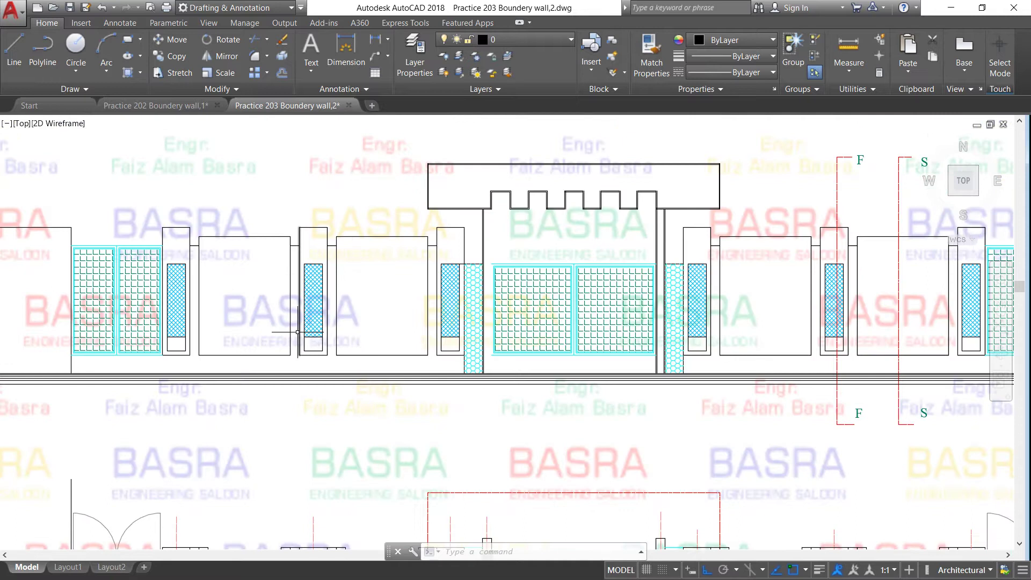
scroll(279, 325, "down", 3)
scroll(303, 309, "up", 2)
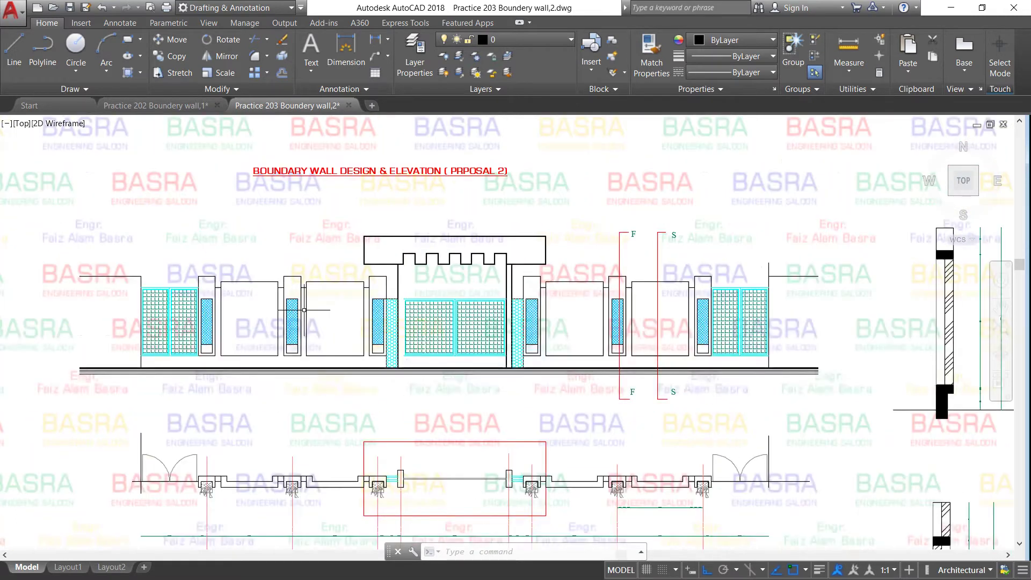
scroll(322, 271, "down", 4)
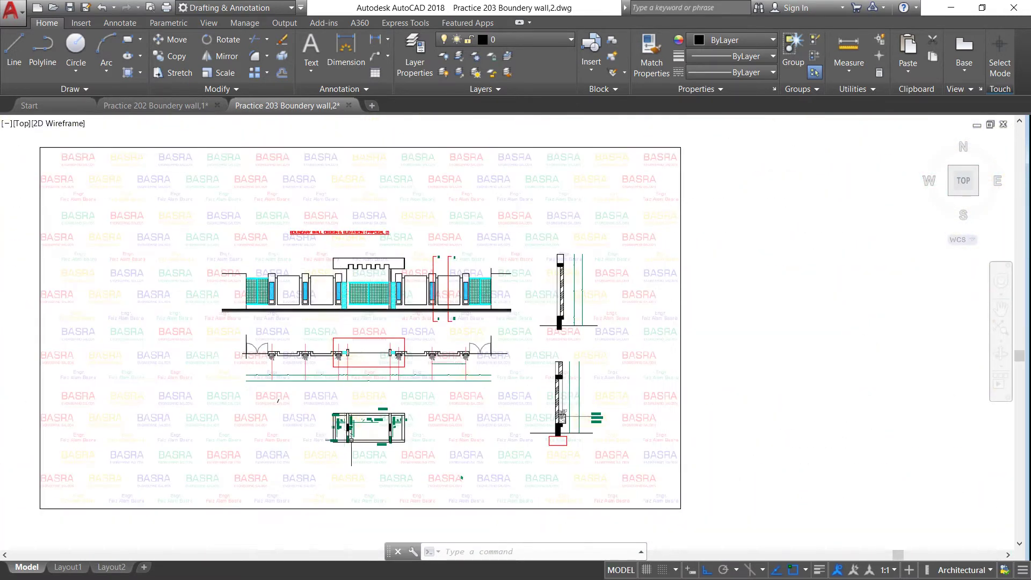
scroll(356, 436, "up", 6)
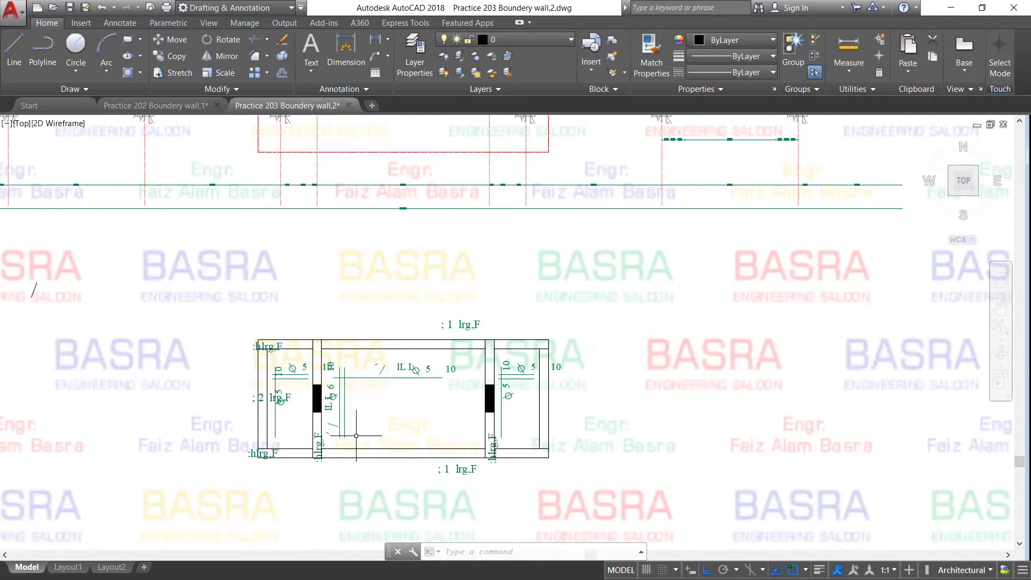
scroll(356, 435, "down", 2)
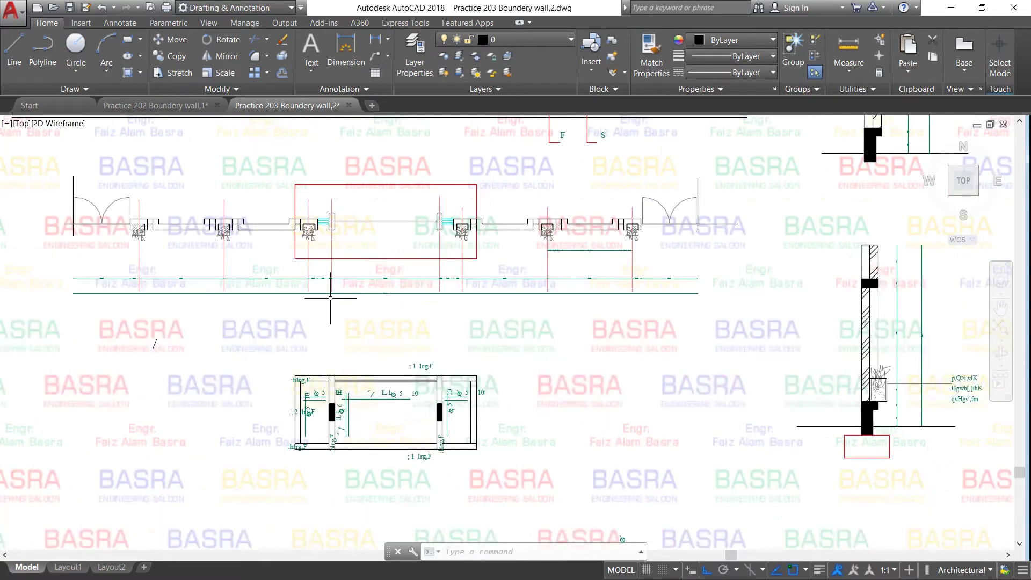
scroll(106, 207, "up", 2)
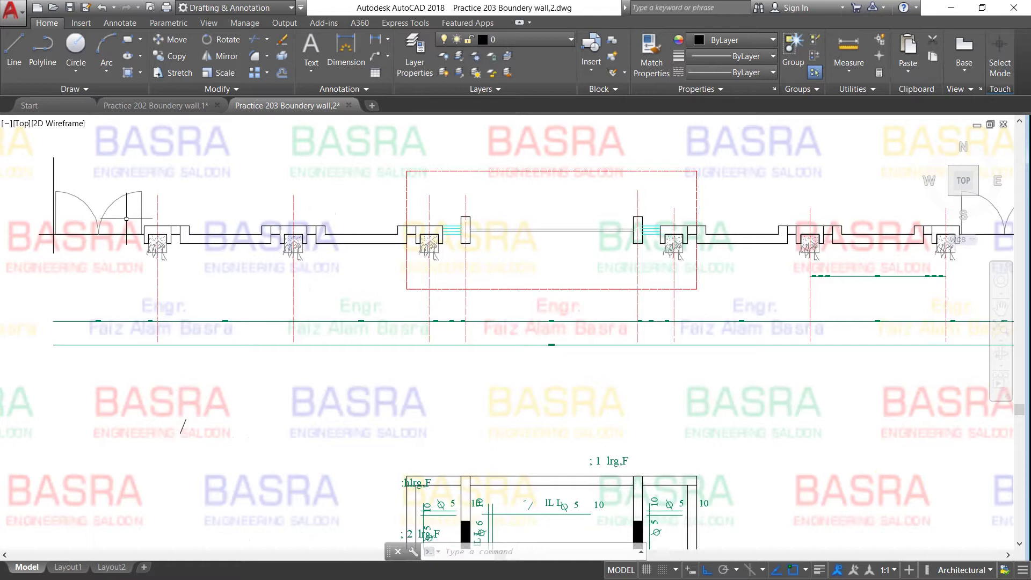
scroll(159, 219, "up", 2)
scroll(156, 223, "down", 2)
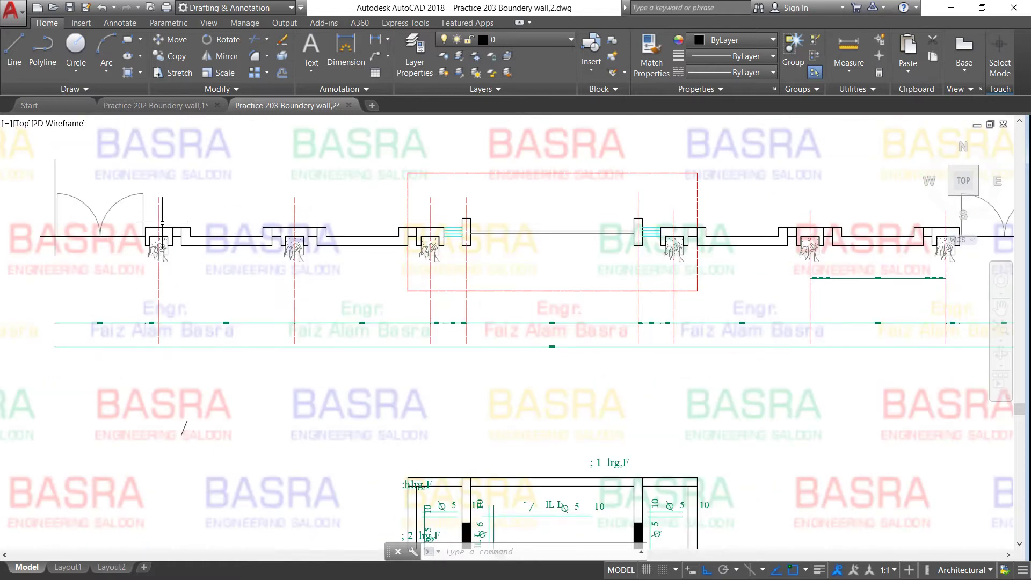
scroll(159, 221, "down", 3)
- Examine the central gate opening, its columns and the flanking screens in the boundary wall plan
scroll(348, 226, "up", 4)
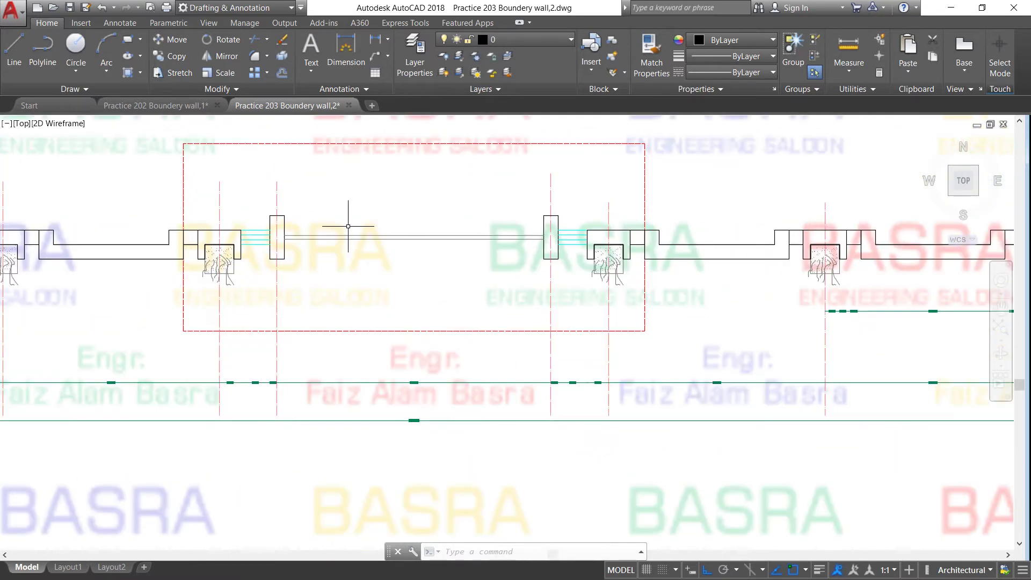
scroll(275, 238, "up", 2)
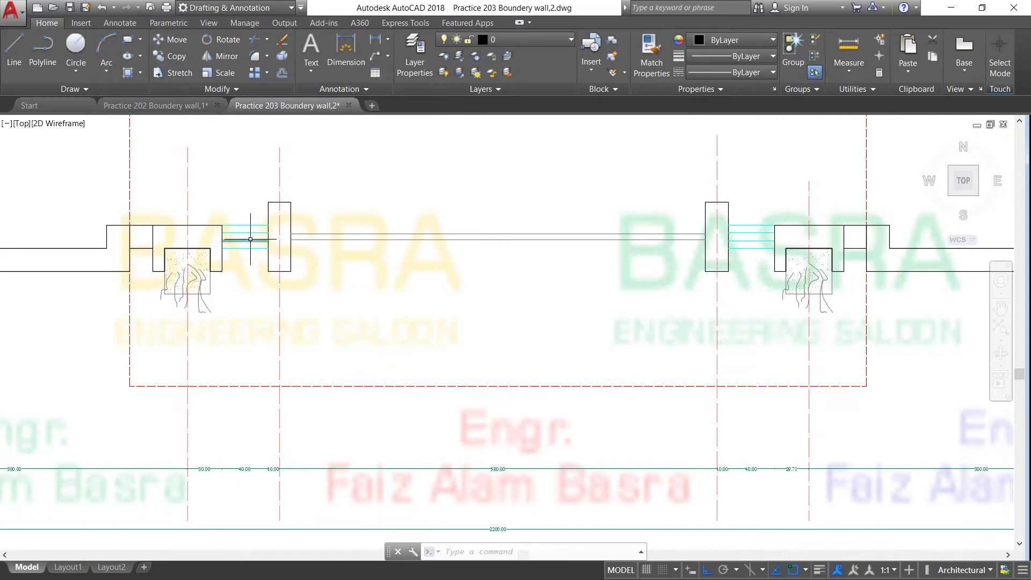
scroll(722, 225, "down", 2)
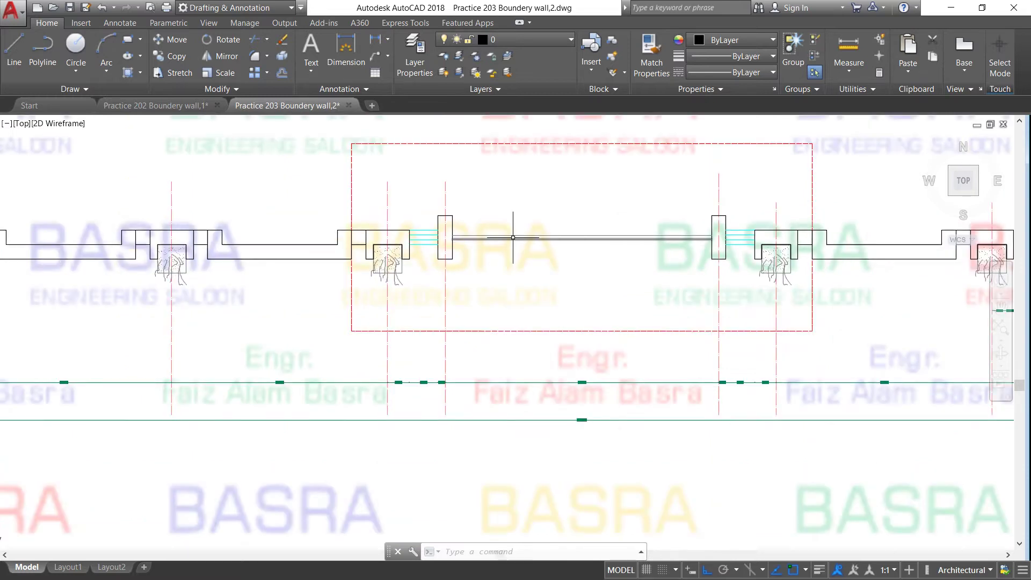
scroll(492, 236, "down", 2)
scroll(424, 243, "down", 2)
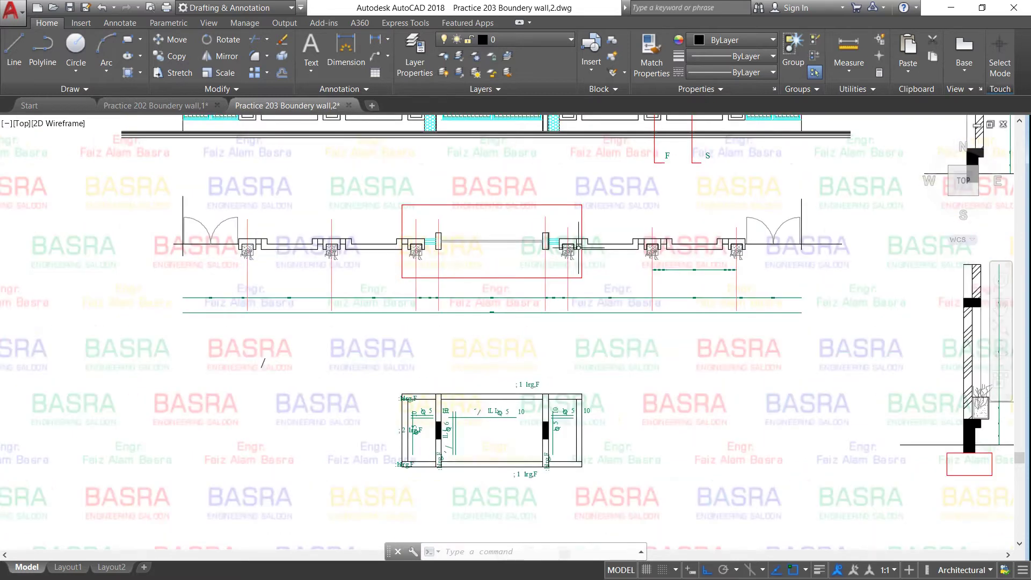
scroll(594, 250, "up", 2)
scroll(593, 250, "up", 2)
scroll(592, 237, "up", 2)
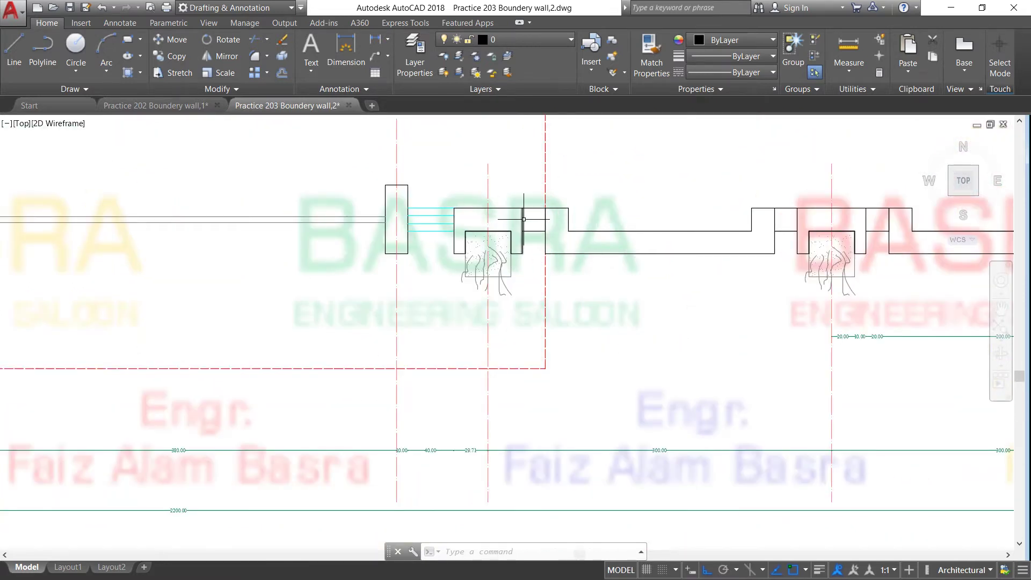
- Inspect the piers, planter boxes and recessed wall panels on the plan's east side against the whole layout
scroll(653, 248, "down", 2)
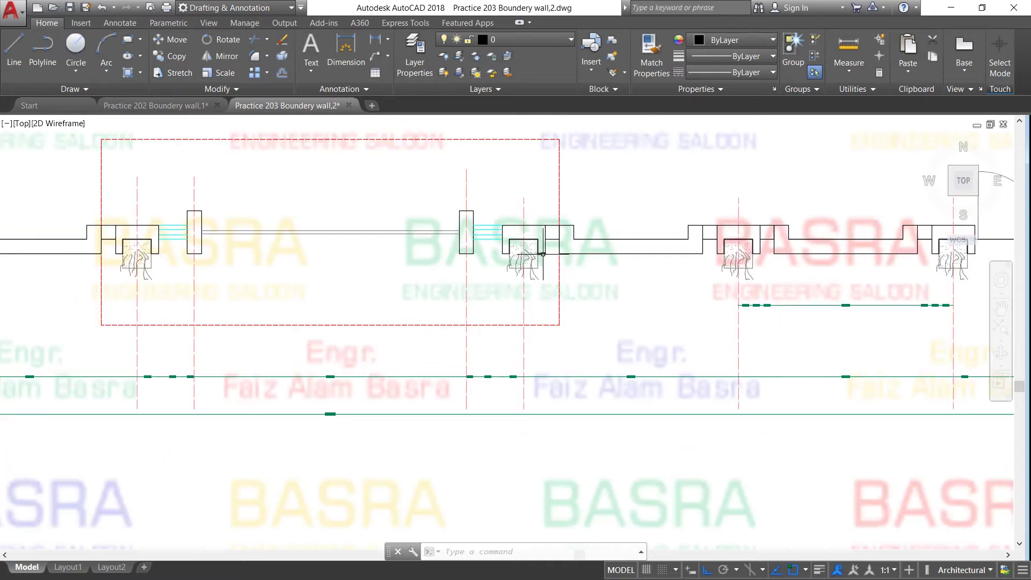
scroll(699, 241, "up", 4)
scroll(699, 241, "down", 3)
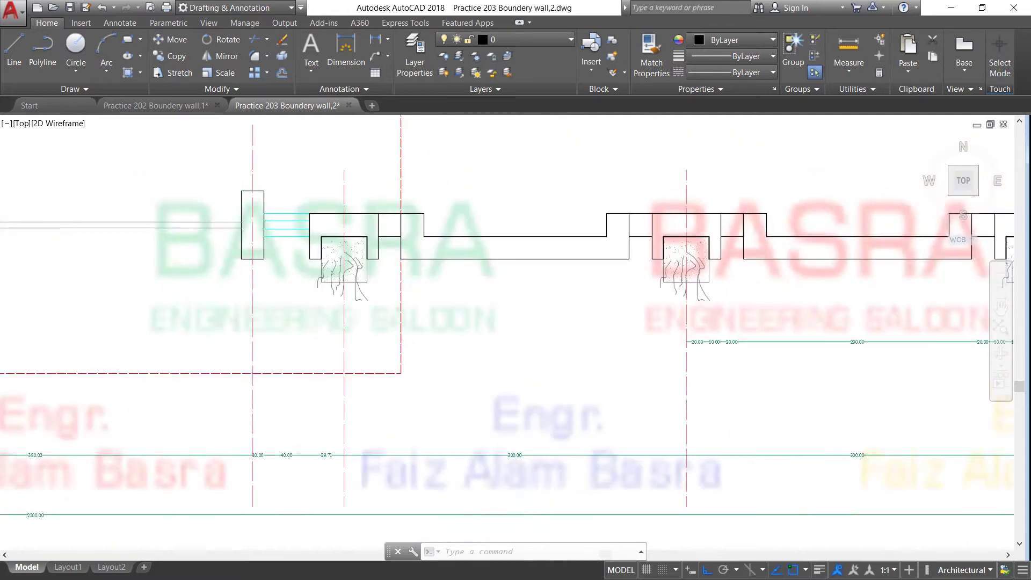
scroll(666, 235, "up", 3)
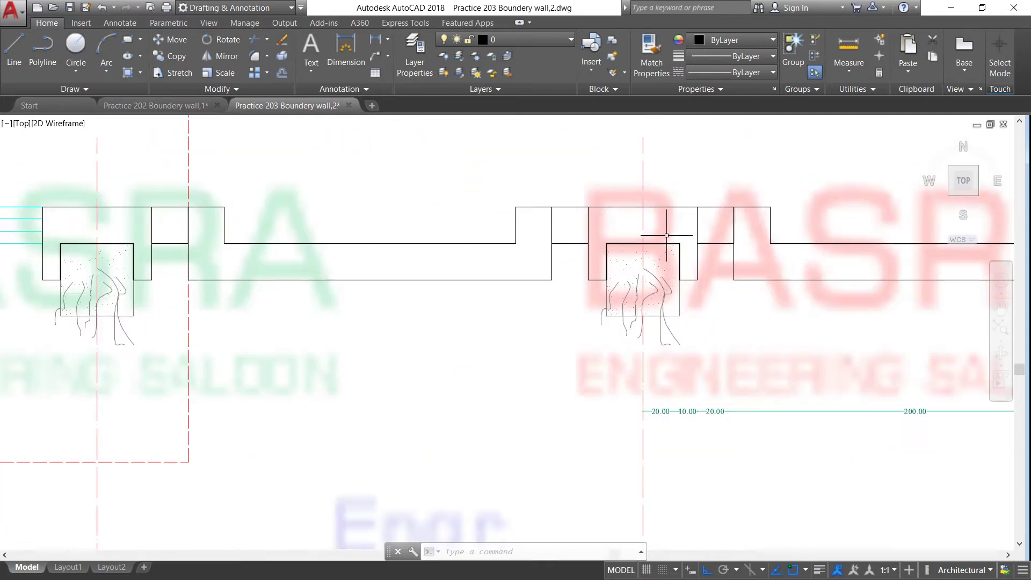
scroll(639, 237, "down", 2)
scroll(791, 237, "up", 2)
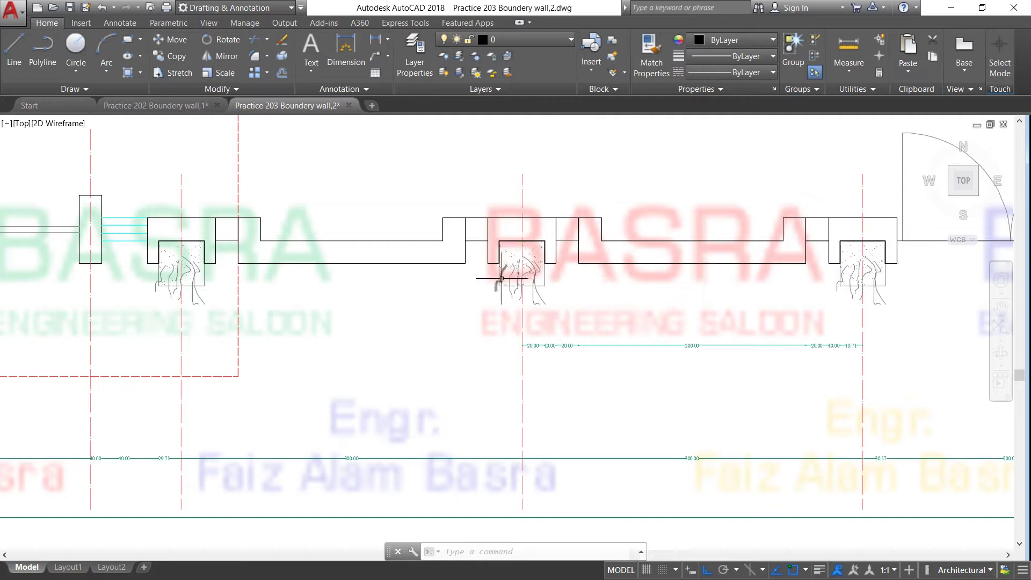
scroll(516, 261, "down", 2)
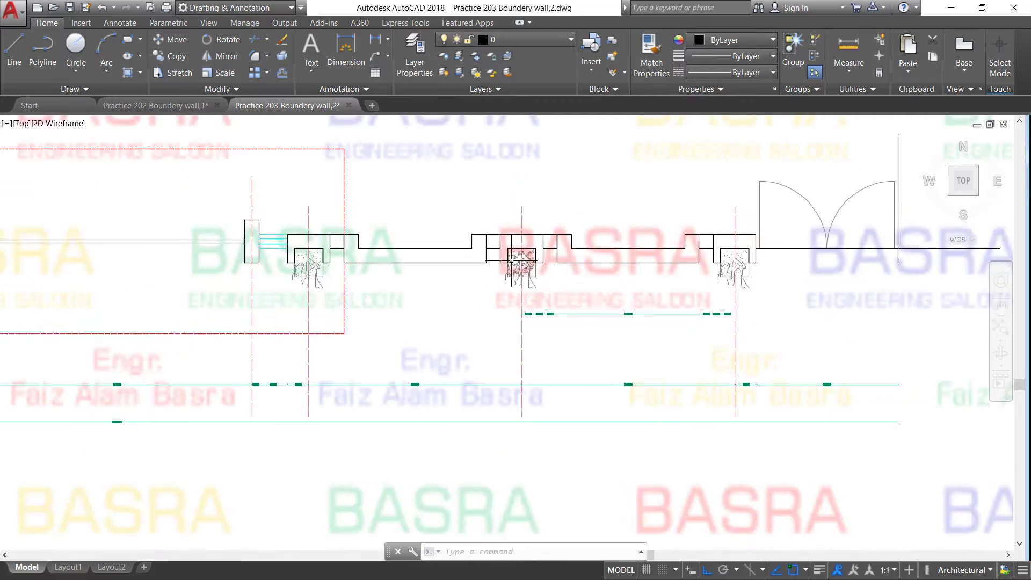
scroll(511, 261, "down", 2)
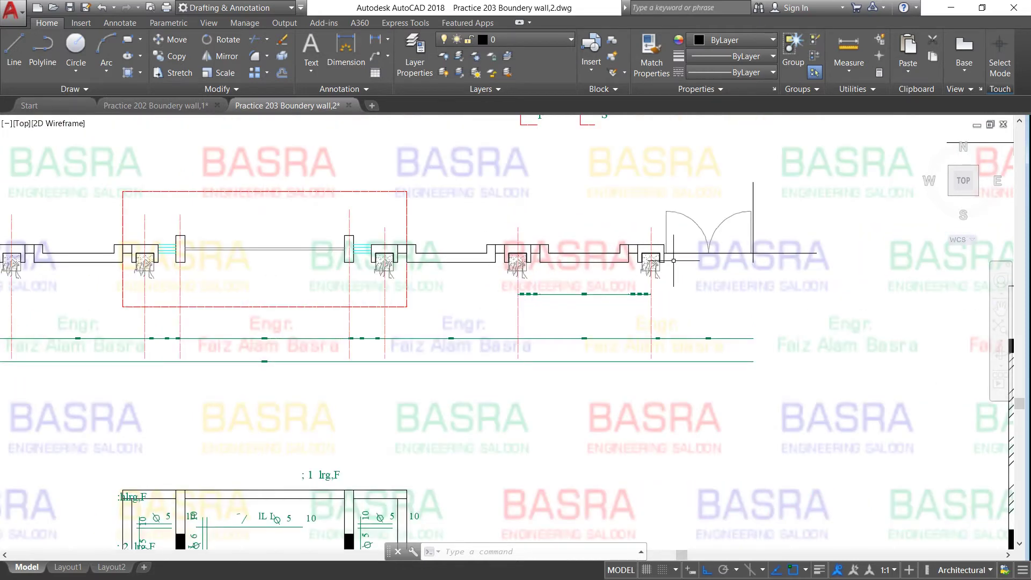
scroll(695, 261, "down", 1)
scroll(514, 303, "down", 1)
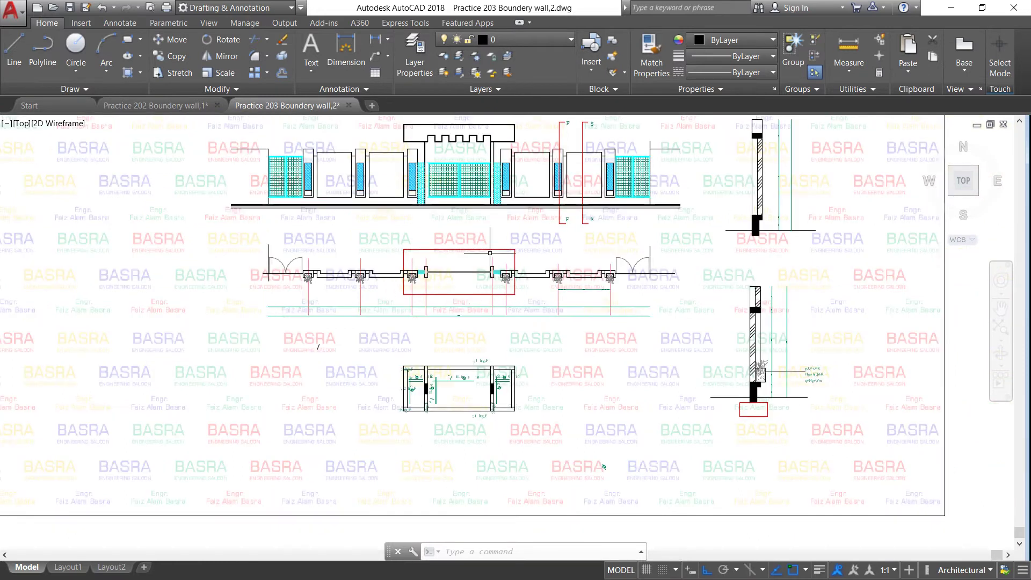
scroll(488, 249, "up", 1)
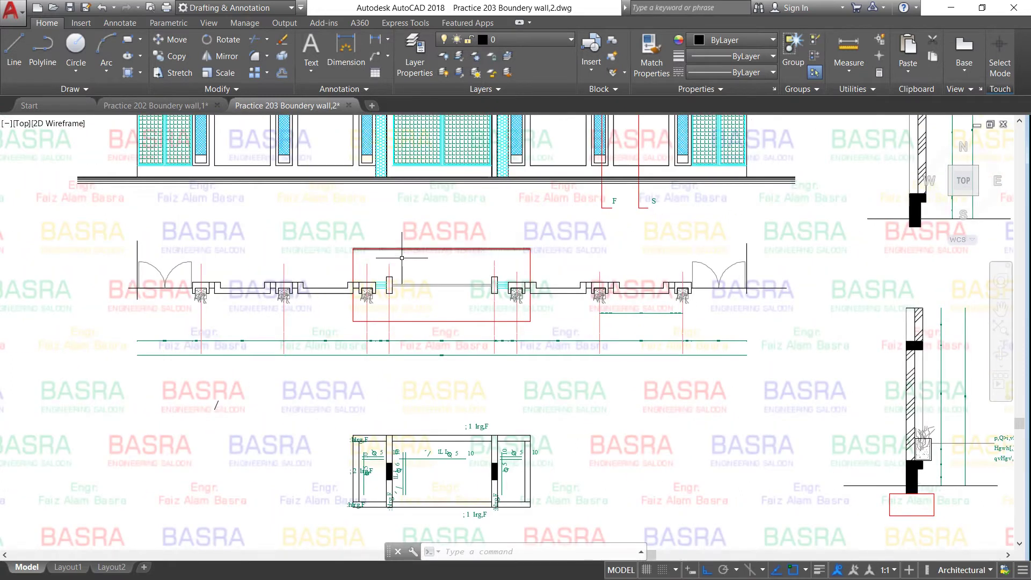
scroll(401, 261, "down", 1)
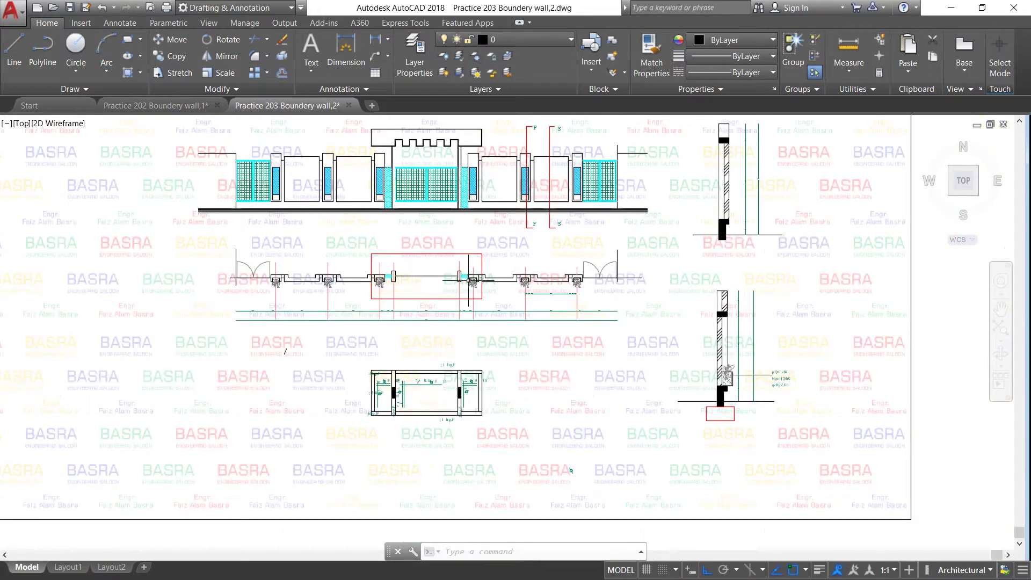
- Erase the three-line text note beside the planter box in the lower wall section
scroll(759, 400, "up", 2)
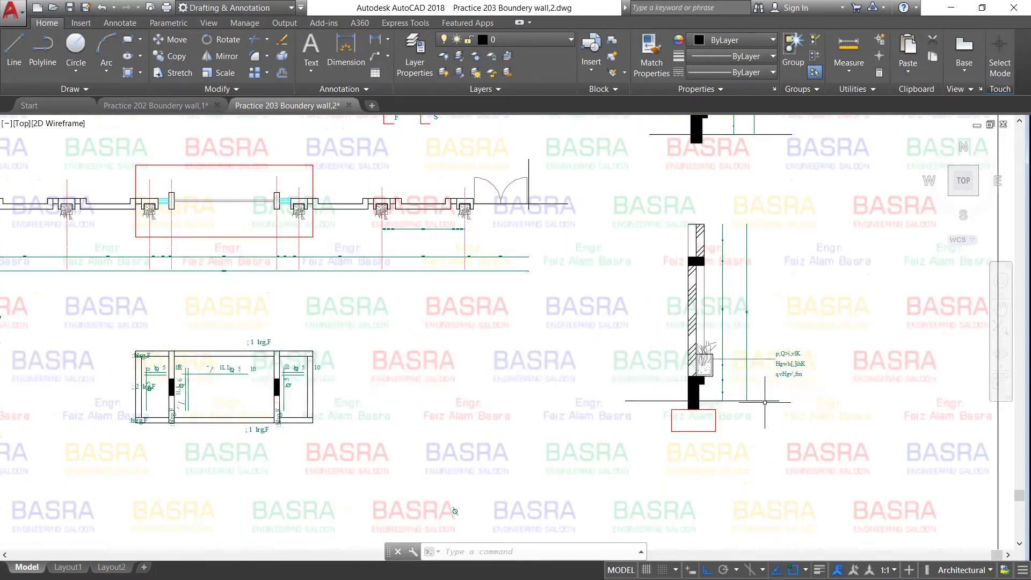
scroll(728, 398, "up", 2)
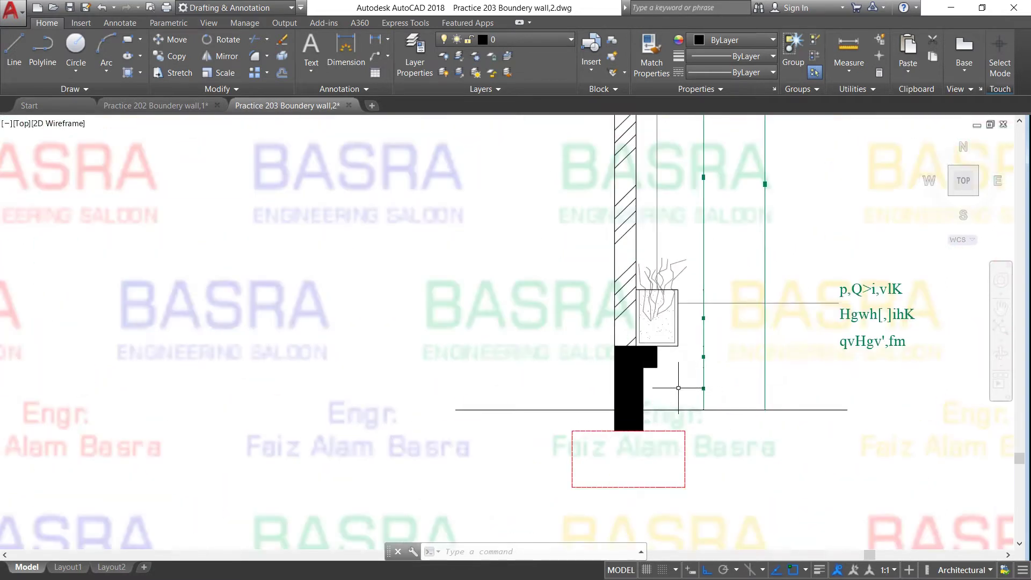
scroll(651, 391, "down", 1)
scroll(685, 387, "up", 2)
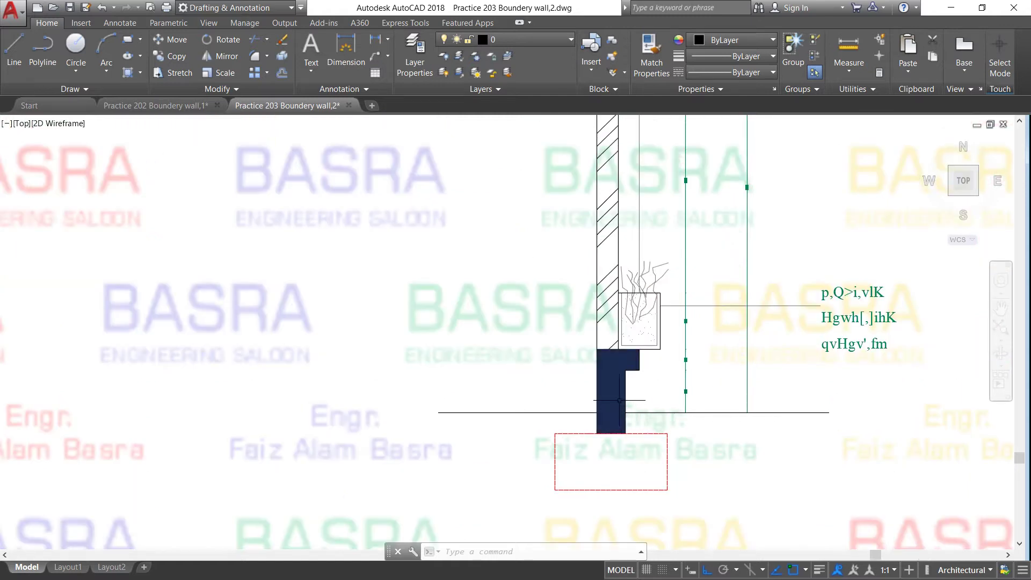
left_click(281, 40)
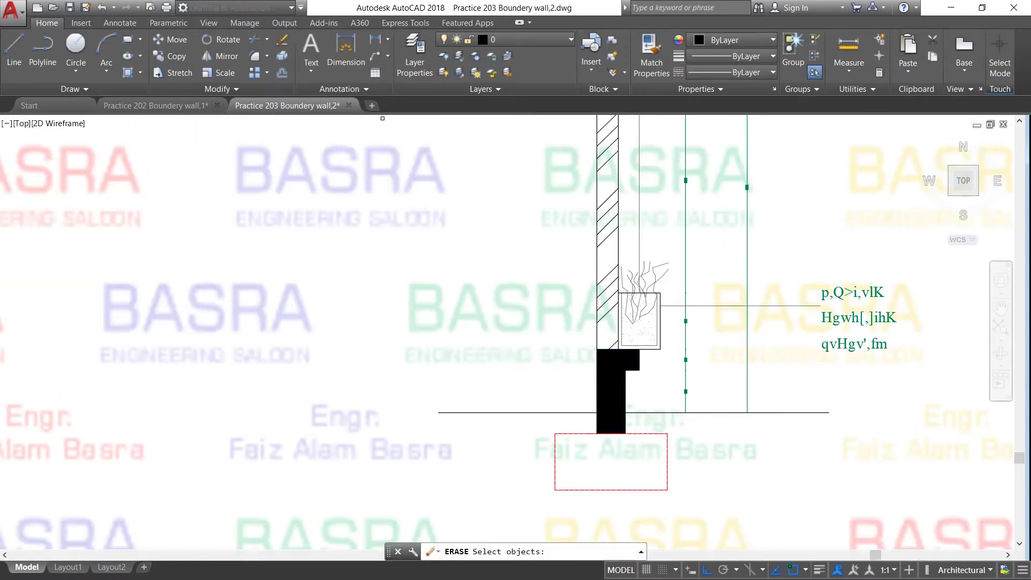
left_click(923, 377)
left_click(827, 265)
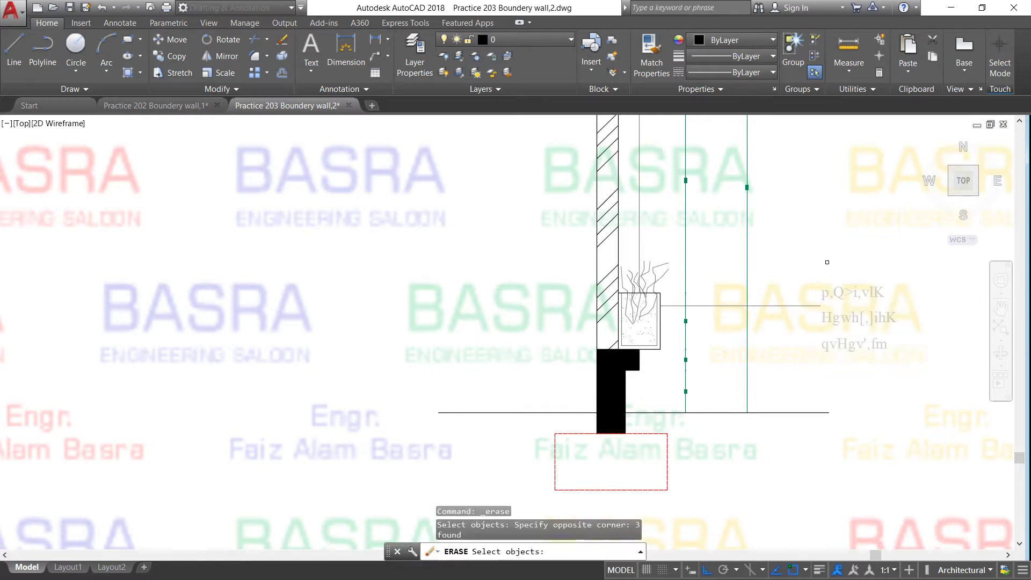
key("Return")
- Examine the lower wall section from its foundation and planter box up to the solid beam and the hatched wall top
scroll(644, 386, "up", 2)
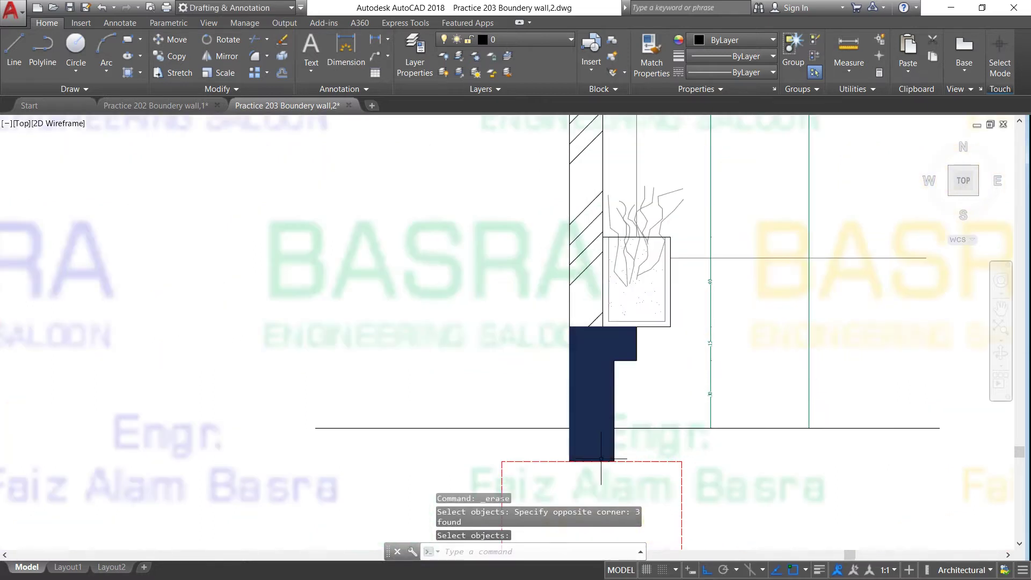
scroll(594, 441, "down", 3)
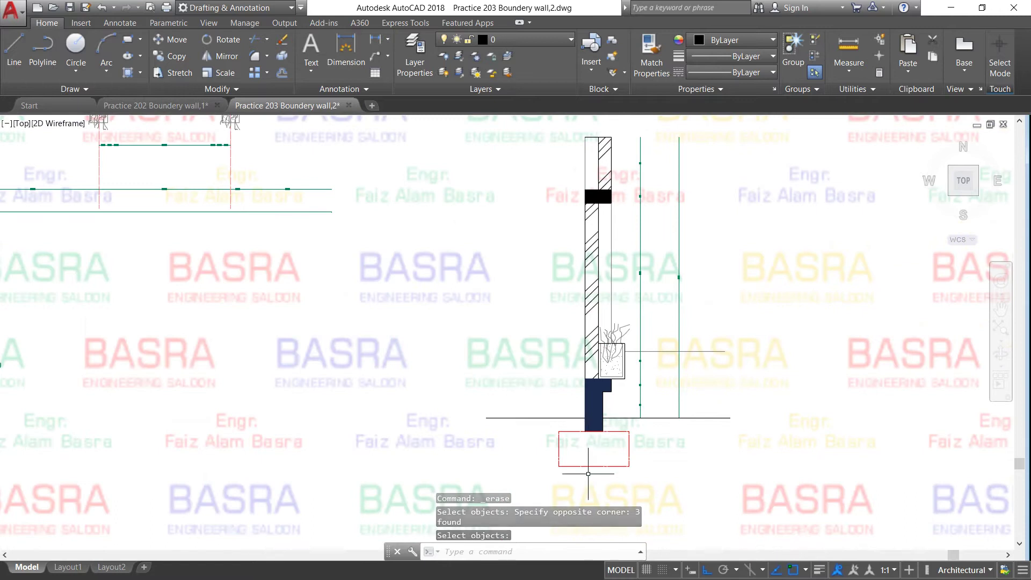
scroll(601, 397, "up", 2)
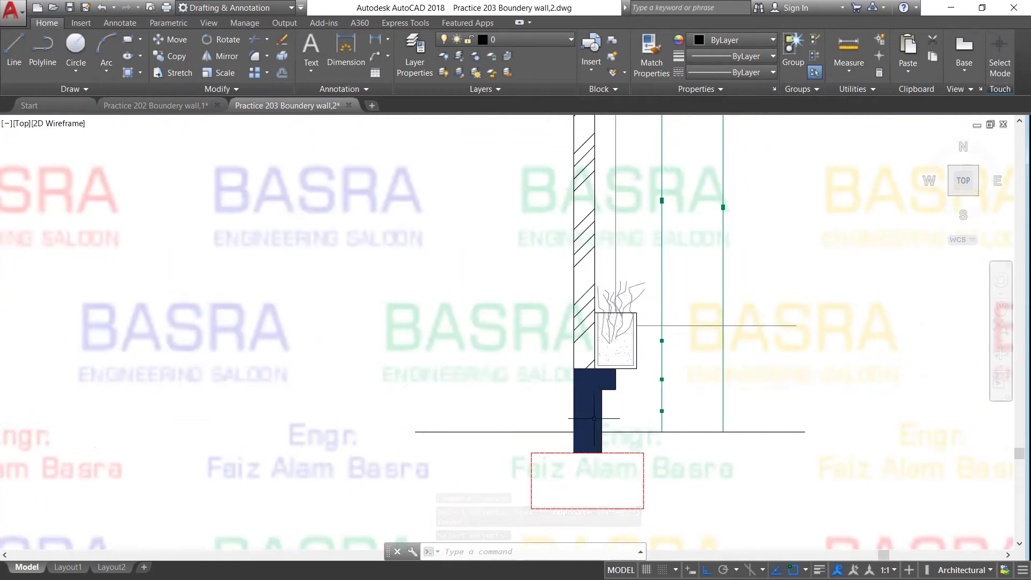
scroll(601, 374, "up", 2)
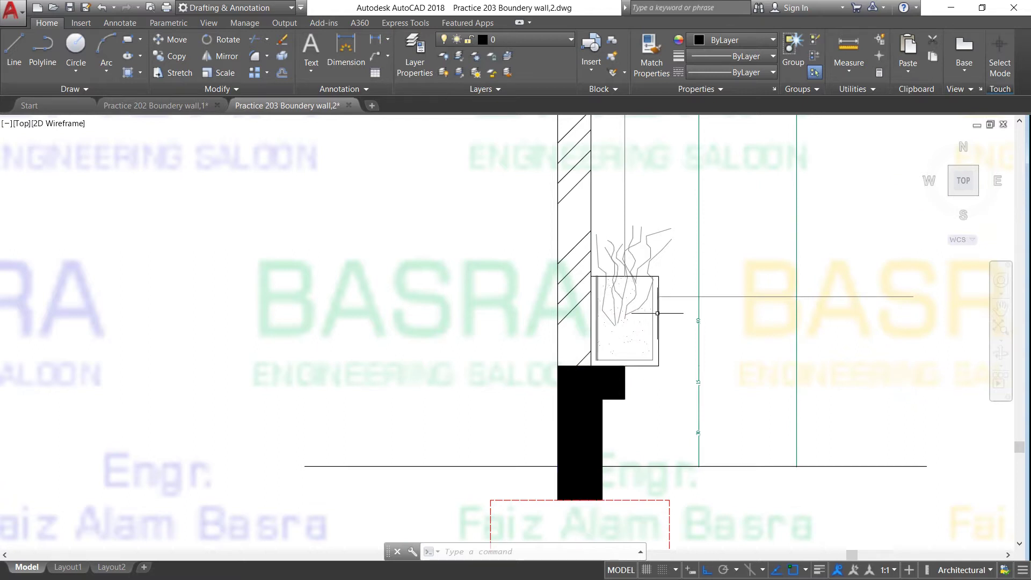
scroll(618, 296, "down", 2)
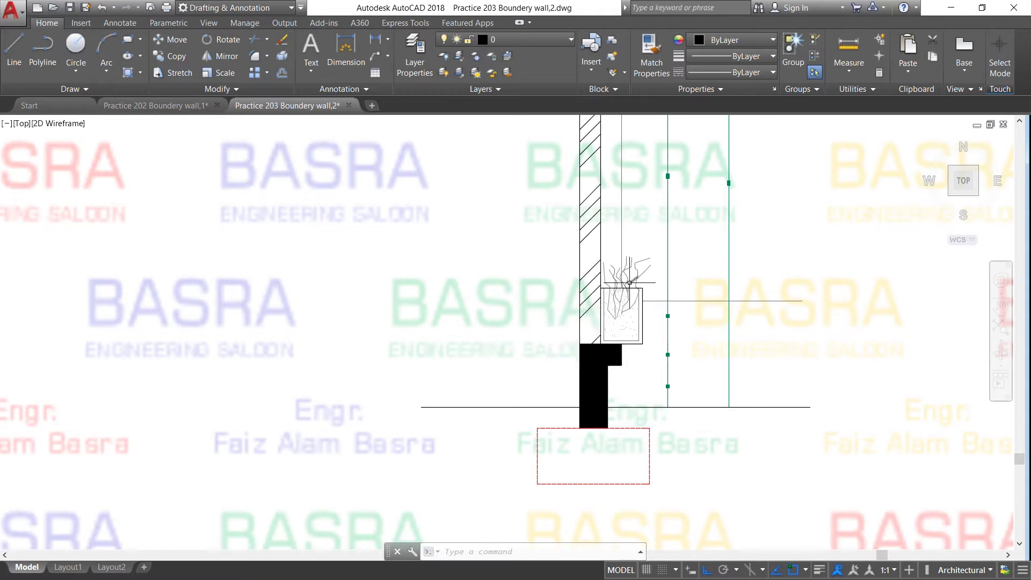
scroll(613, 305, "up", 2)
scroll(613, 305, "down", 1)
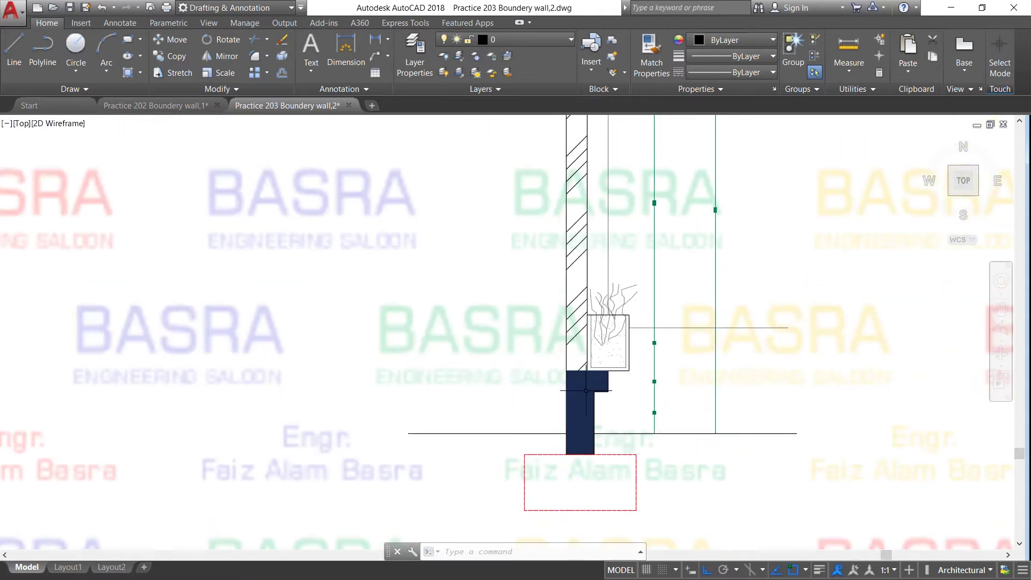
scroll(571, 411, "down", 1)
scroll(580, 229, "up", 2)
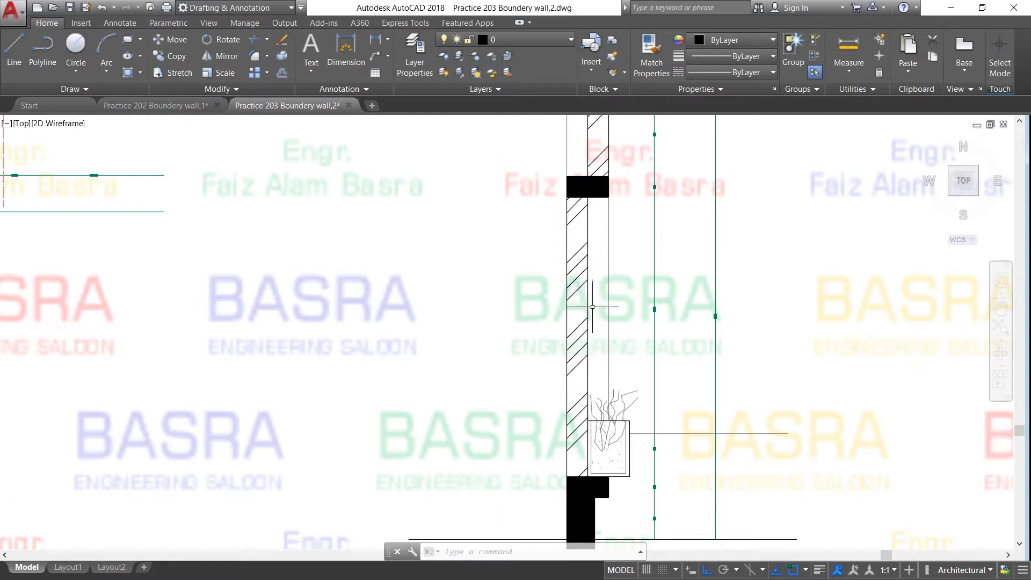
scroll(593, 315, "down", 2)
scroll(598, 277, "up", 2)
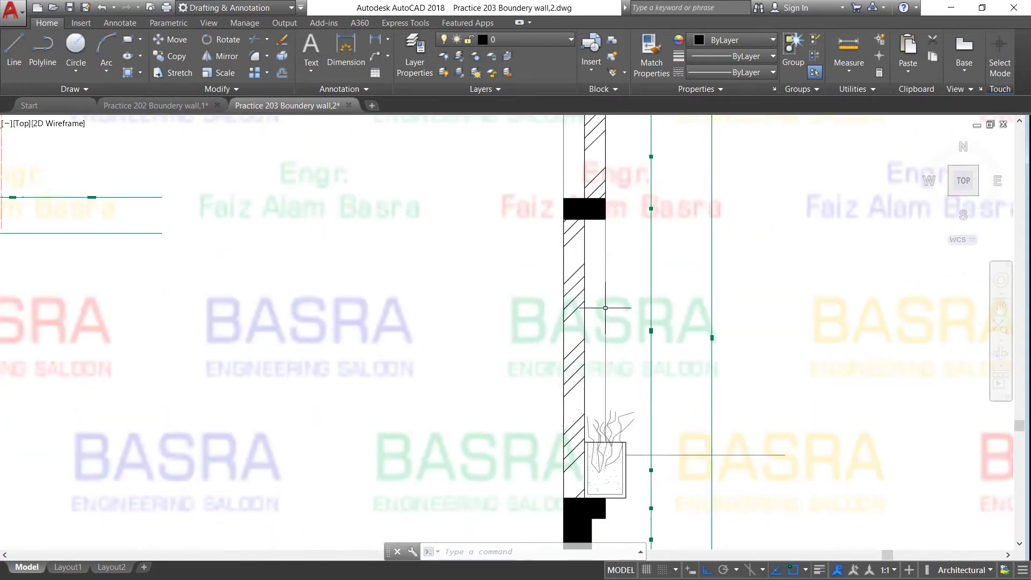
scroll(587, 236, "down", 4)
scroll(587, 236, "up", 5)
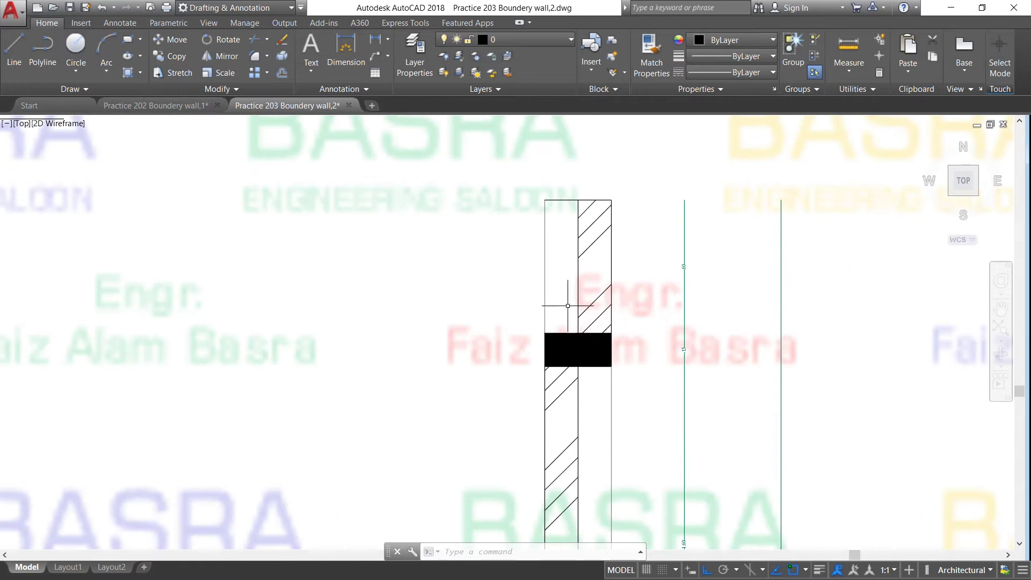
- Examine the recessed wall panel, planter piers, double-leaf side gate and spacing dimensions at the plan's east end
scroll(571, 302, "down", 4)
scroll(554, 283, "up", 2)
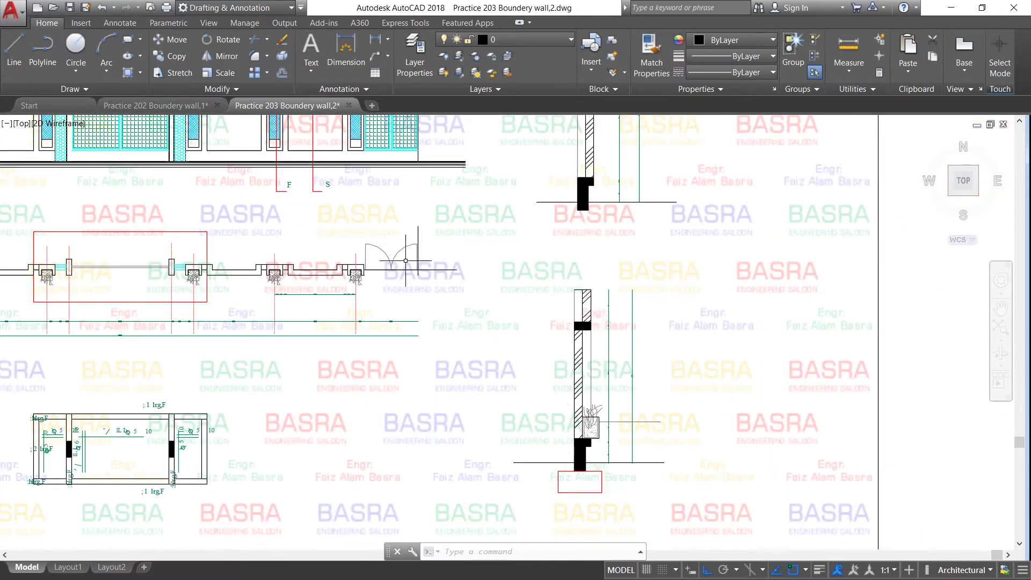
scroll(285, 267, "up", 2)
scroll(119, 272, "up", 2)
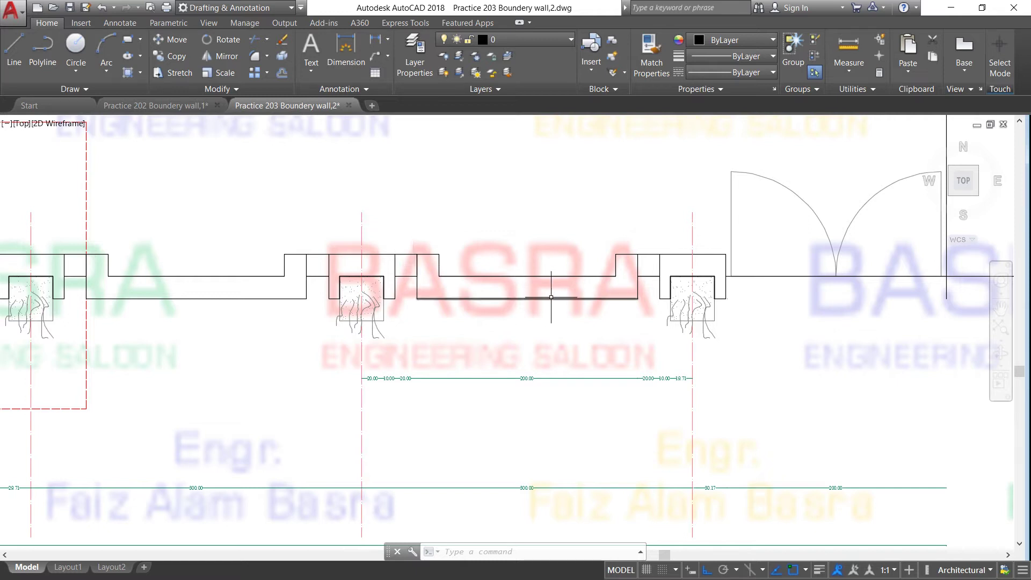
scroll(653, 287, "down", 2)
scroll(653, 288, "up", 1)
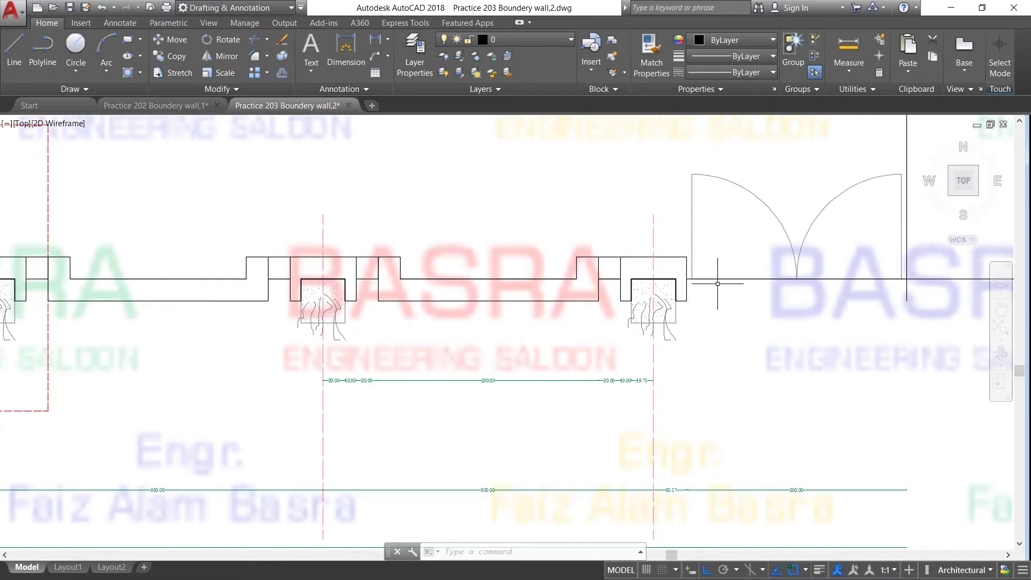
scroll(682, 290, "up", 1)
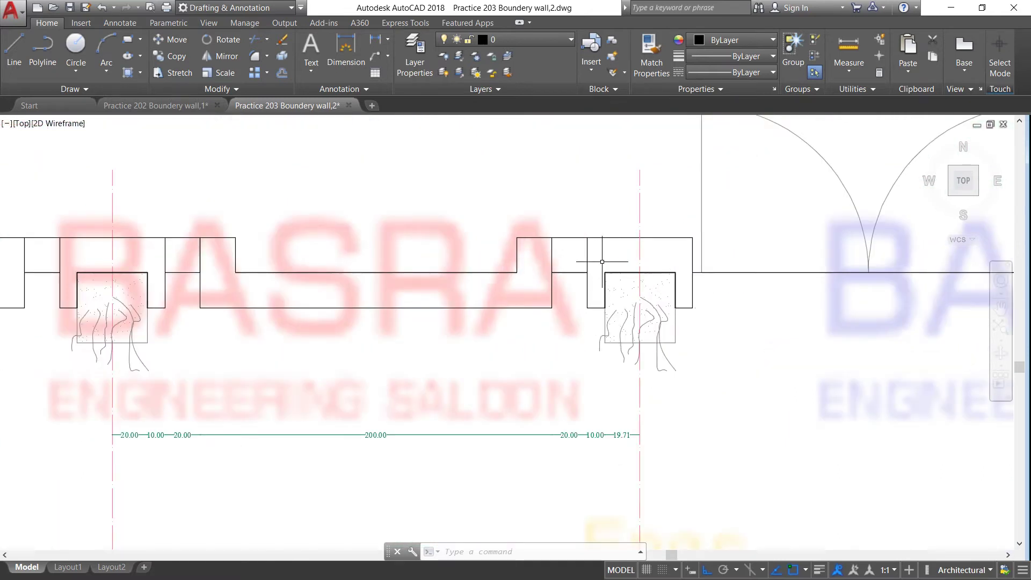
scroll(596, 288, "down", 2)
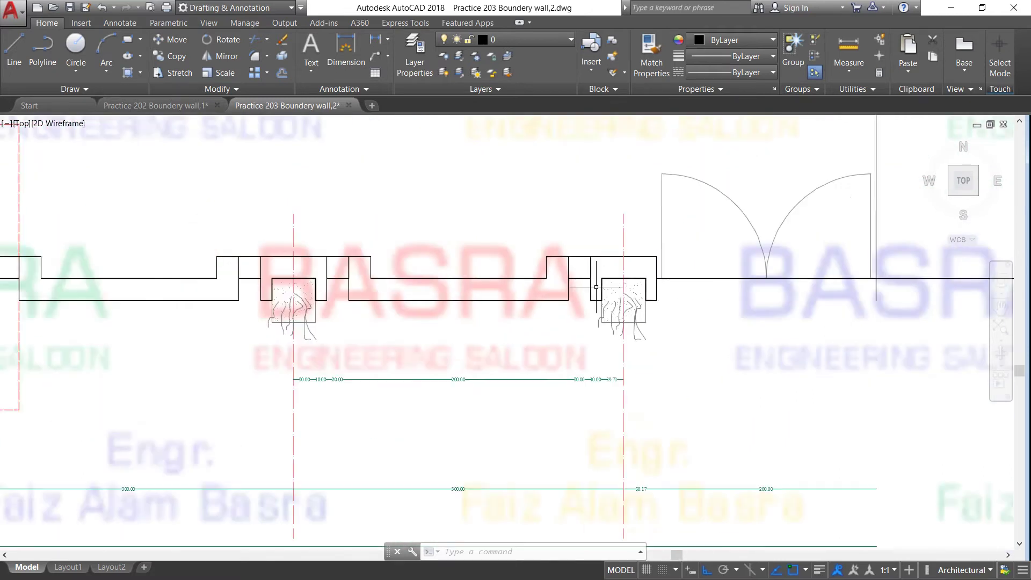
scroll(510, 291, "down", 3)
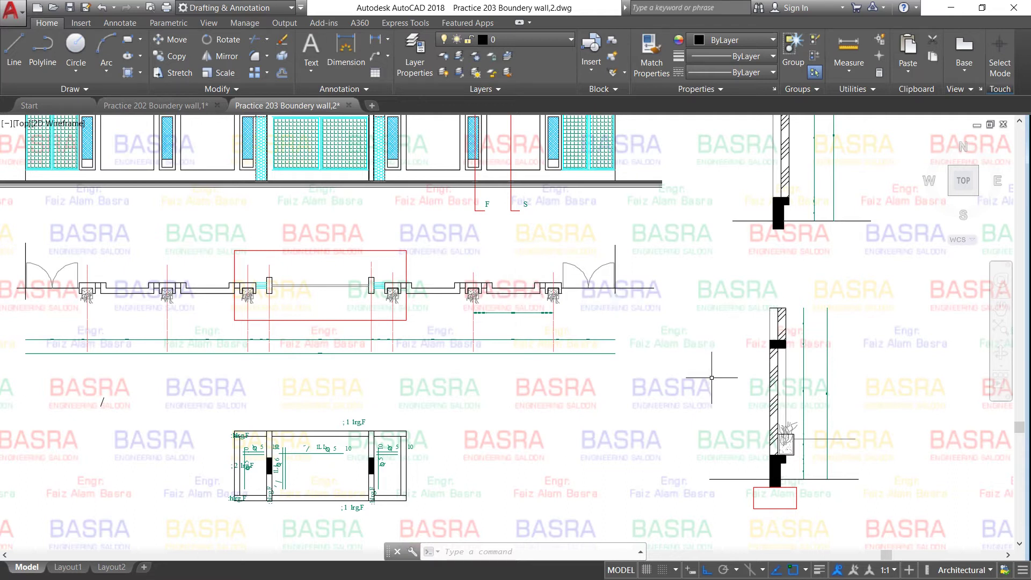
scroll(725, 416, "down", 2)
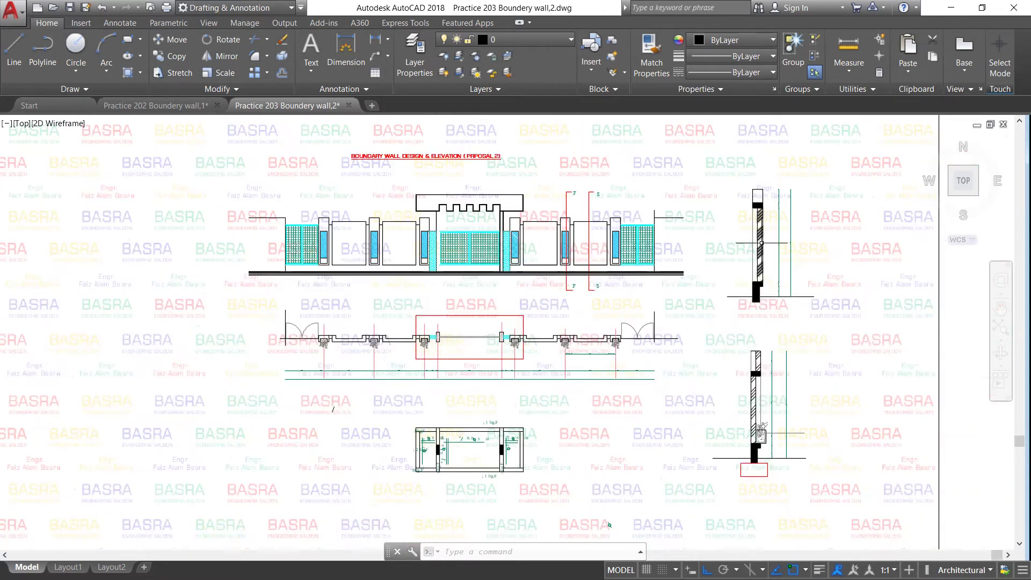
- Examine the upper wall section from its solid foundation and hatched wall up to the beam and open top
scroll(749, 216, "up", 4)
scroll(734, 352, "down", 4)
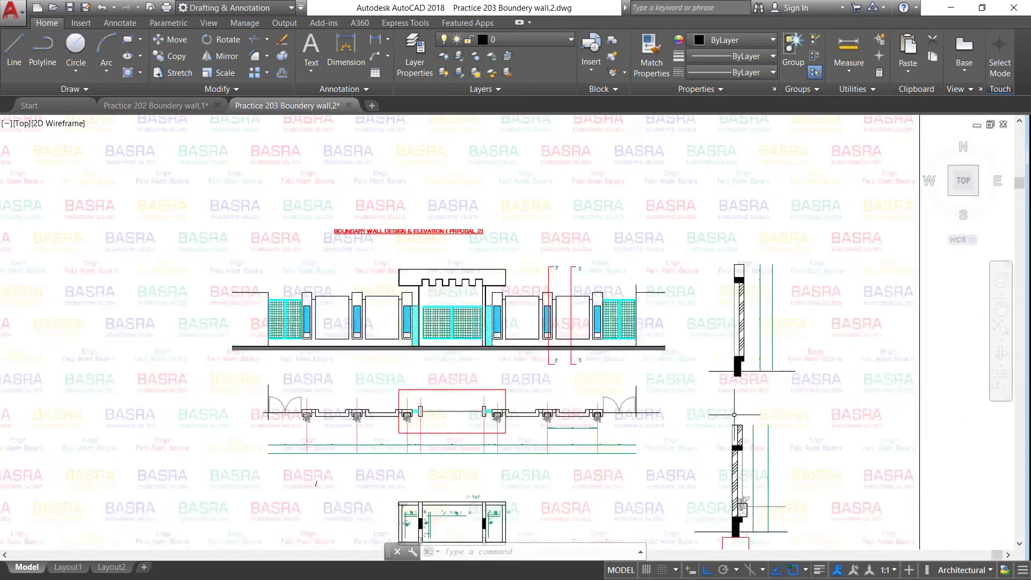
scroll(736, 271, "up", 2)
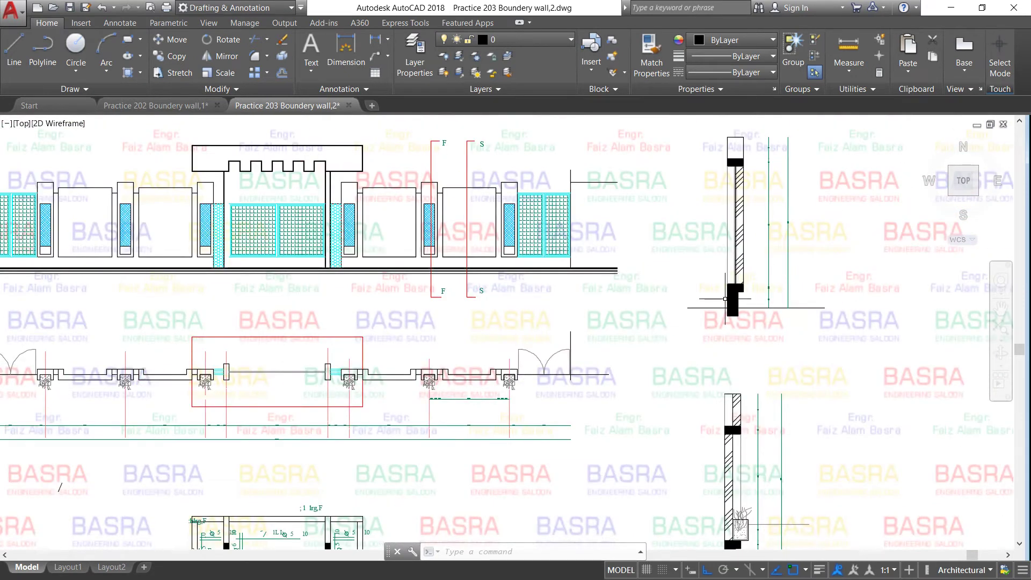
scroll(725, 299, "down", 3)
scroll(698, 349, "up", 4)
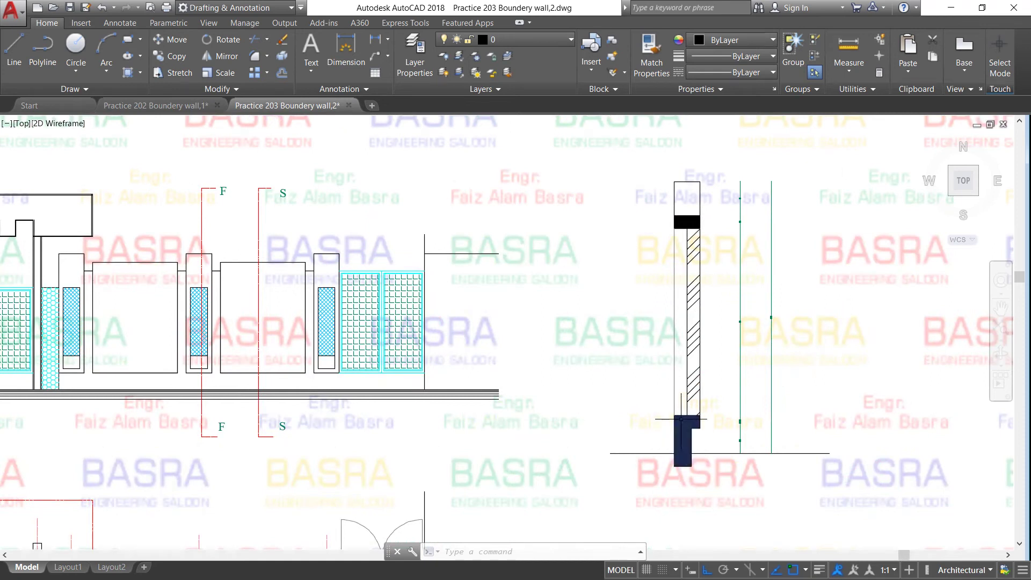
scroll(681, 424, "up", 2)
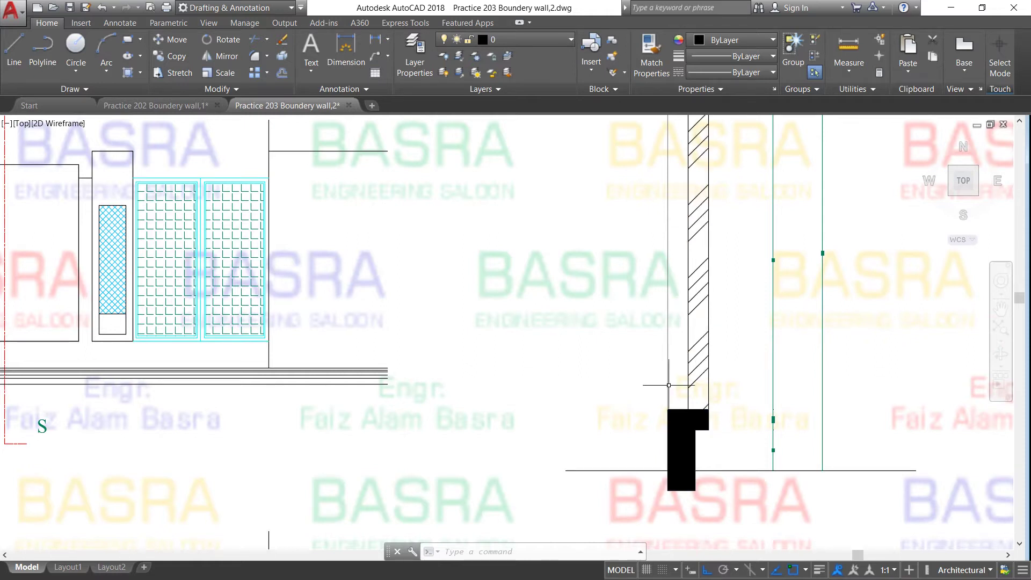
scroll(672, 320, "down", 3)
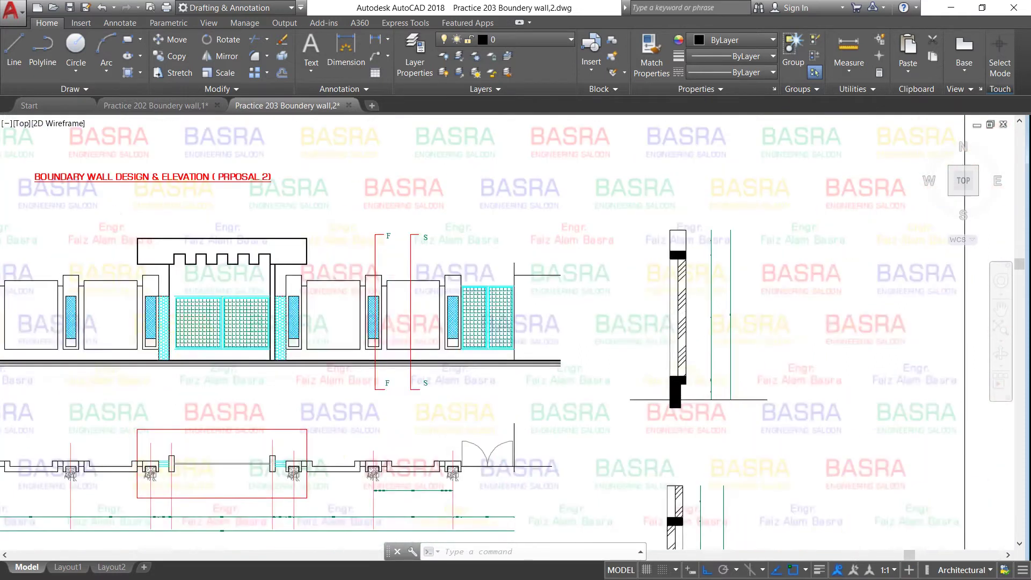
scroll(675, 282, "up", 2)
scroll(676, 188, "up", 2)
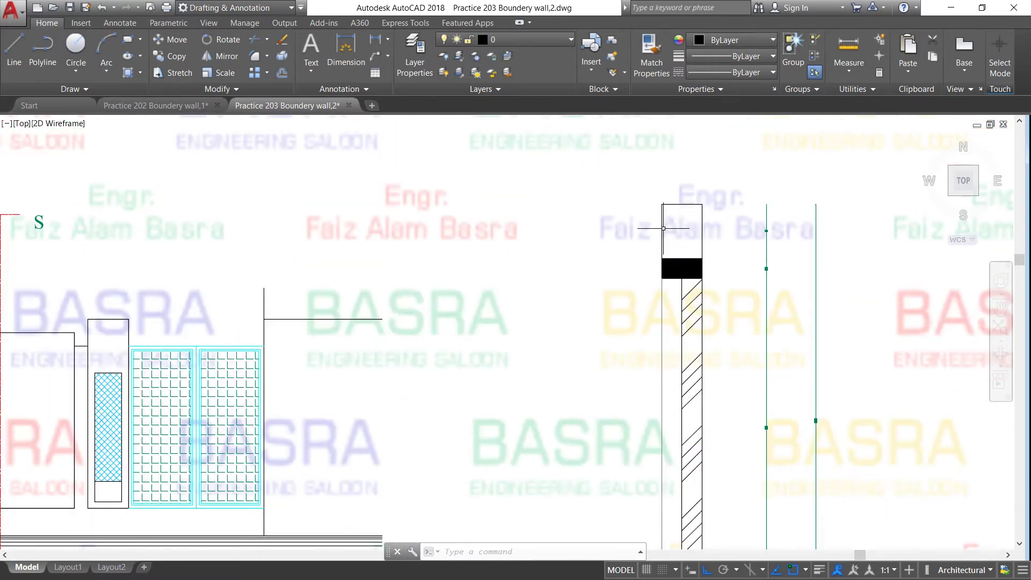
scroll(663, 229, "down", 3)
scroll(665, 228, "down", 1)
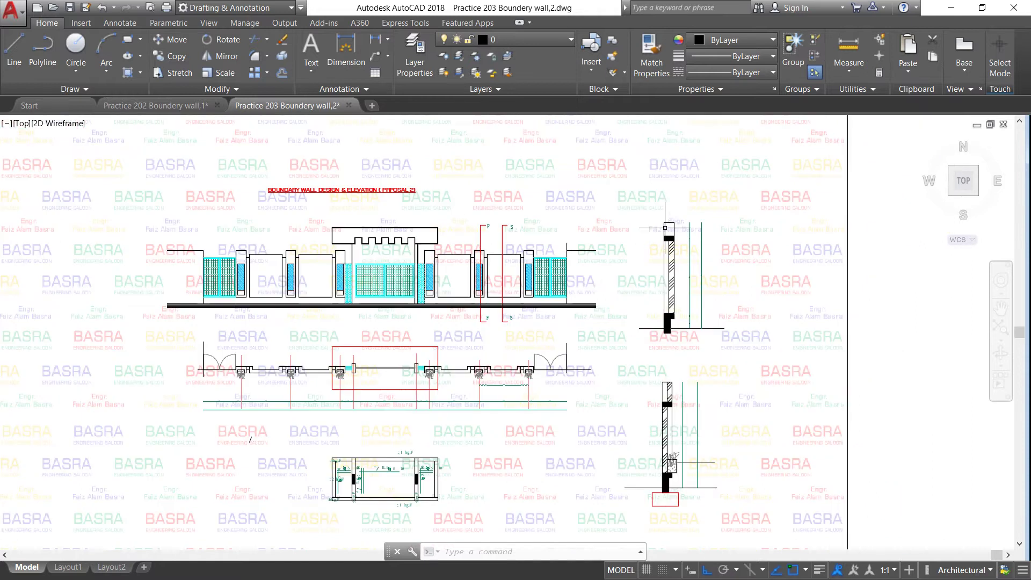
- Inspect the planter piers and recessed panels east of the gate in the plan, comparing them with the lower wall section
scroll(472, 370, "up", 6)
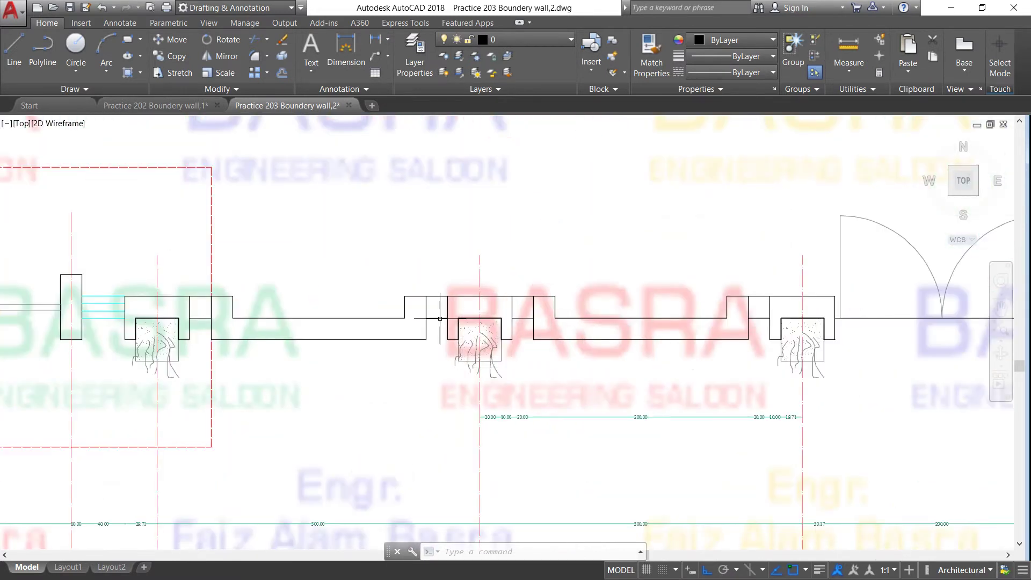
scroll(502, 319, "down", 2)
scroll(503, 320, "down", 4)
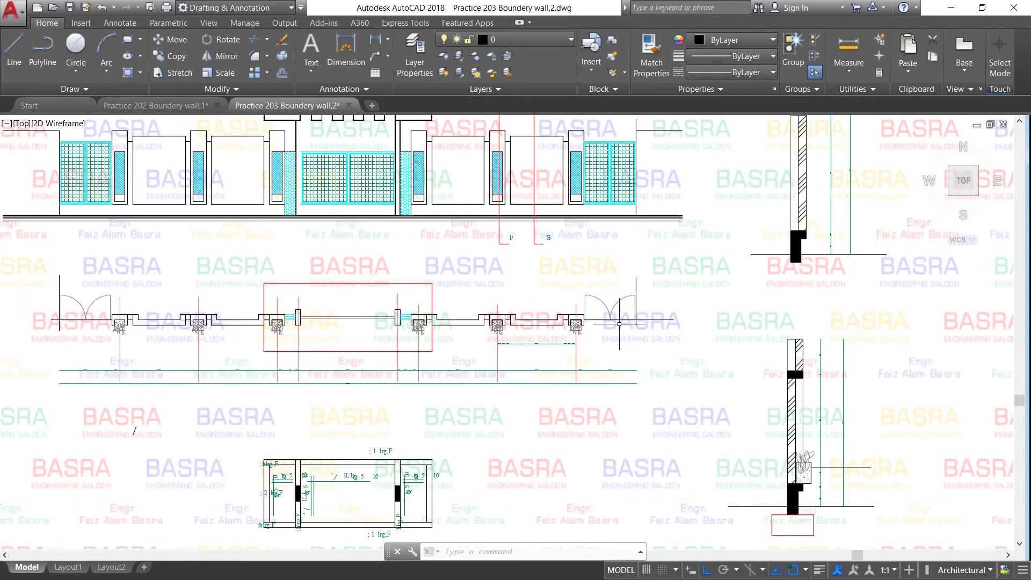
scroll(693, 327, "down", 1)
scroll(769, 468, "up", 1)
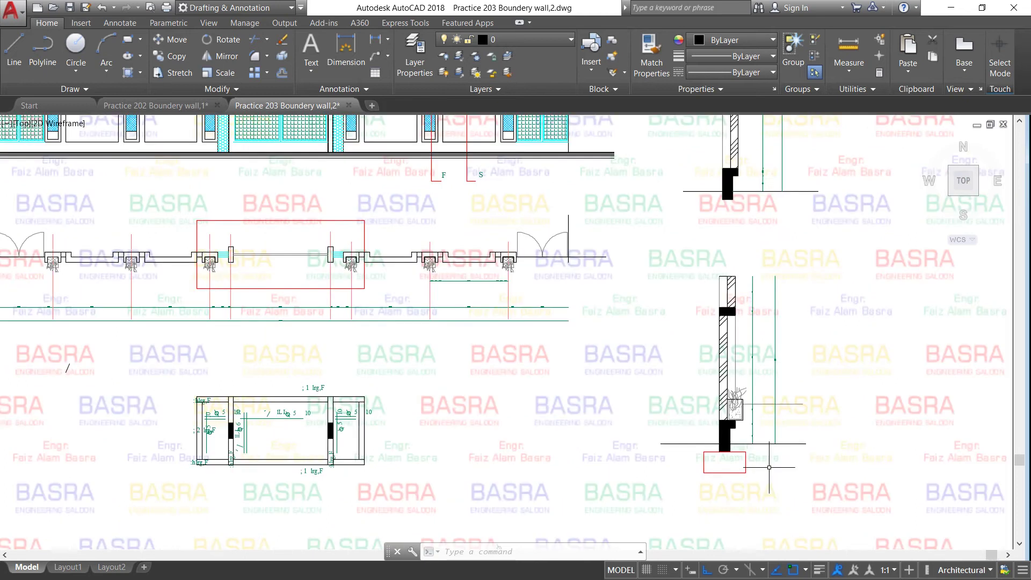
scroll(569, 409, "down", 2)
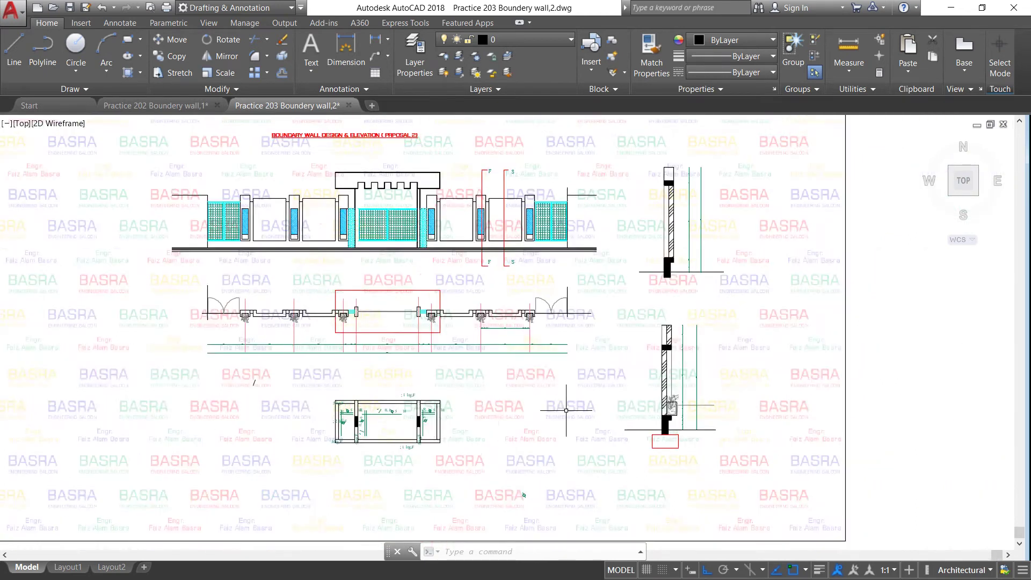
scroll(481, 234, "up", 2)
scroll(463, 241, "down", 2)
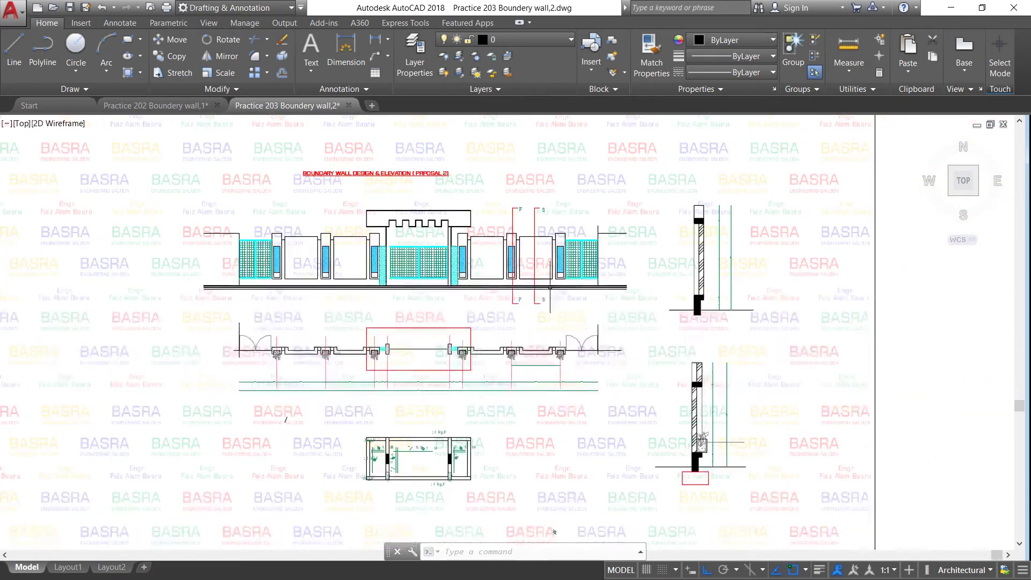
- Examine the cross-hatched pier panels, honeycomb screens and plain wall panels on the elevation's west side against the plan below
scroll(405, 246, "up", 4)
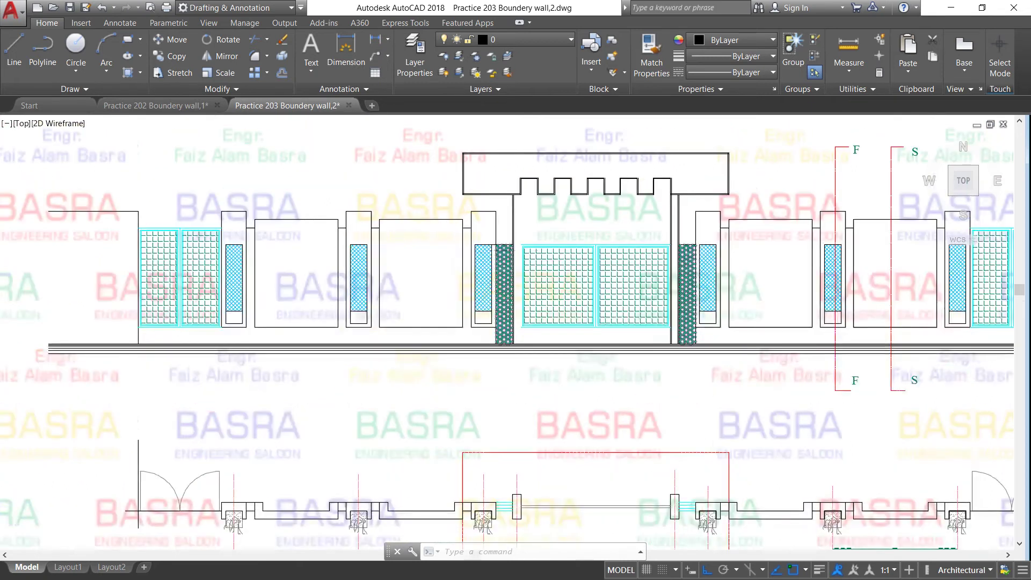
scroll(513, 248, "up", 4)
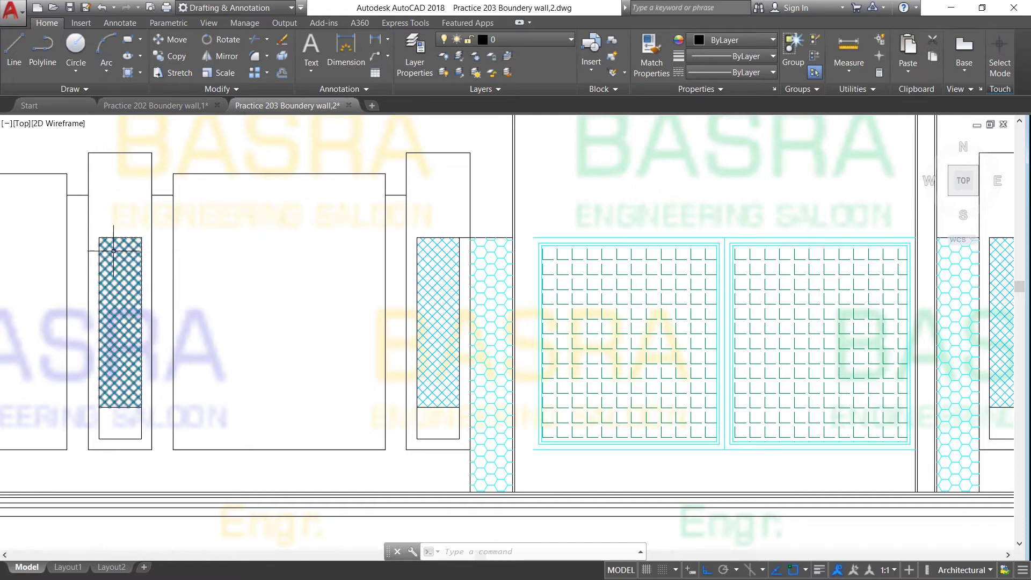
scroll(100, 327, "down", 4)
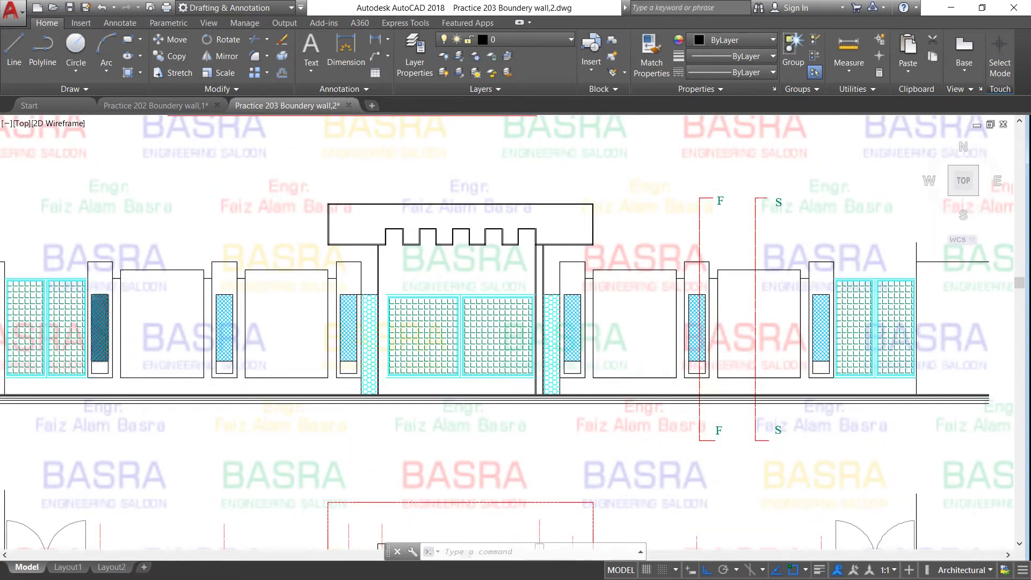
scroll(100, 327, "up", 4)
scroll(358, 279, "down", 4)
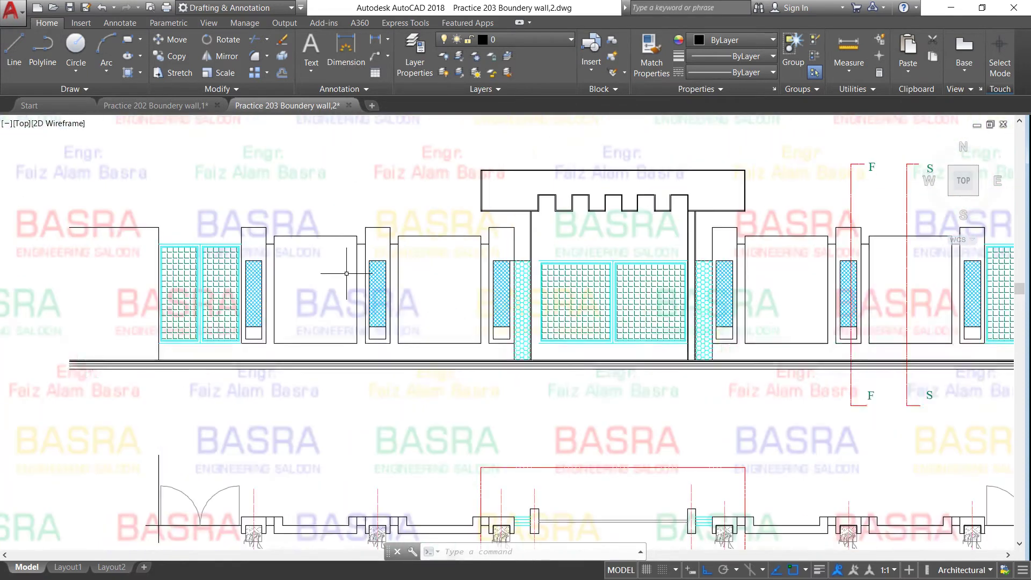
scroll(370, 533, "up", 4)
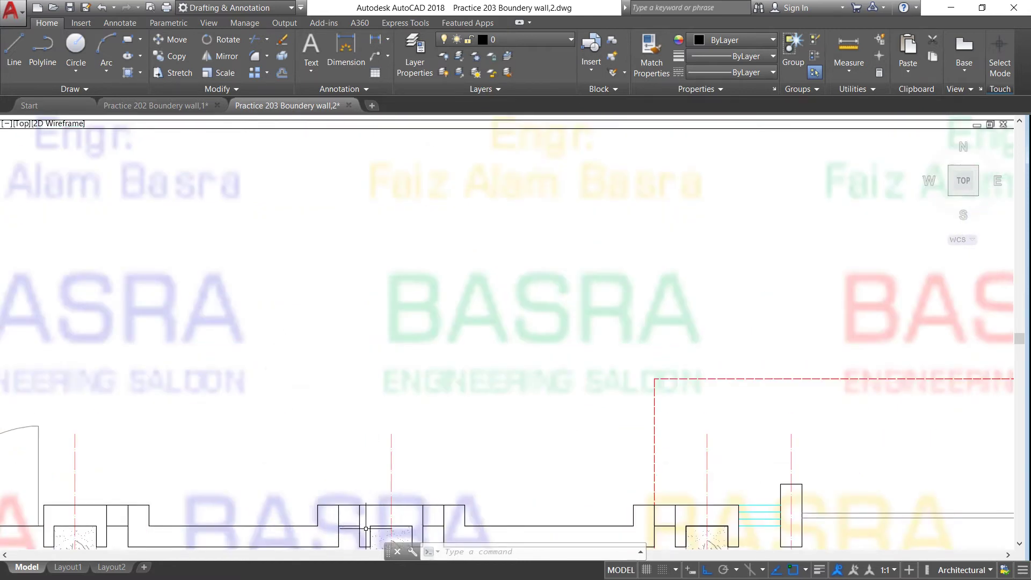
scroll(450, 526, "down", 4)
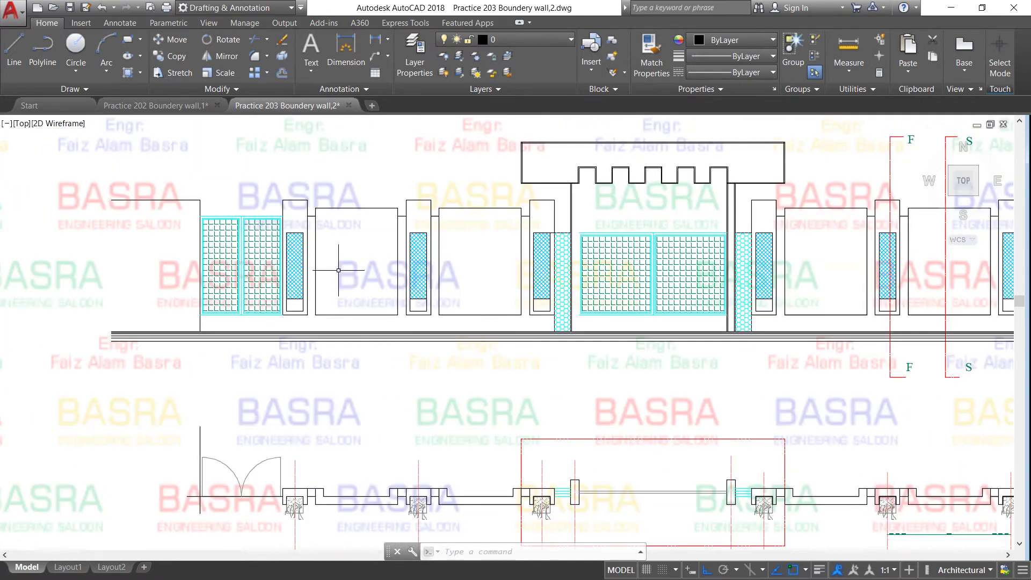
scroll(297, 210, "up", 4)
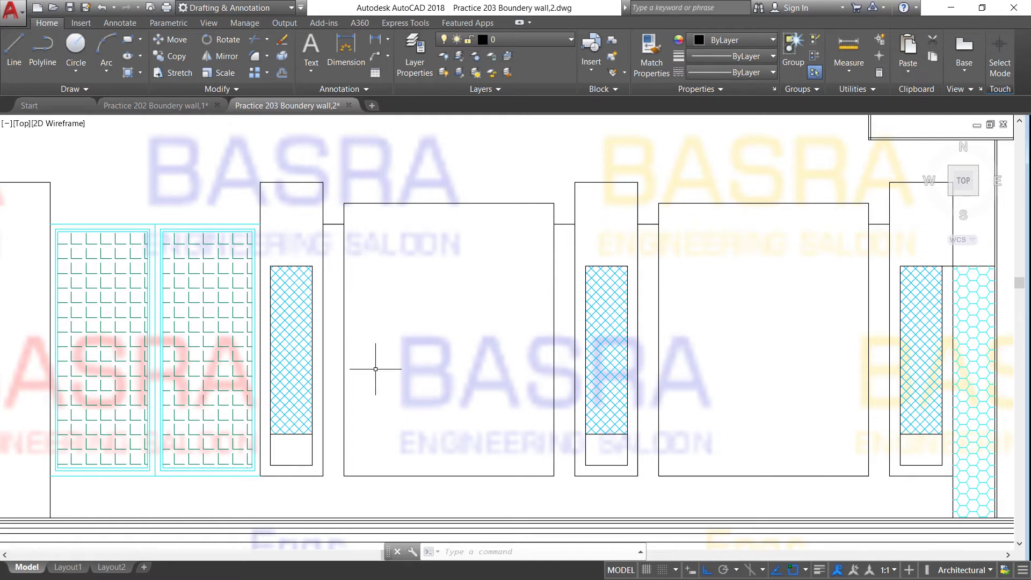
scroll(443, 305, "down", 5)
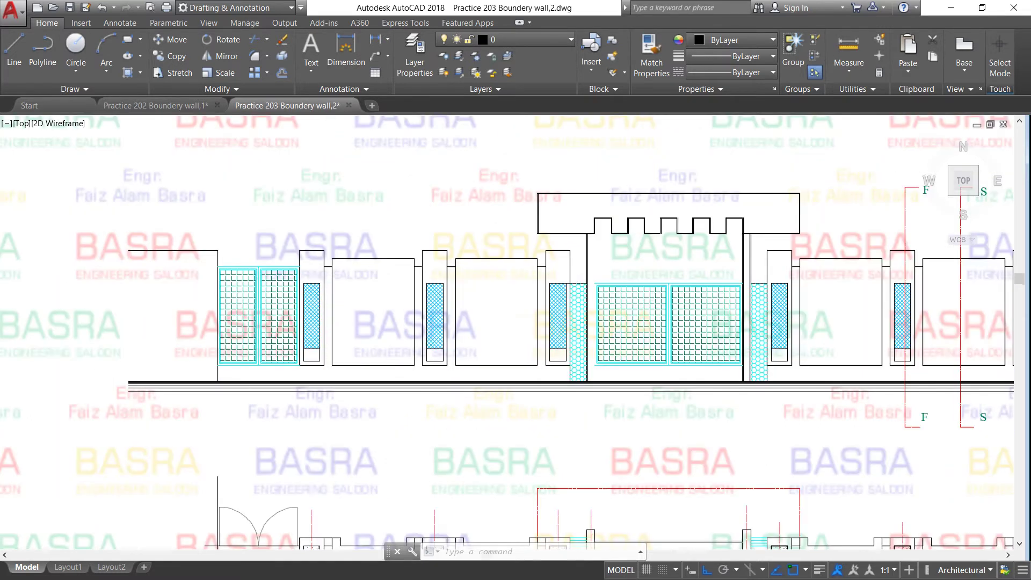
- Compare the F-F and S-S cut lines on the elevation with the upper and lower wall sections
scroll(551, 331, "down", 2)
scroll(713, 257, "up", 4)
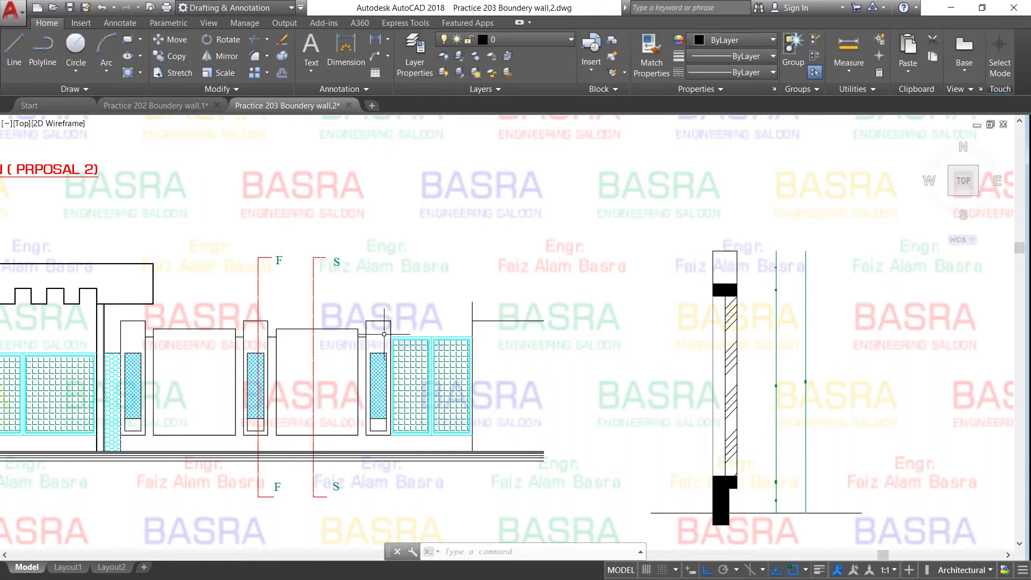
scroll(384, 334, "down", 4)
scroll(604, 483, "up", 5)
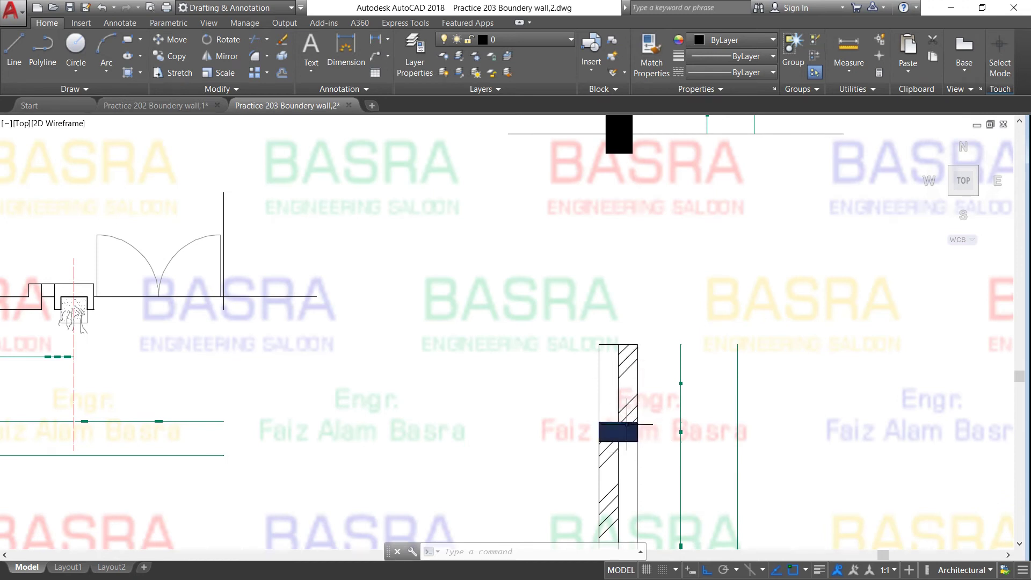
scroll(639, 424, "down", 3)
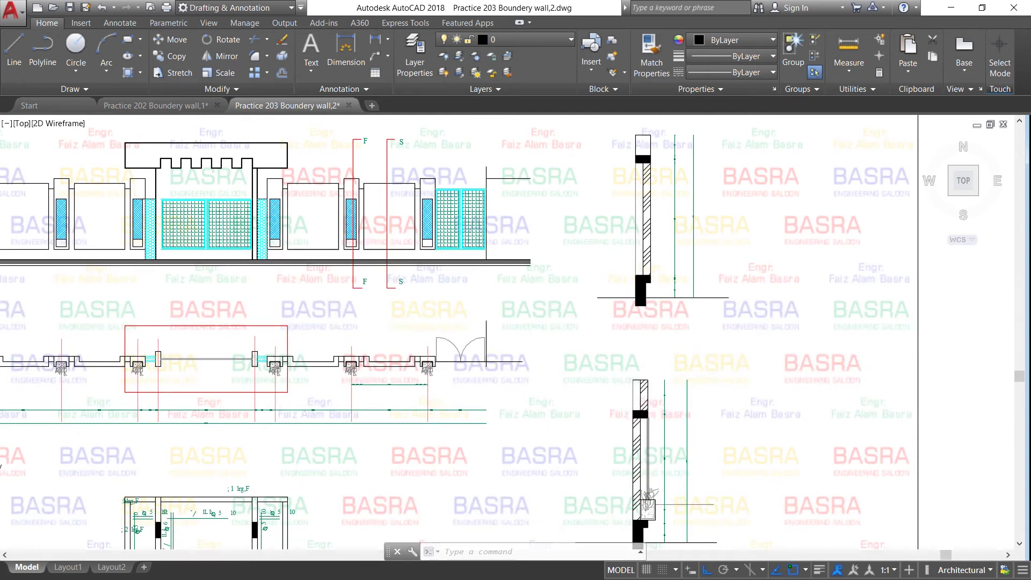
scroll(651, 415, "up", 2)
scroll(674, 404, "down", 4)
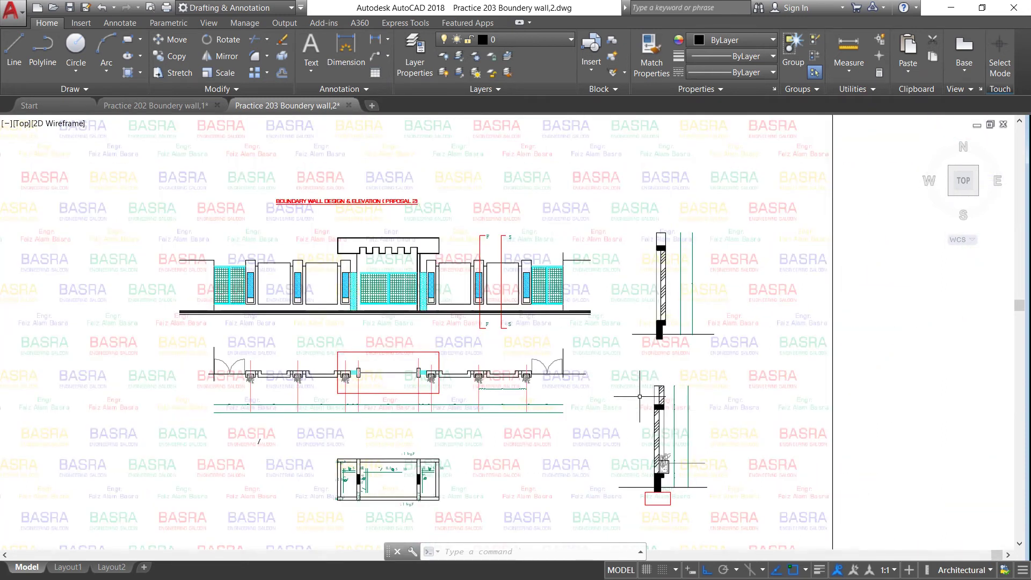
- Review the elevation from the notched beam over the central gate to the panels and cut lines on the east side
scroll(367, 253, "up", 2)
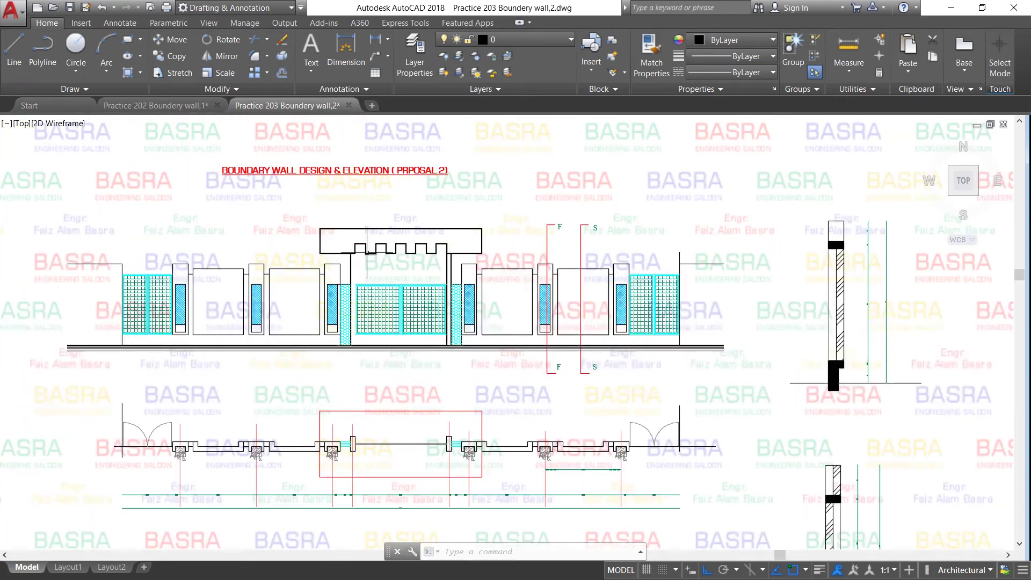
scroll(368, 252, "up", 2)
scroll(366, 250, "down", 2)
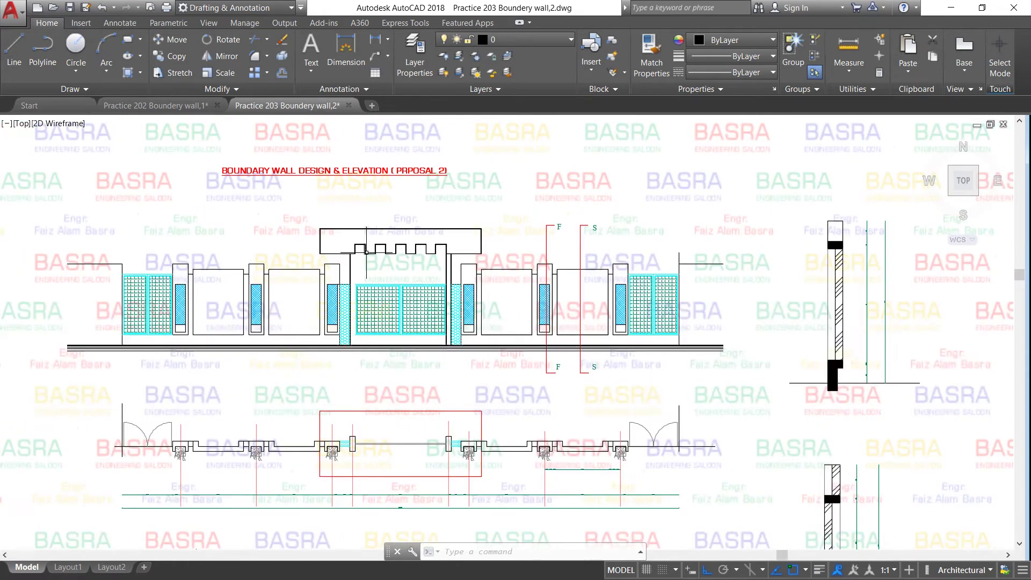
scroll(599, 264, "up", 2)
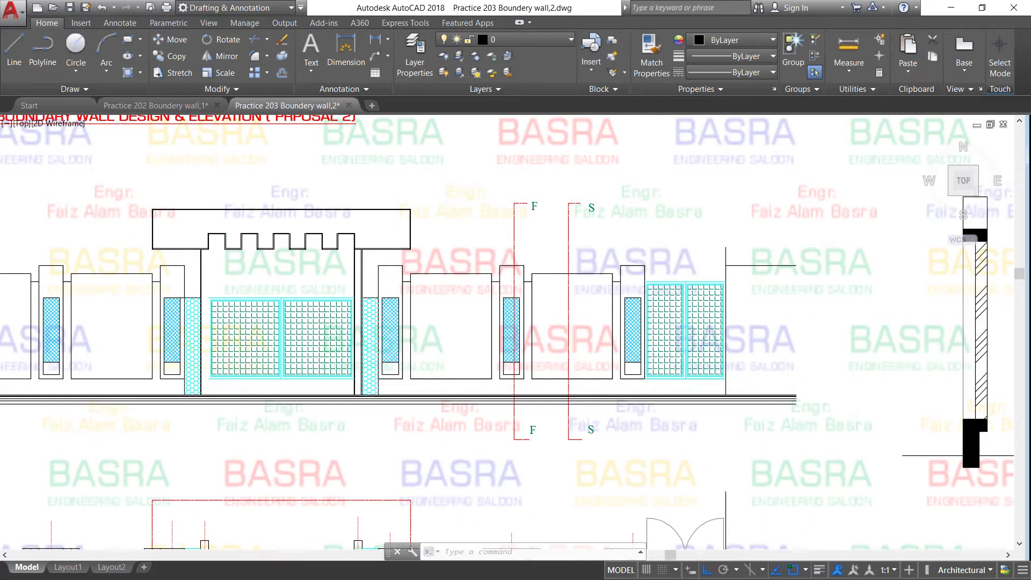
scroll(580, 277, "up", 2)
scroll(564, 279, "down", 4)
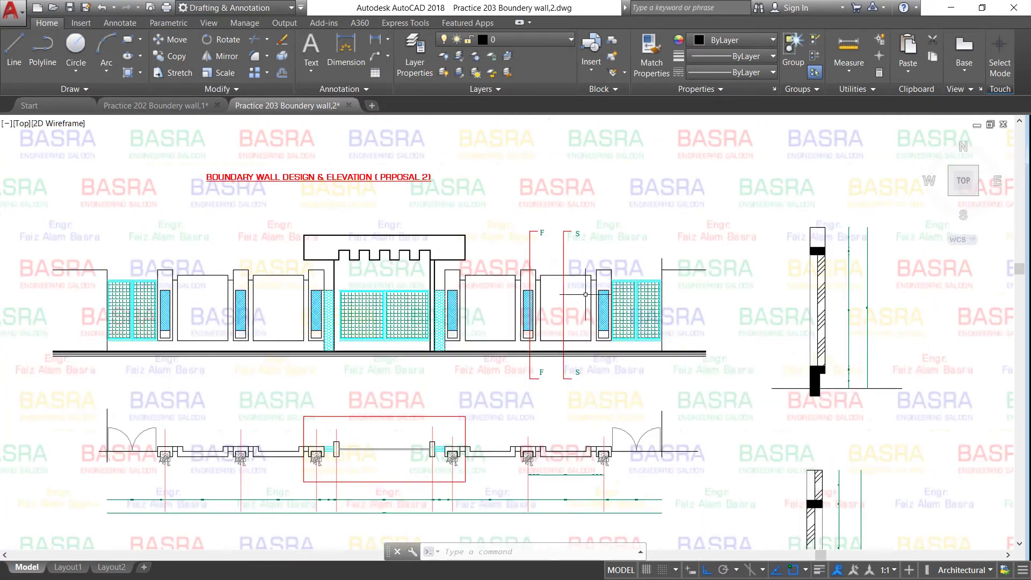
- Examine the base of the upper wall section and the planter, beam and footing outline of the lower wall section
scroll(833, 394, "up", 2)
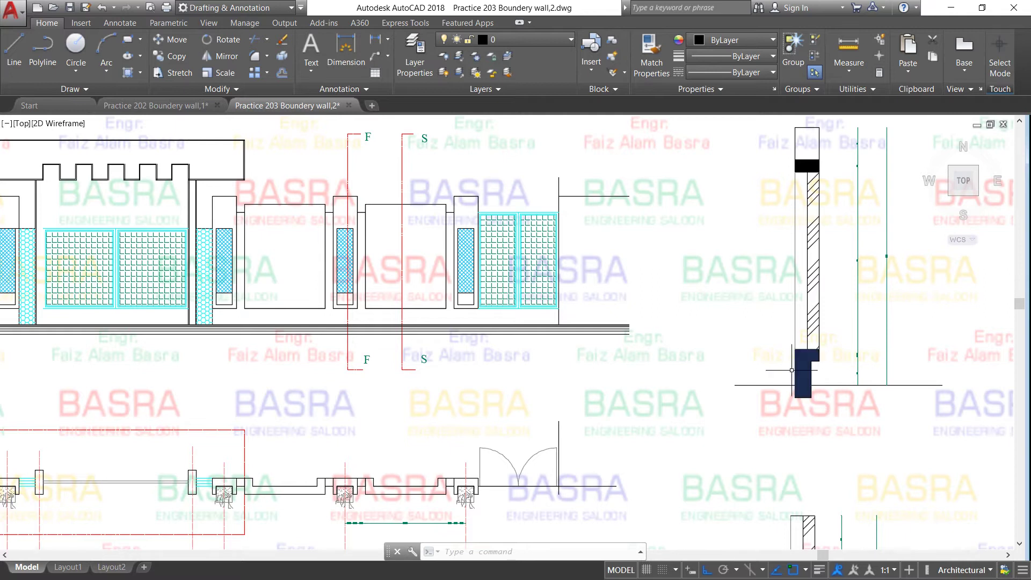
scroll(712, 264, "down", 4)
scroll(752, 465, "up", 5)
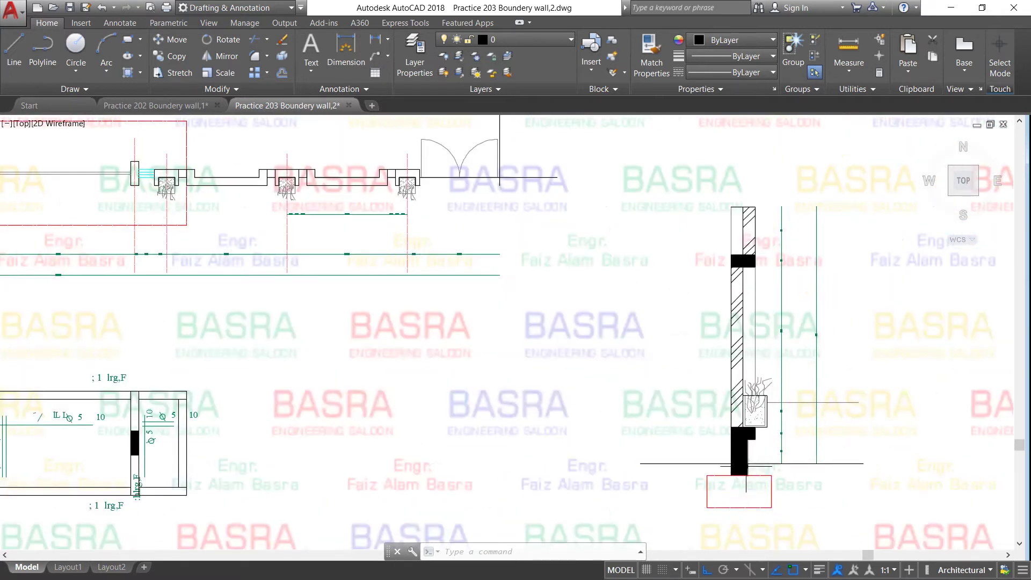
scroll(751, 463, "down", 2)
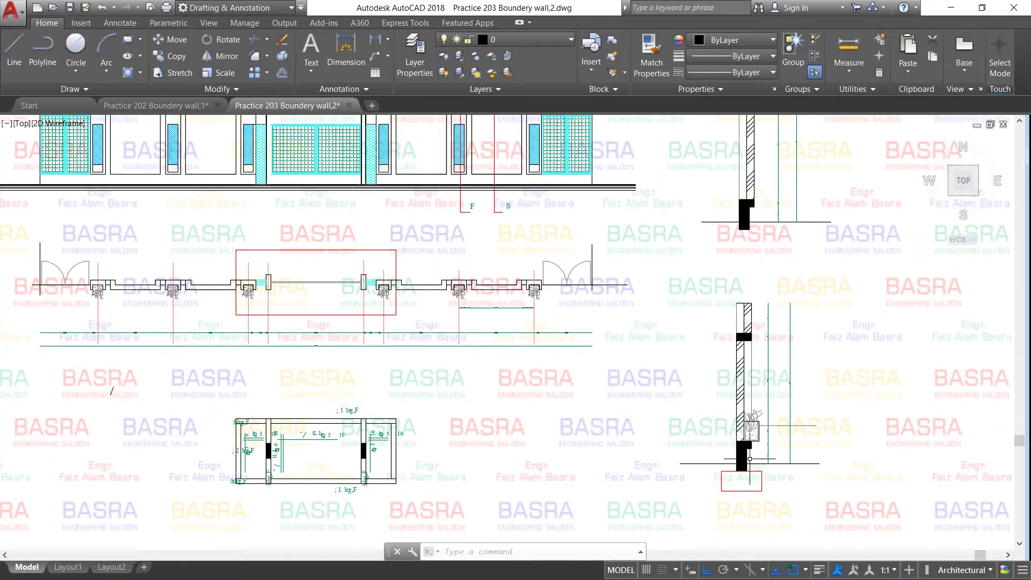
scroll(751, 458, "up", 2)
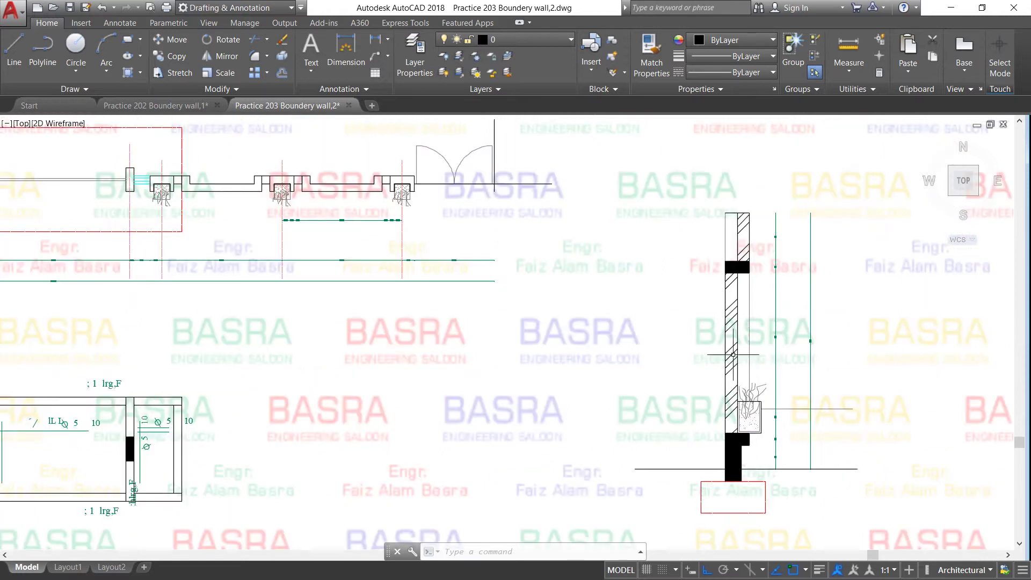
scroll(733, 354, "down", 2)
scroll(666, 365, "down", 2)
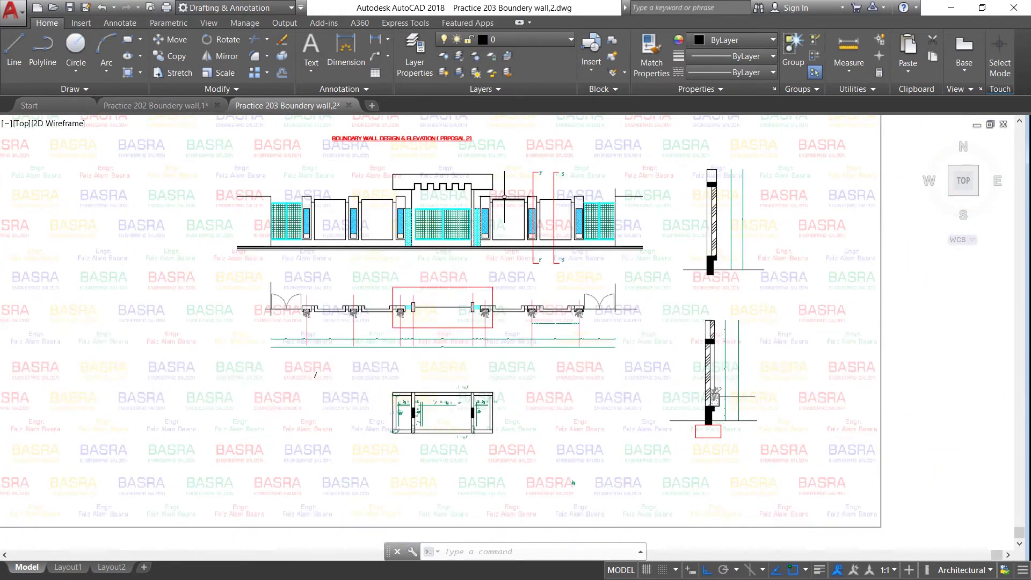
- Inspect the cross-hatched pier panel at the F-F cut line and the plain panel at S-S on the elevation
scroll(504, 197, "up", 3)
scroll(578, 262, "up", 4)
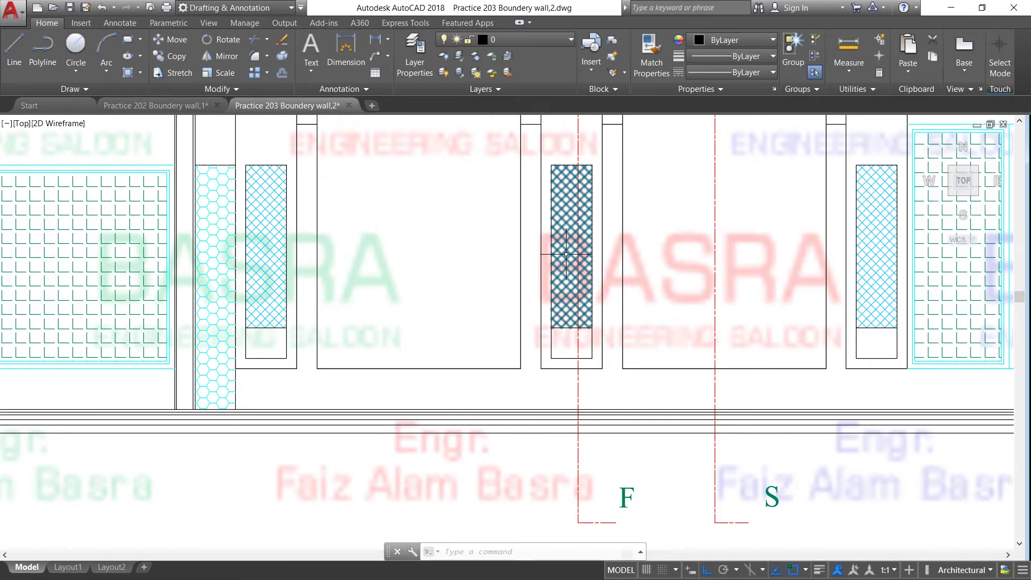
scroll(566, 214, "up", 2)
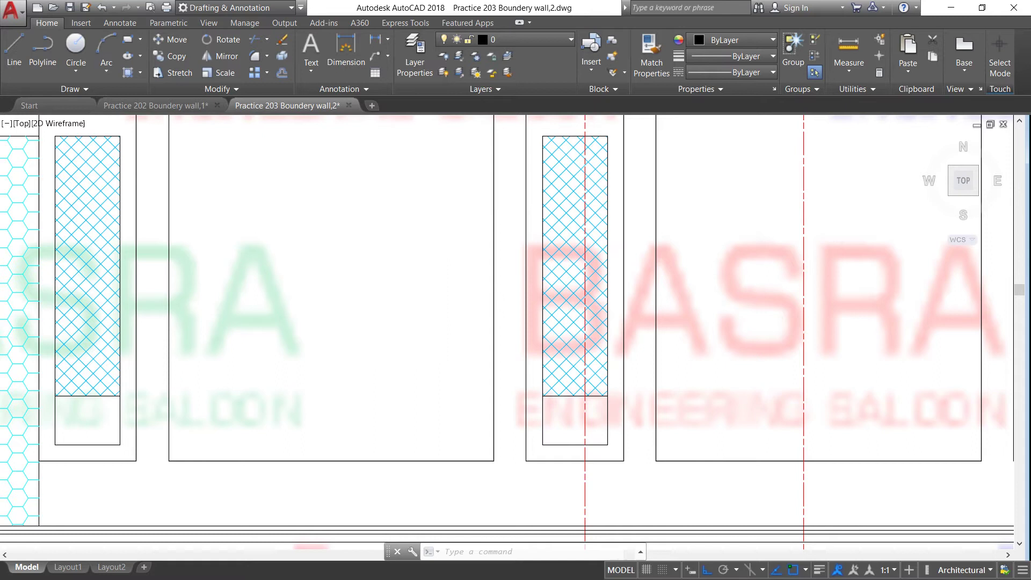
scroll(534, 342, "down", 8)
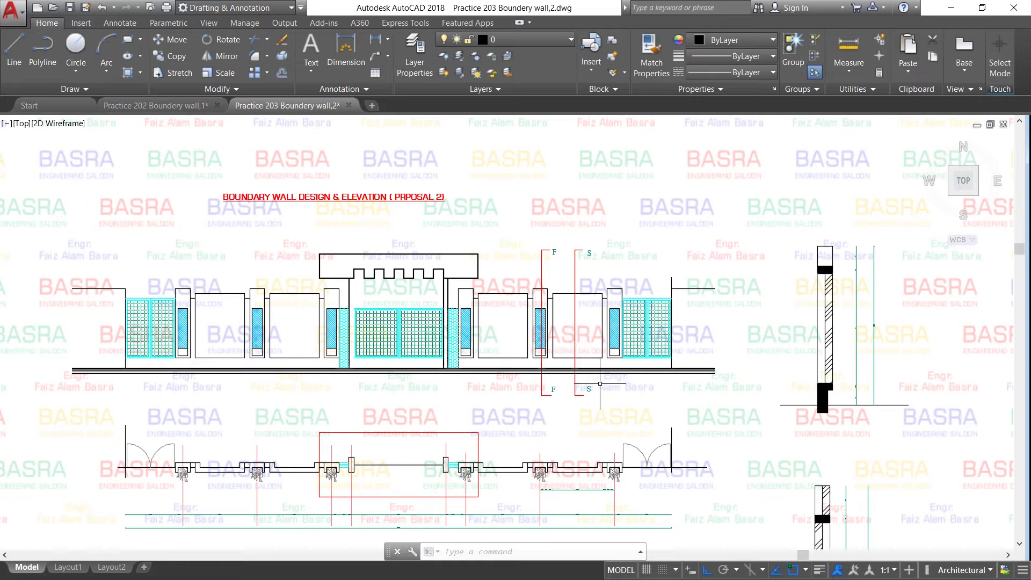
scroll(366, 338, "up", 2)
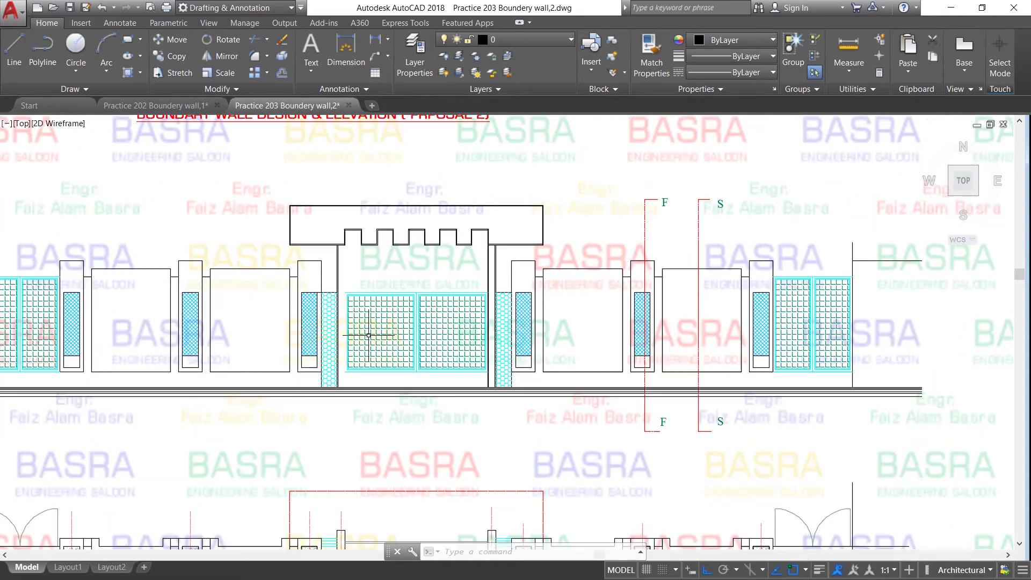
- Inspect the two gate columns, side screens and dashed canopy outline at the centre of the plan
scroll(371, 376, "down", 4)
scroll(372, 380, "up", 6)
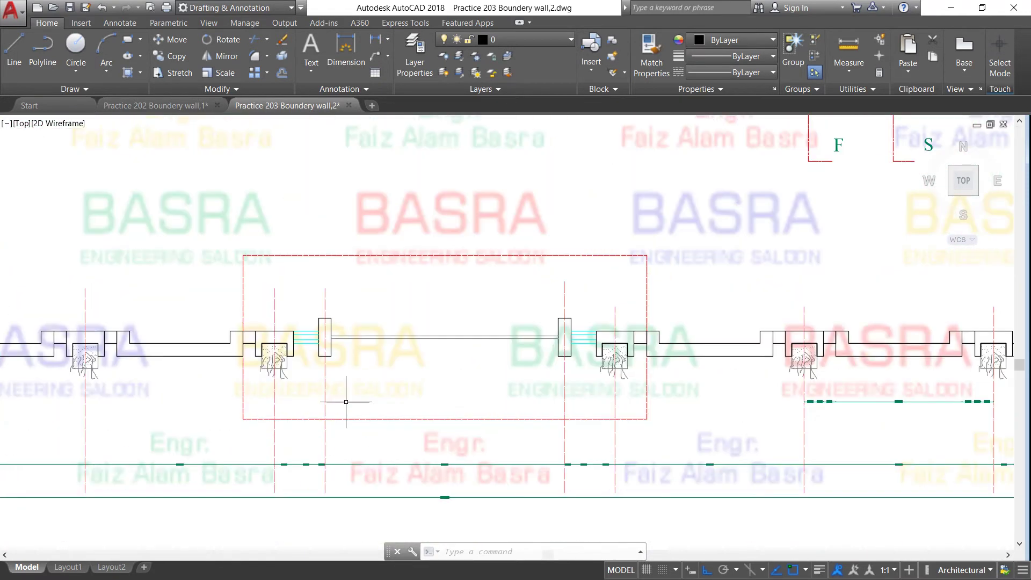
scroll(344, 376, "up", 2)
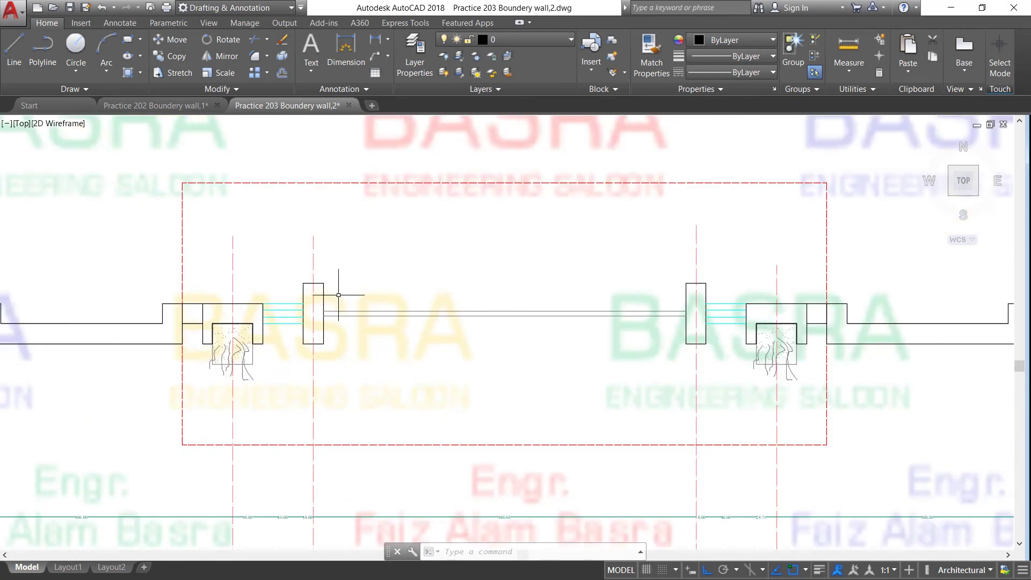
scroll(346, 298, "down", 2)
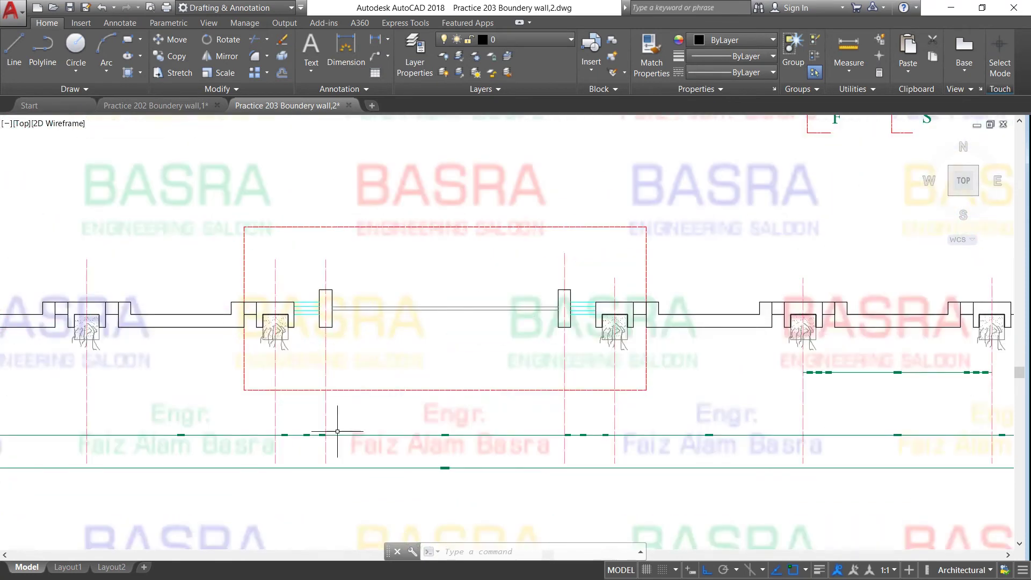
- Read the dimension chain beneath the gate in the plan, relating it to the columns, side screens and planter piers
scroll(318, 435, "up", 4)
scroll(284, 439, "up", 4)
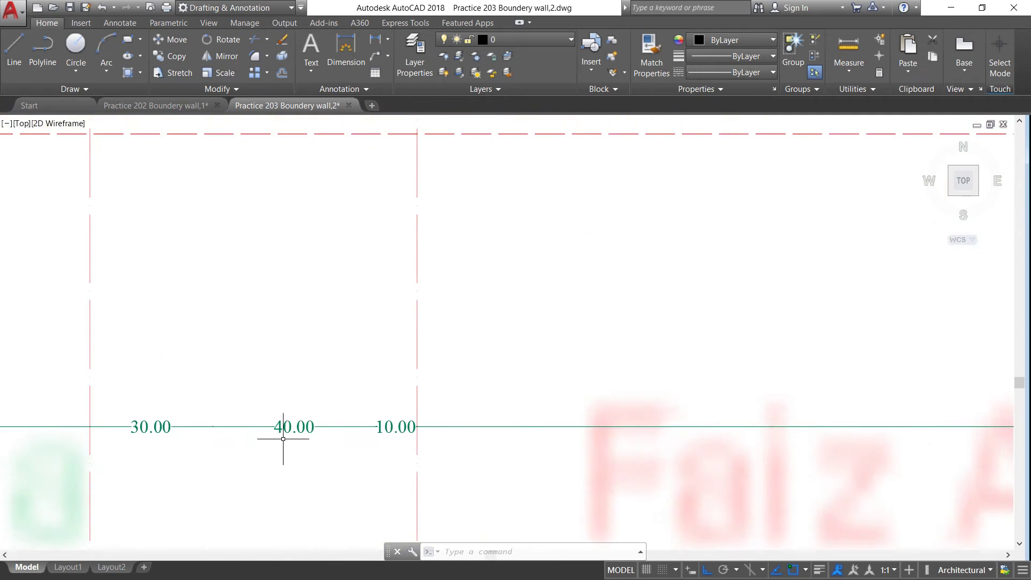
scroll(283, 439, "down", 2)
scroll(282, 435, "down", 2)
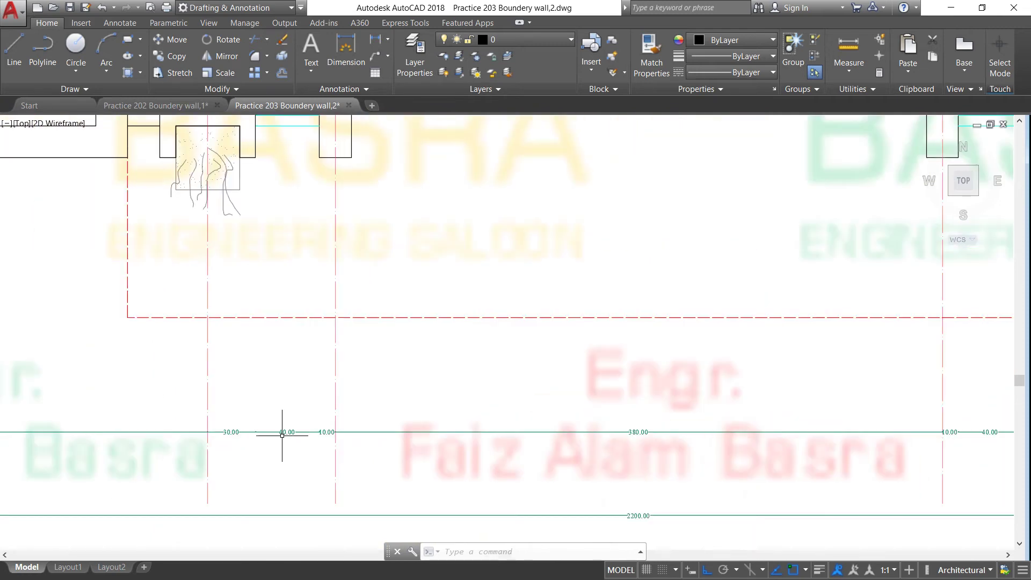
scroll(467, 430, "down", 2)
scroll(470, 435, "up", 4)
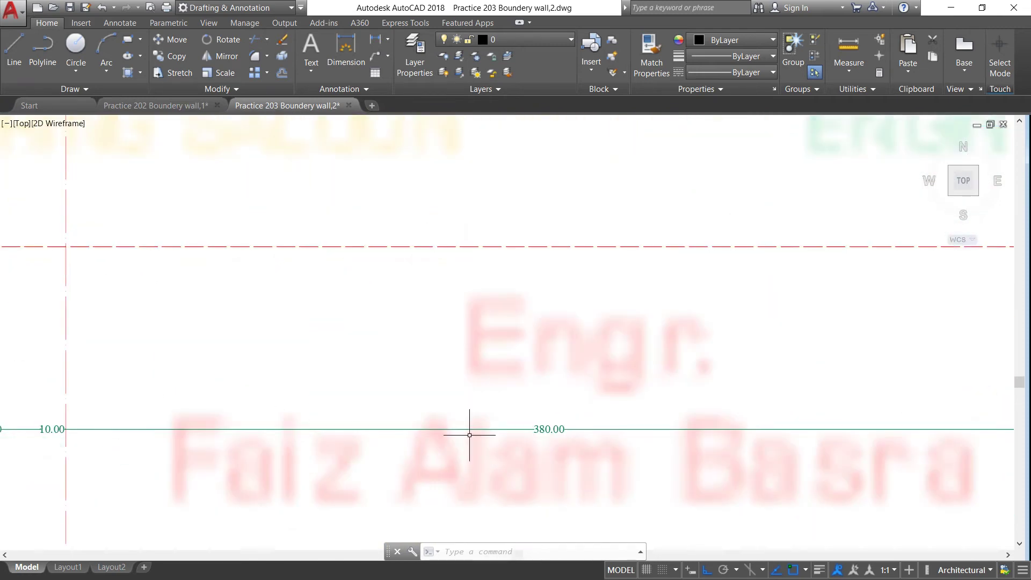
scroll(504, 435, "down", 4)
scroll(500, 436, "up", 1)
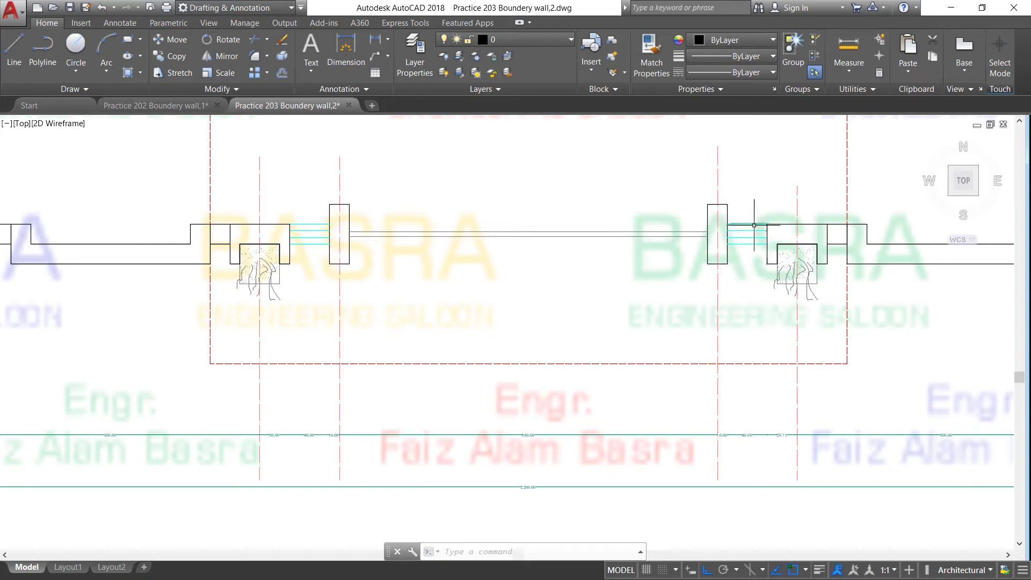
scroll(739, 237, "up", 2)
scroll(760, 281, "up", 1)
scroll(700, 246, "down", 3)
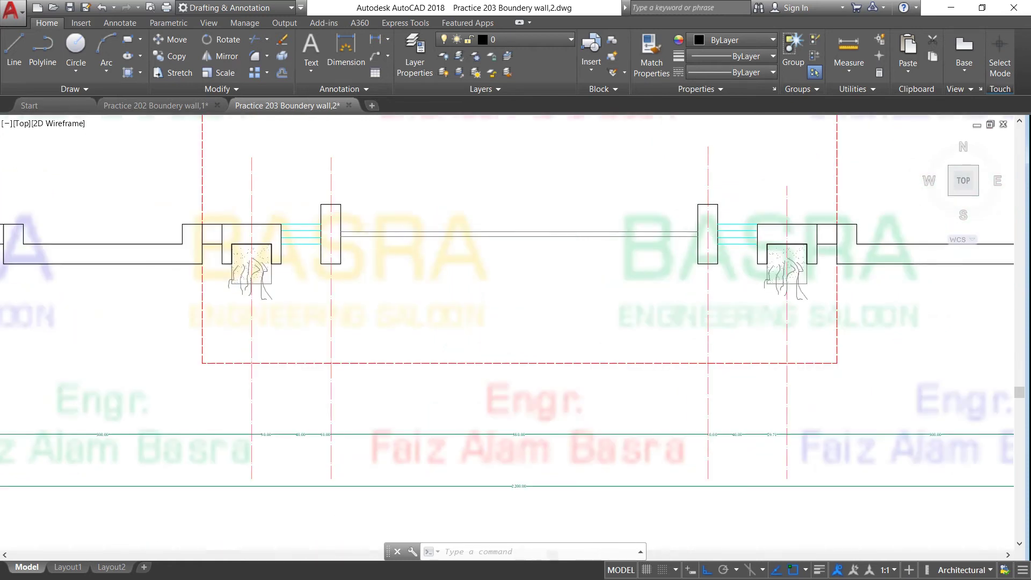
- Erase the beam labels at the west corners and west column, plus the west bay's horizontal bar note, from the canopy slab plan
scroll(344, 221, "down", 5)
scroll(338, 403, "up", 6)
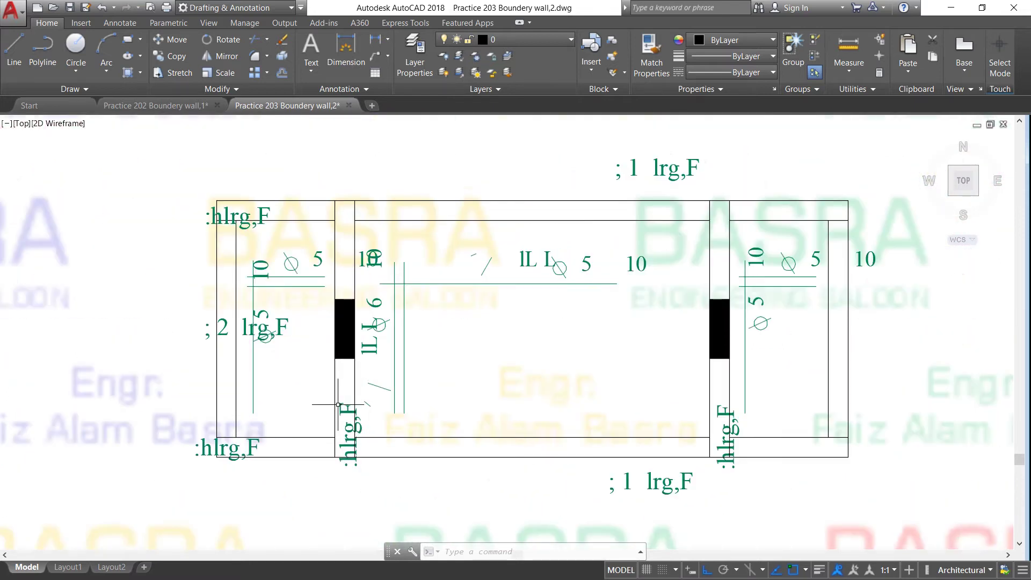
scroll(339, 404, "up", 2)
scroll(332, 405, "down", 2)
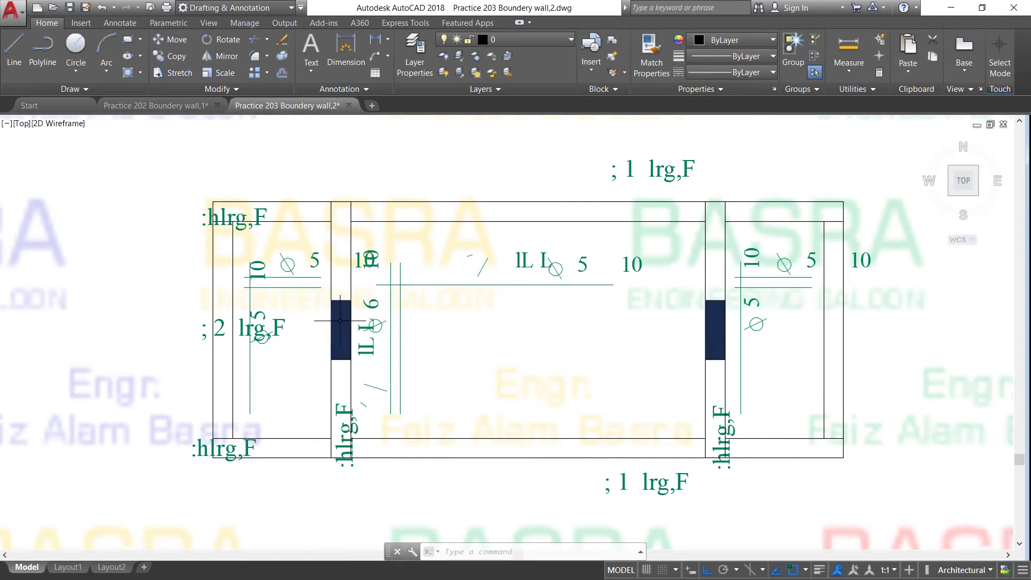
left_click(281, 40)
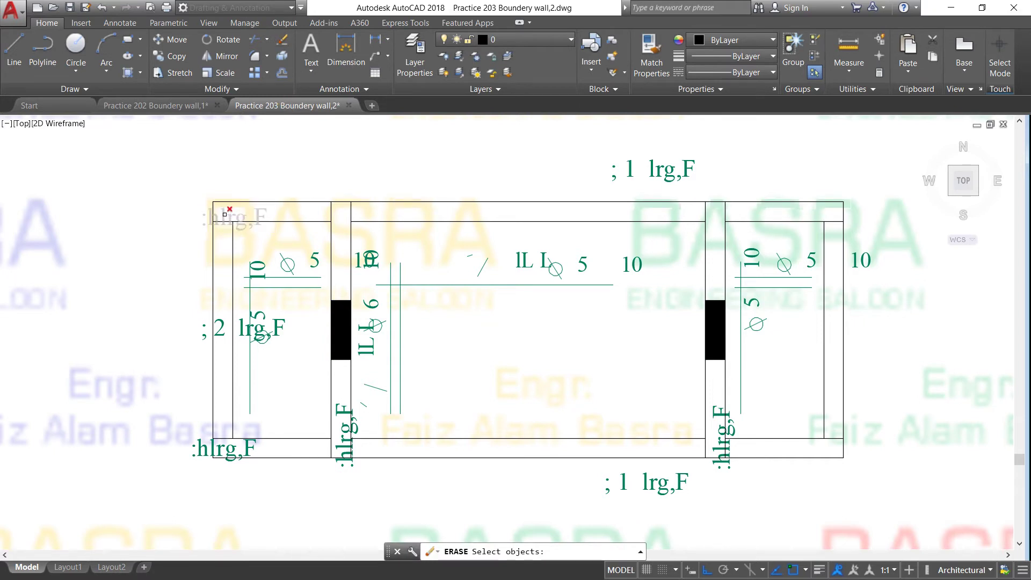
left_click(225, 214)
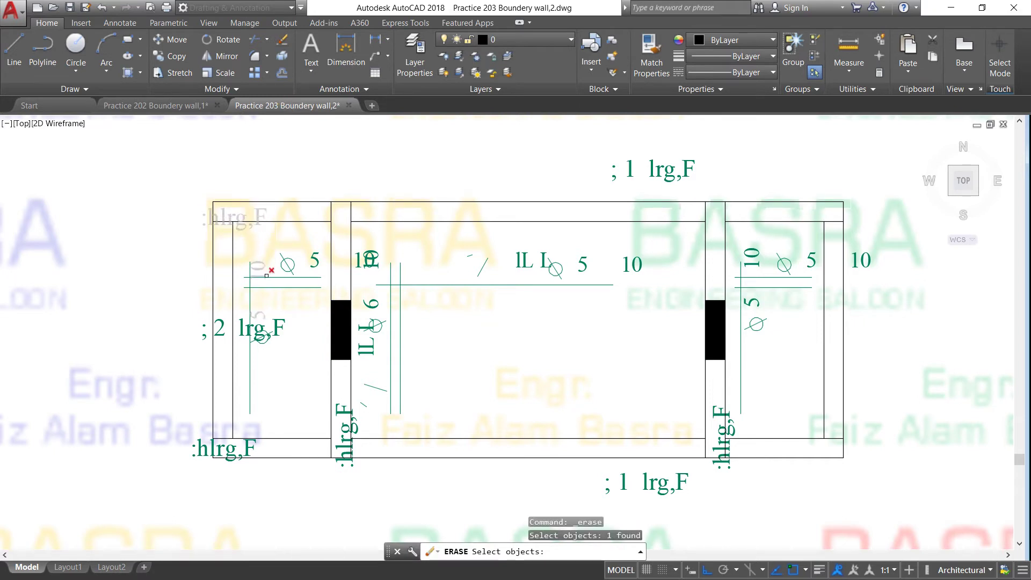
left_click(291, 267)
left_click(321, 259)
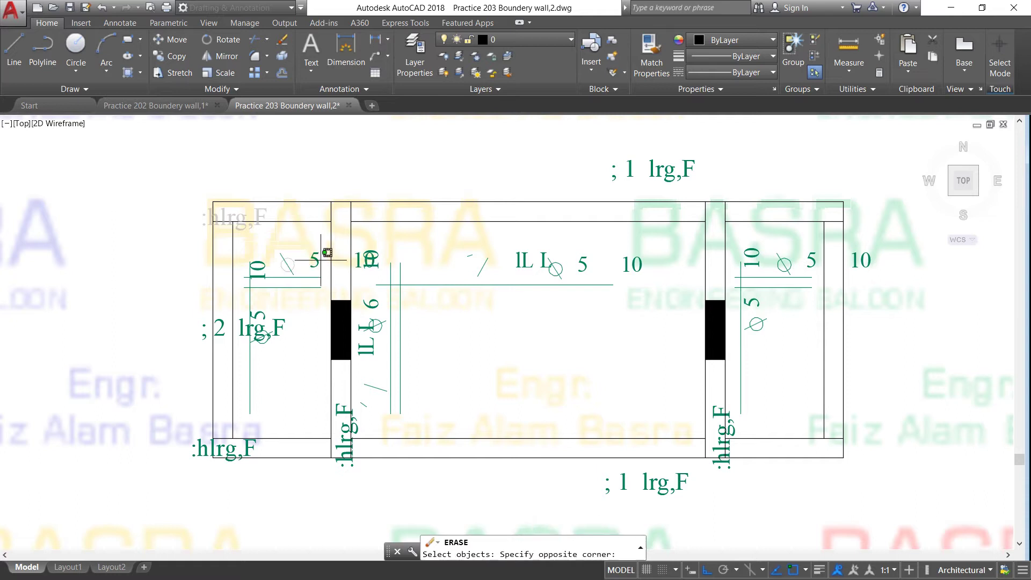
left_click(260, 259)
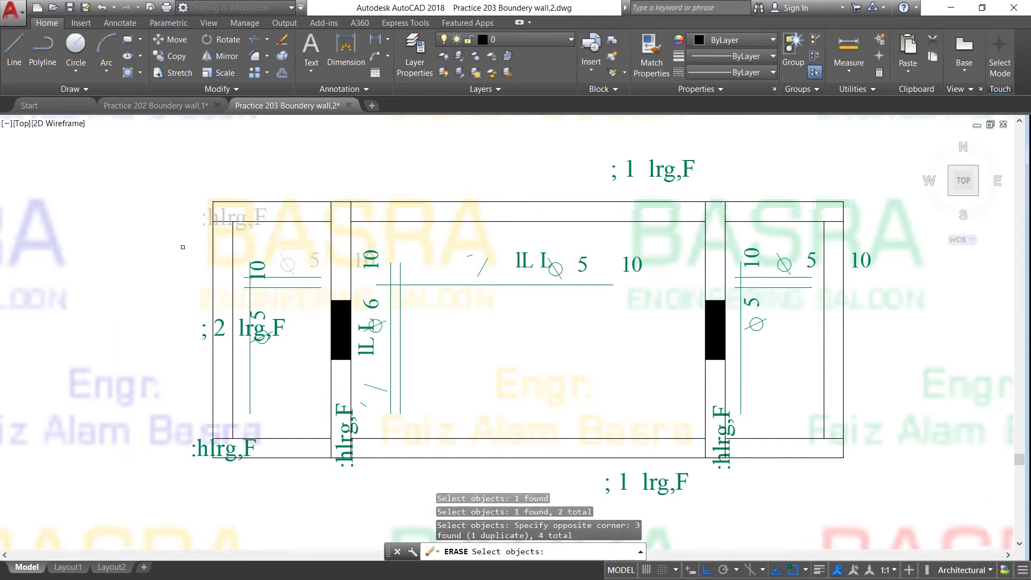
left_click(173, 408)
left_click(282, 492)
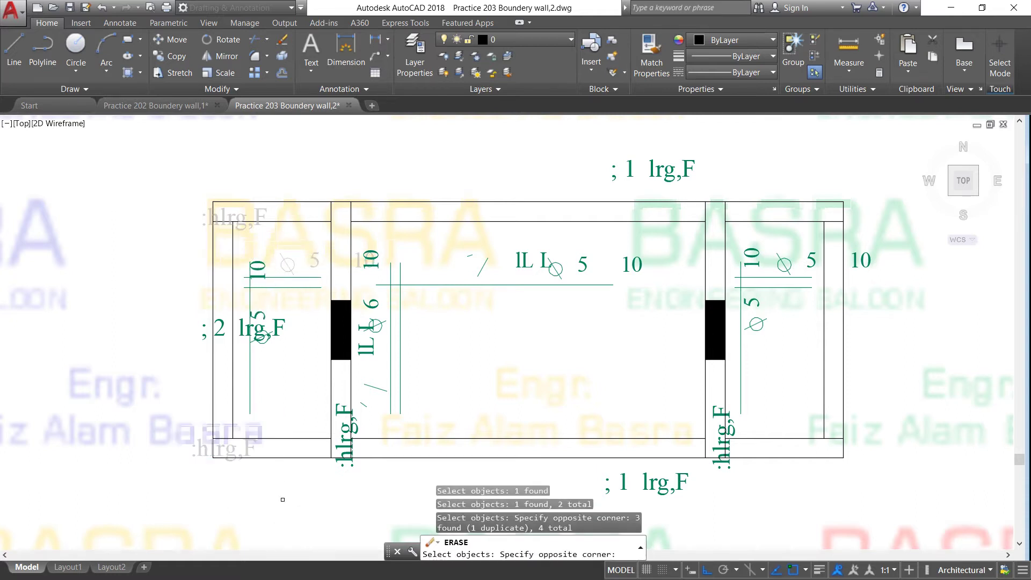
left_click(310, 382)
left_click(364, 467)
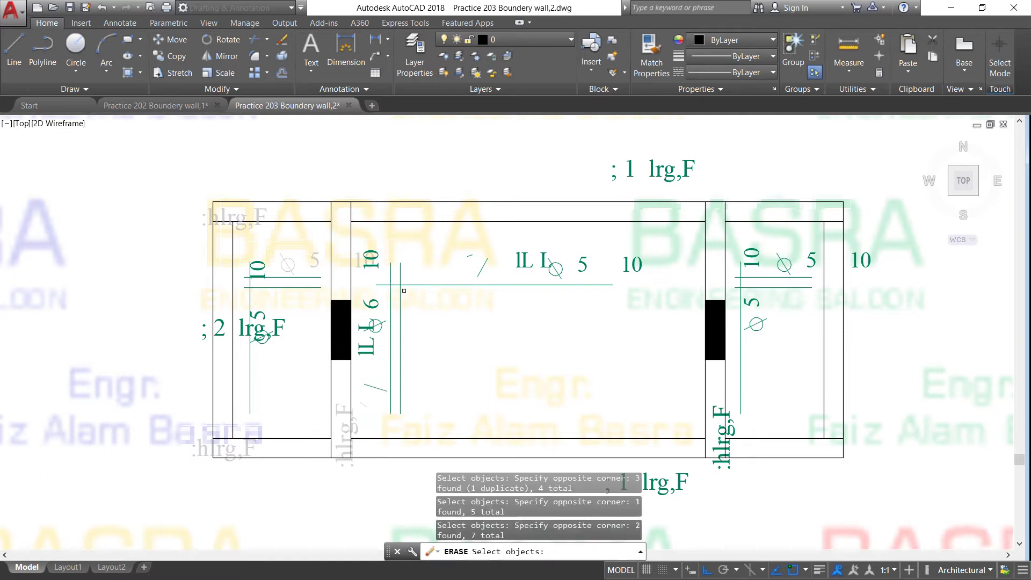
left_click(486, 333)
left_click(486, 324)
key("Return")
- Erase the reinforcement lines and bar notes from the middle bay of the canopy slab plan
left_click(487, 344)
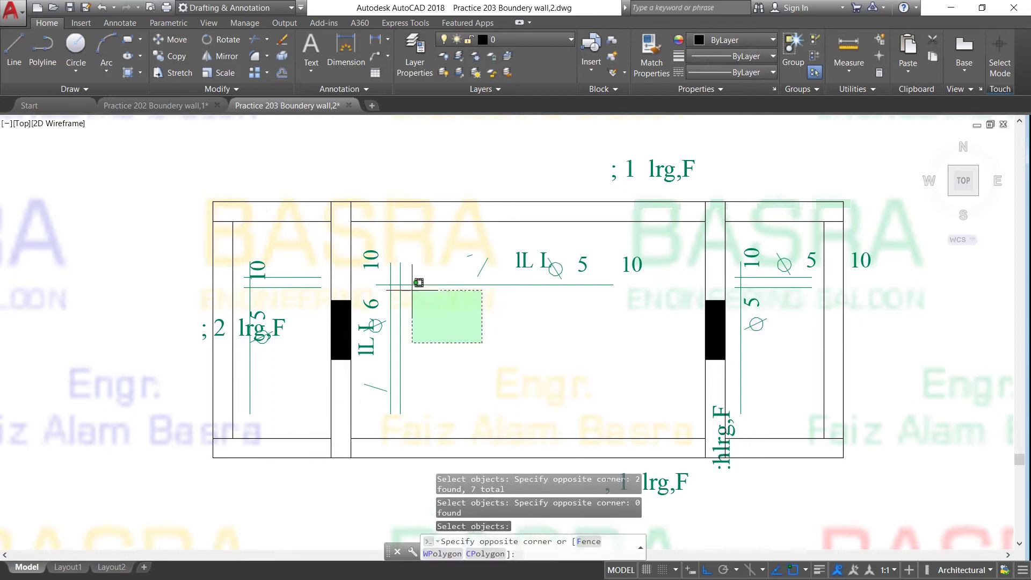
left_click(361, 260)
left_click(617, 308)
left_click(491, 250)
left_click(282, 40)
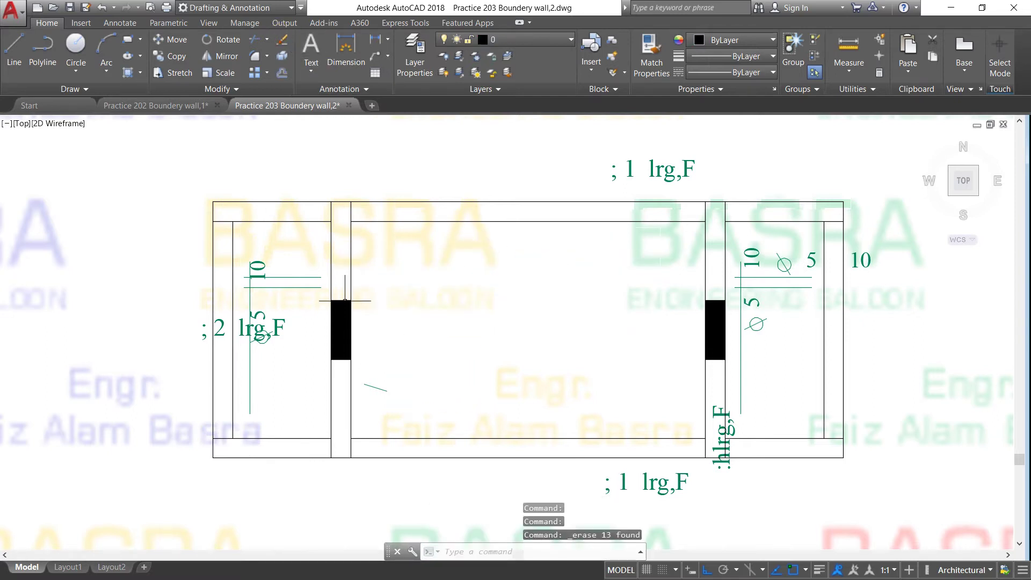
- Erase the west bay's remaining reinforcement lines and labels, and the beam label above the canopy slab plan
left_click(304, 372)
left_click(248, 311)
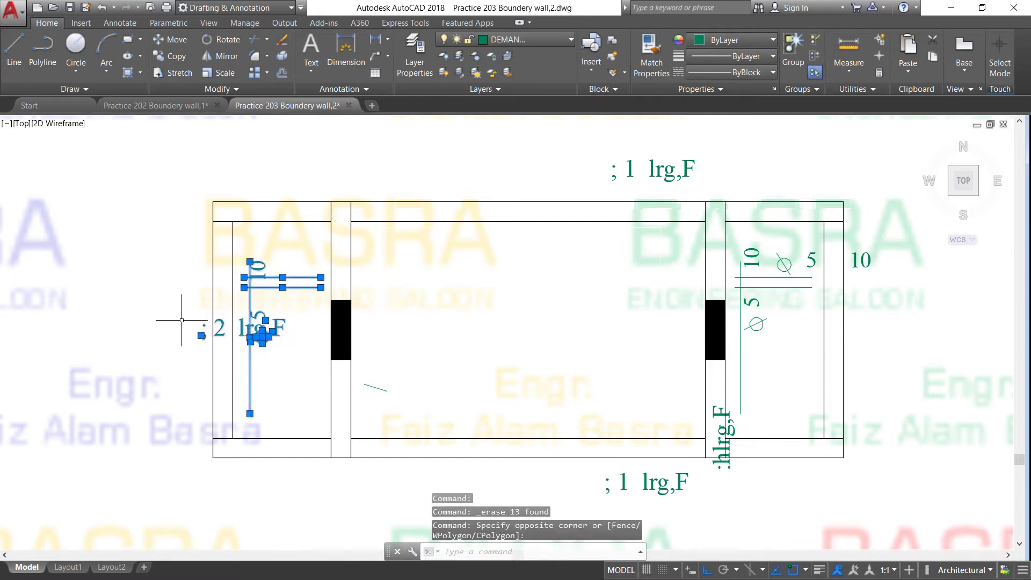
left_click(282, 40)
left_click(706, 192)
left_click(602, 140)
left_click(283, 41)
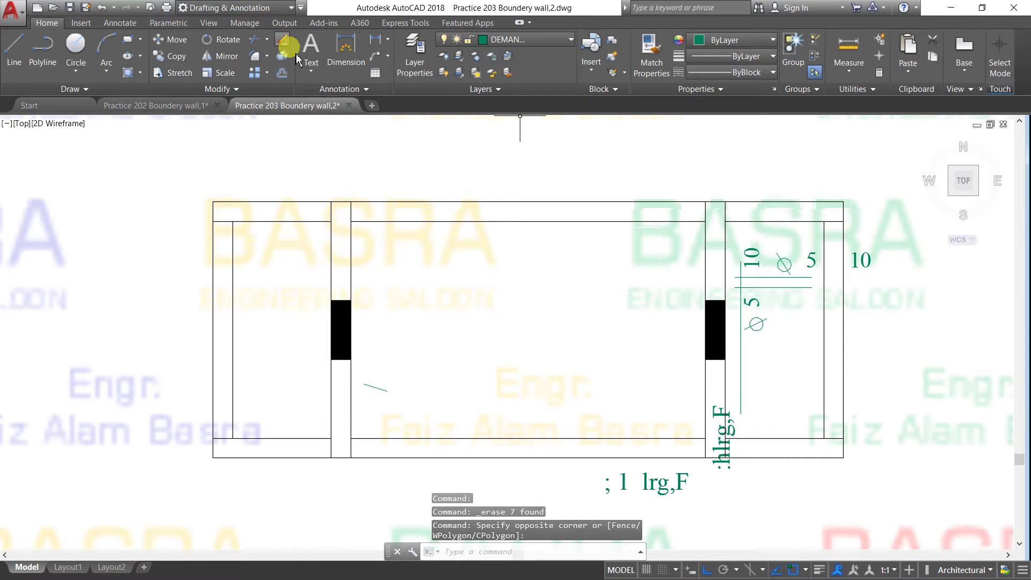
- Erase the leftover short line, the lower and east-column beam labels, and the east bay's bar notes and horizontal reinforcement lines
left_click(395, 396)
left_click(374, 375)
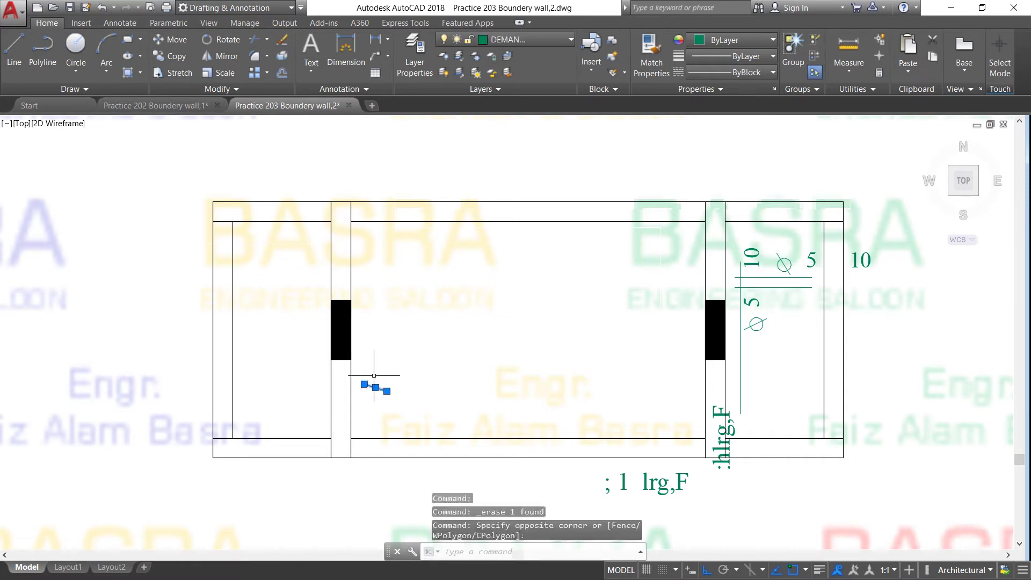
left_click(703, 505)
left_click(607, 467)
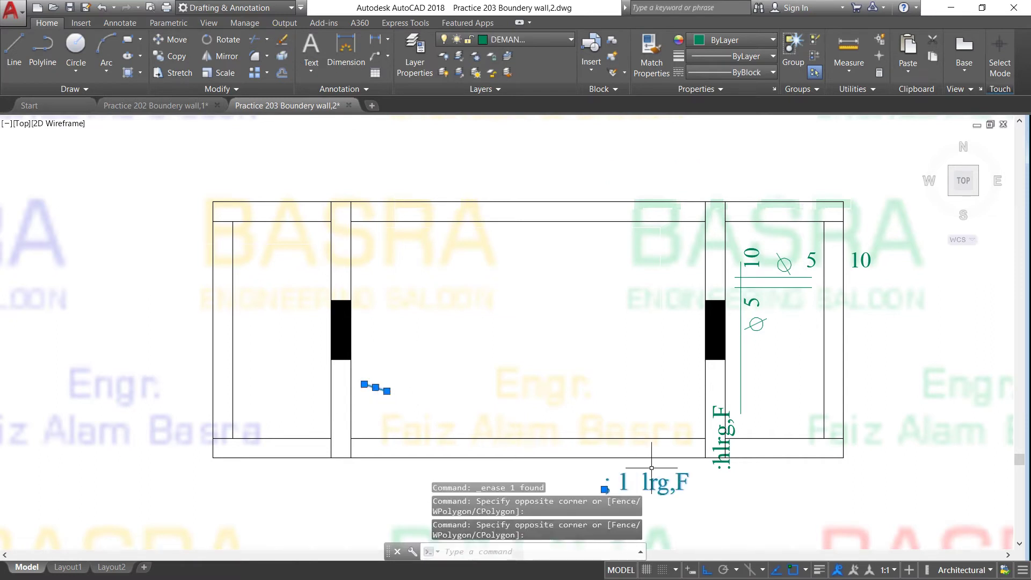
left_click(722, 463)
left_click(787, 321)
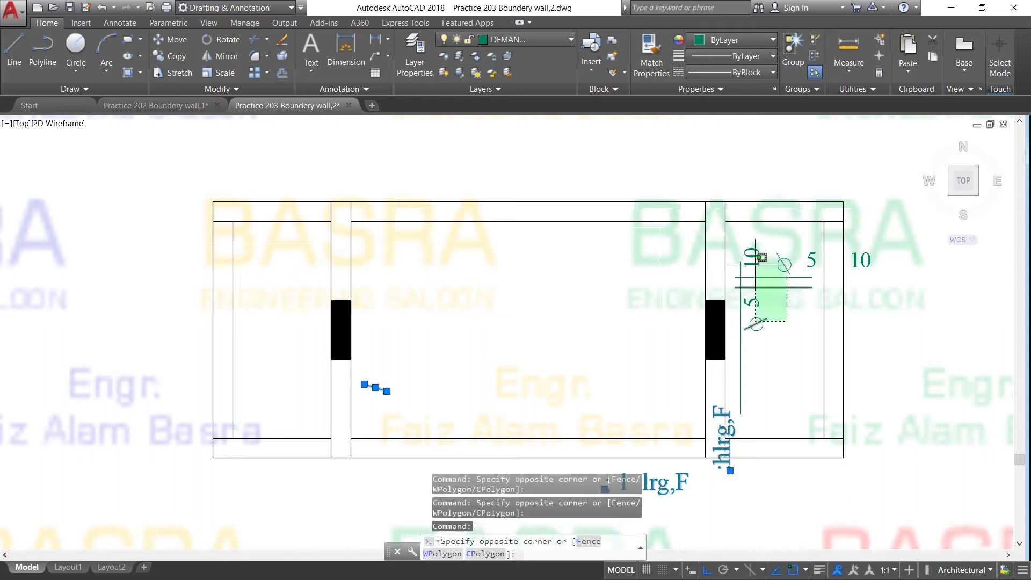
left_click(760, 255)
left_click(887, 269)
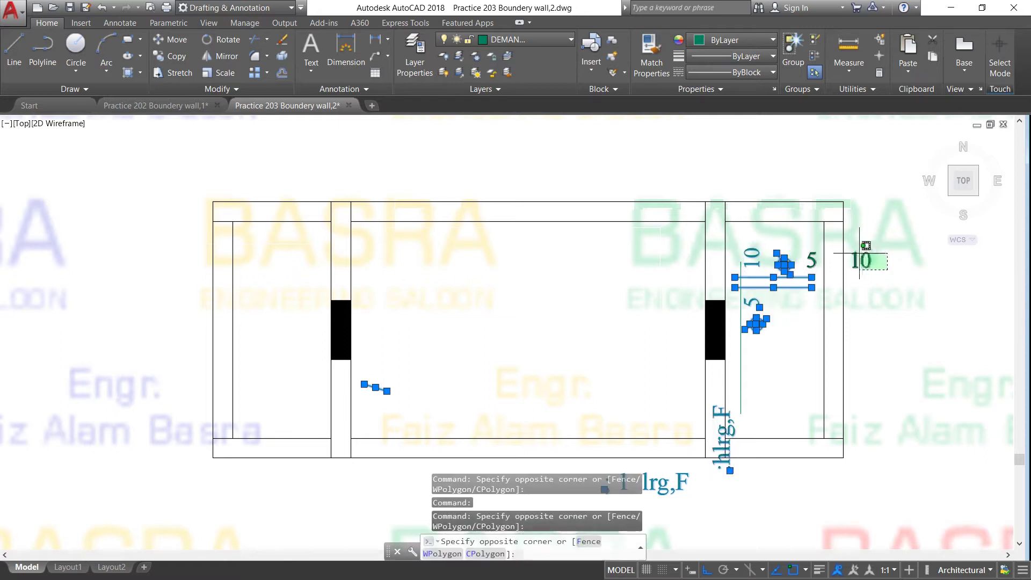
left_click(860, 253)
left_click(282, 39)
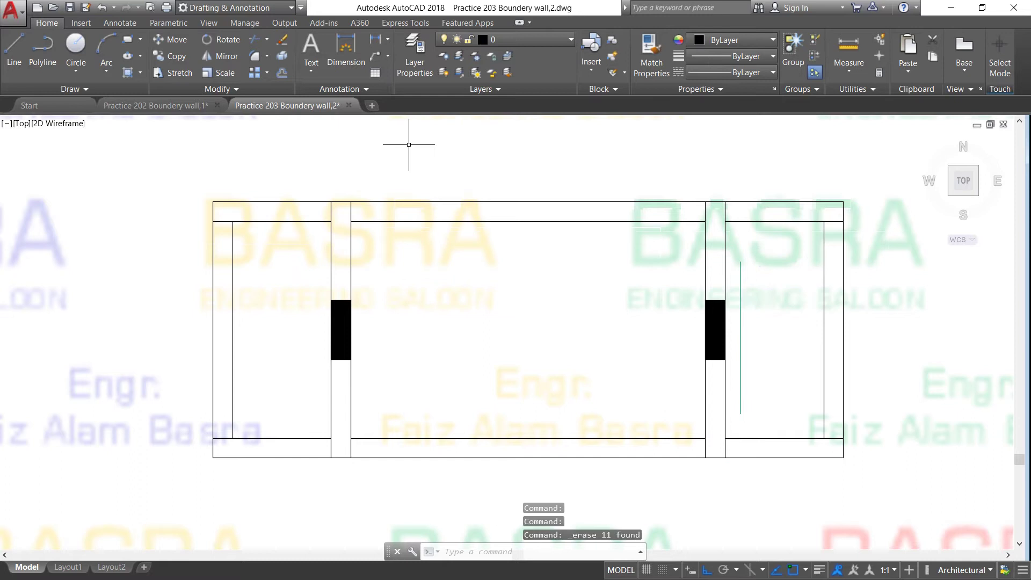
scroll(456, 215, "down", 2)
scroll(591, 263, "up", 2)
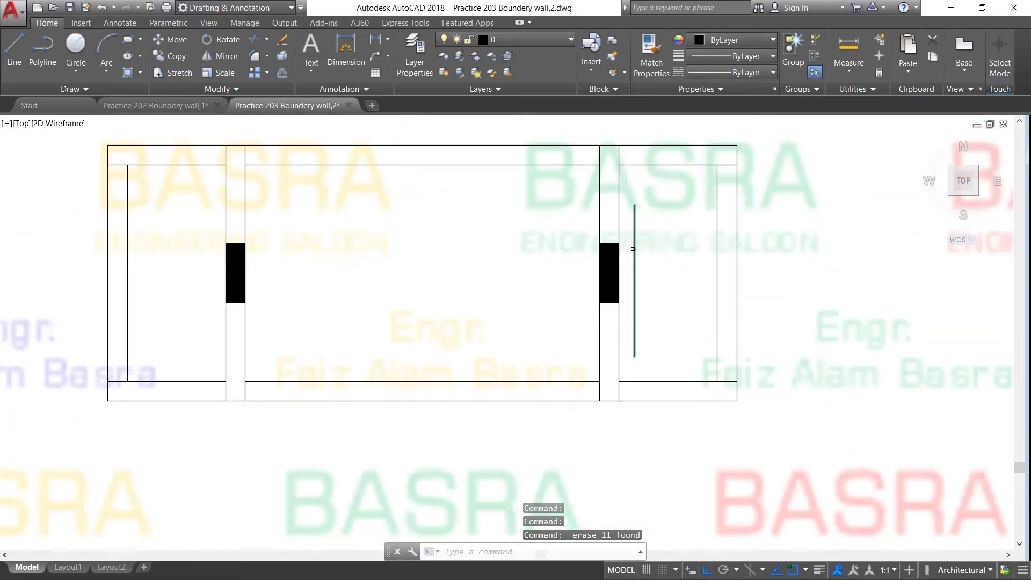
- Erase the remaining vertical reinforcement line beside the east column of the canopy slab plan
left_click(633, 249)
left_click(635, 231)
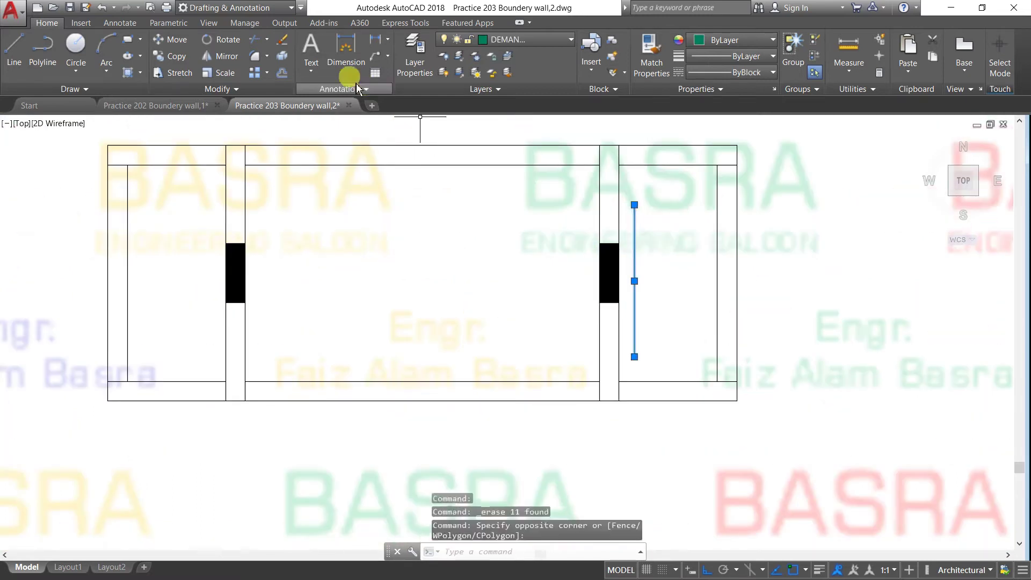
left_click(281, 43)
- Examine the cleaned canopy slab plan and compare it with the dashed red canopy outline on the wall plan
scroll(403, 233, "down", 6)
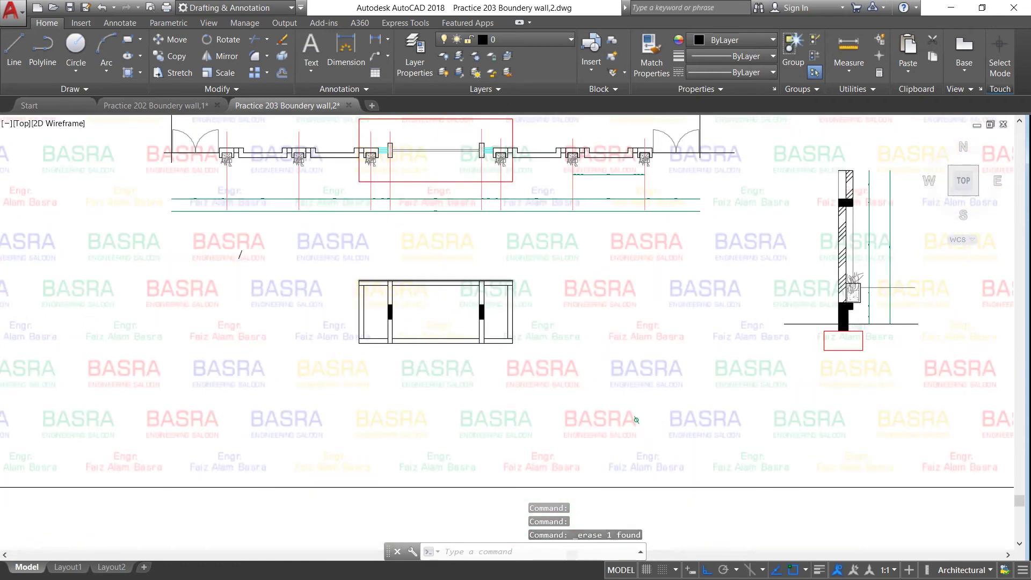
scroll(400, 281, "up", 2)
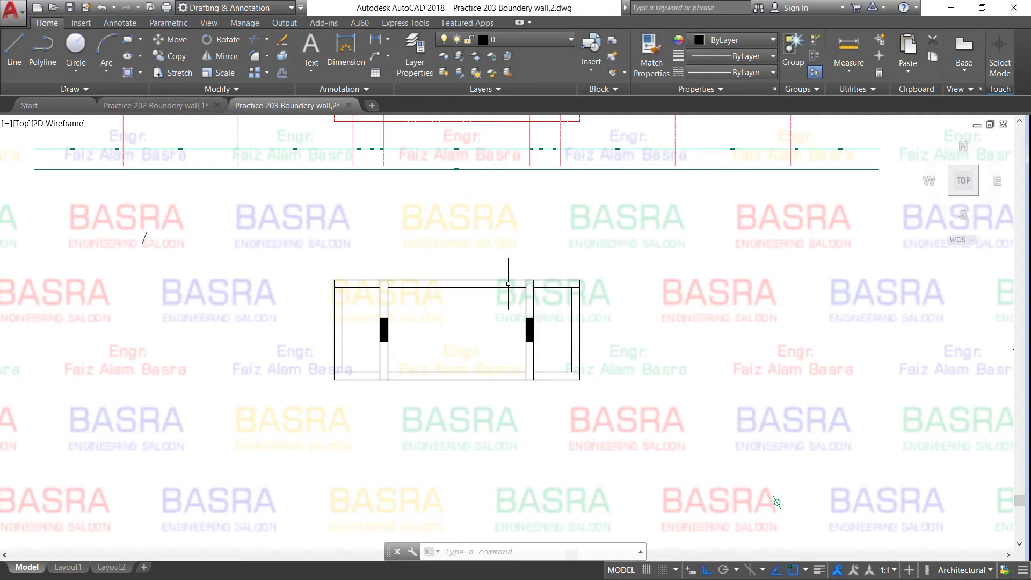
scroll(374, 318, "up", 2)
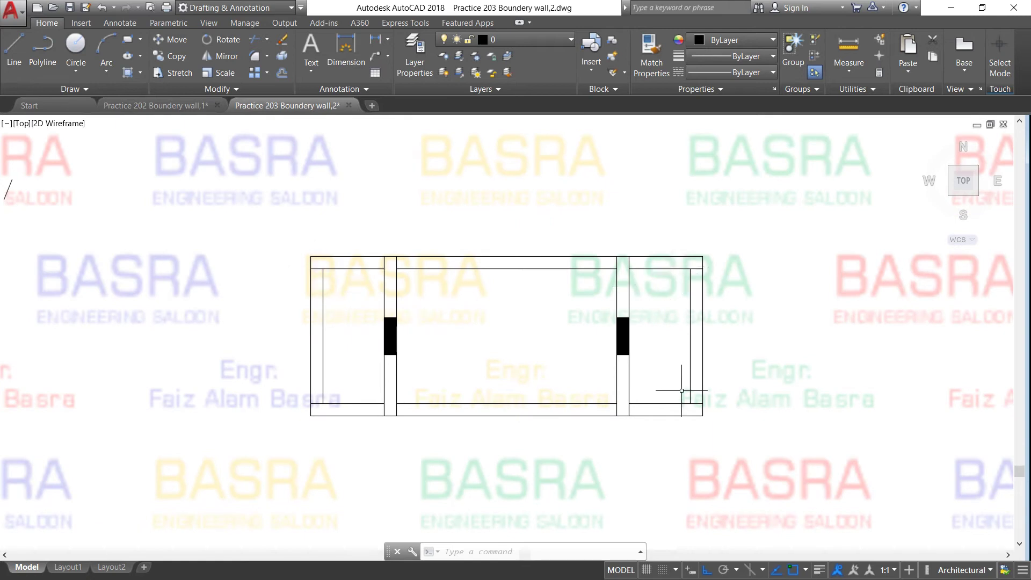
scroll(376, 354, "down", 2)
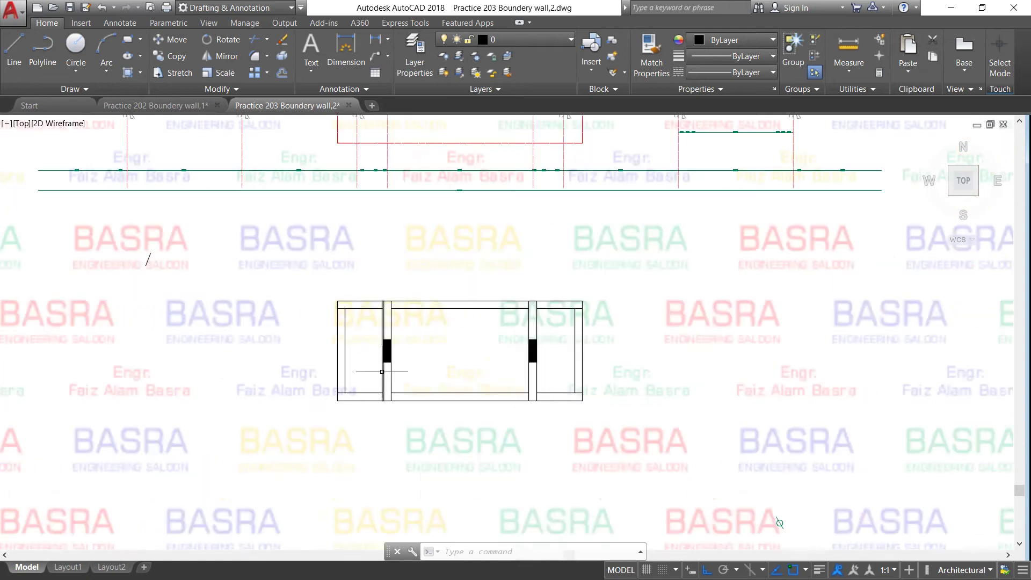
scroll(408, 376, "down", 1)
scroll(378, 247, "up", 4)
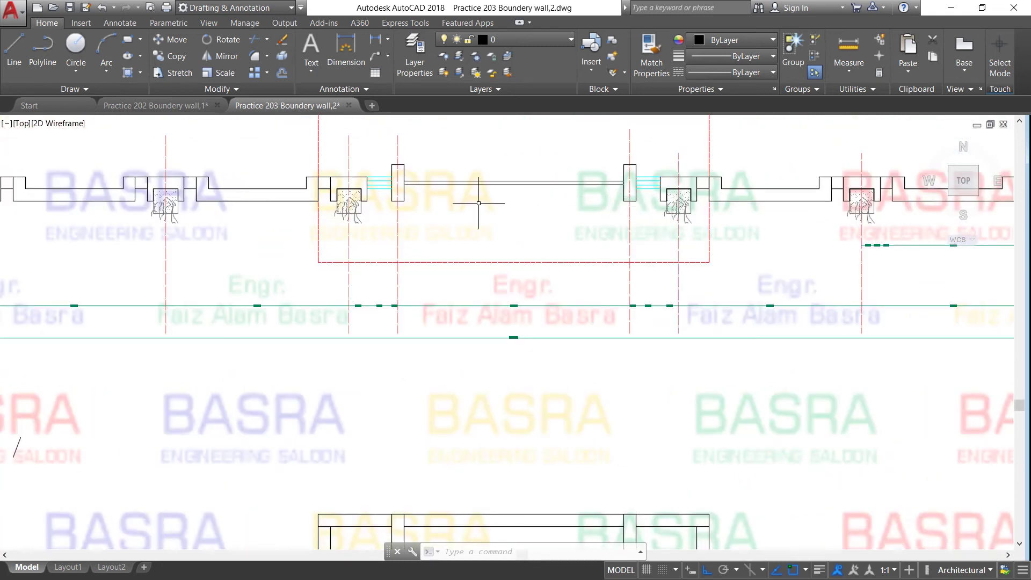
scroll(422, 200, "down", 1)
scroll(444, 484, "up", 2)
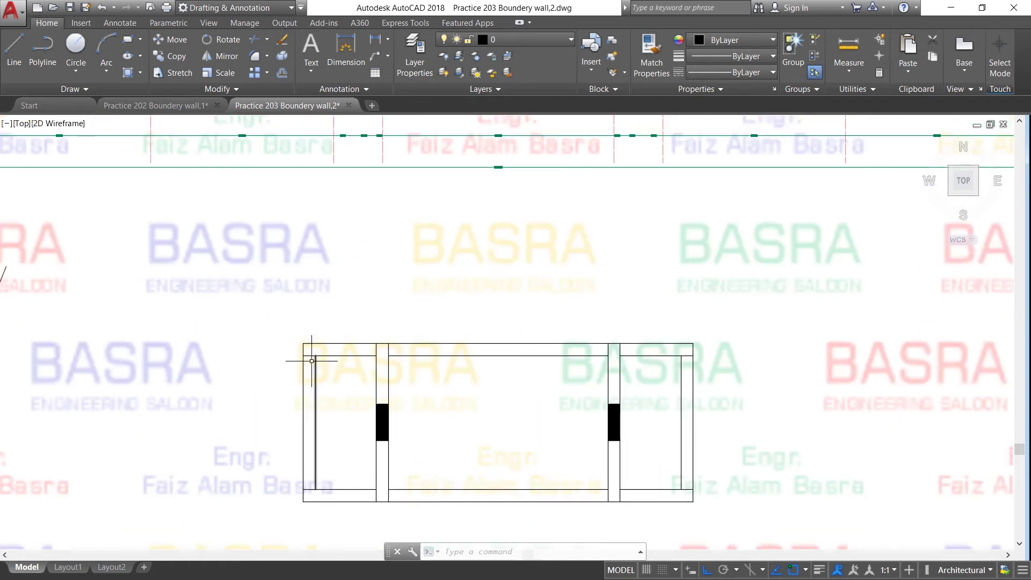
scroll(311, 378, "down", 6)
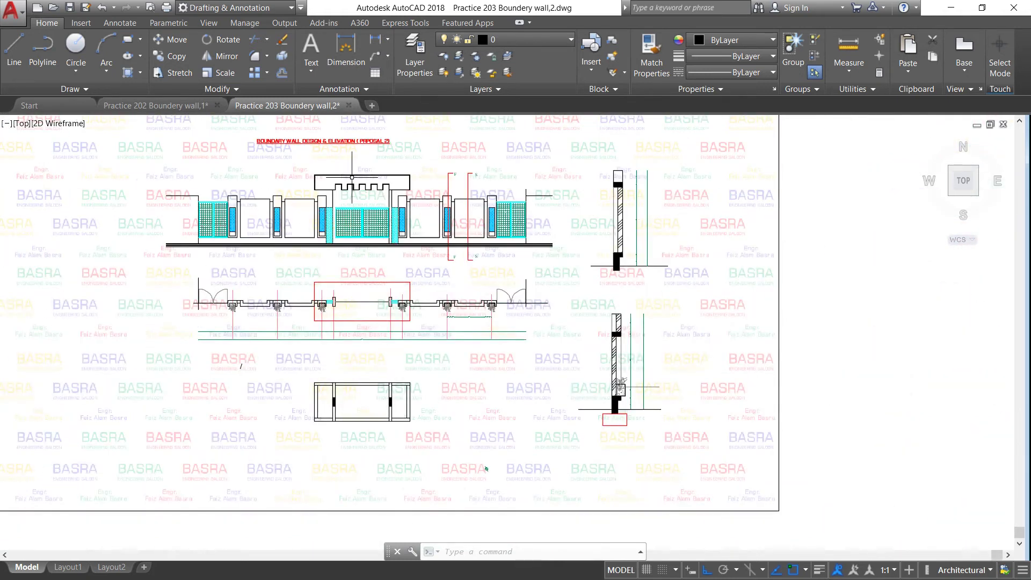
- Examine the main gate elevation, including the notched canopy, its columns, the honeycomb-hatched strips and the double gate grille
scroll(338, 182, "up", 6)
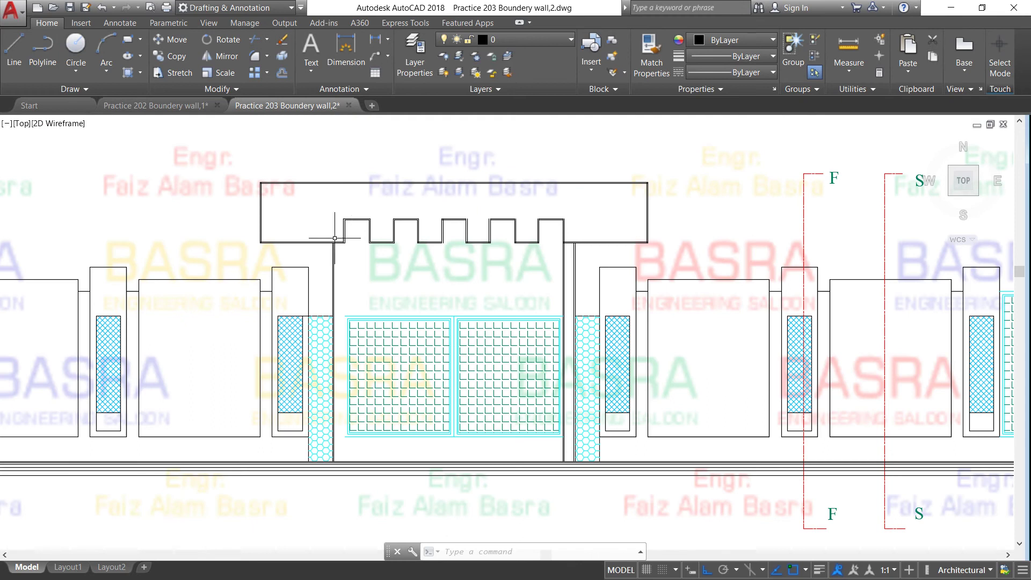
scroll(335, 235, "up", 2)
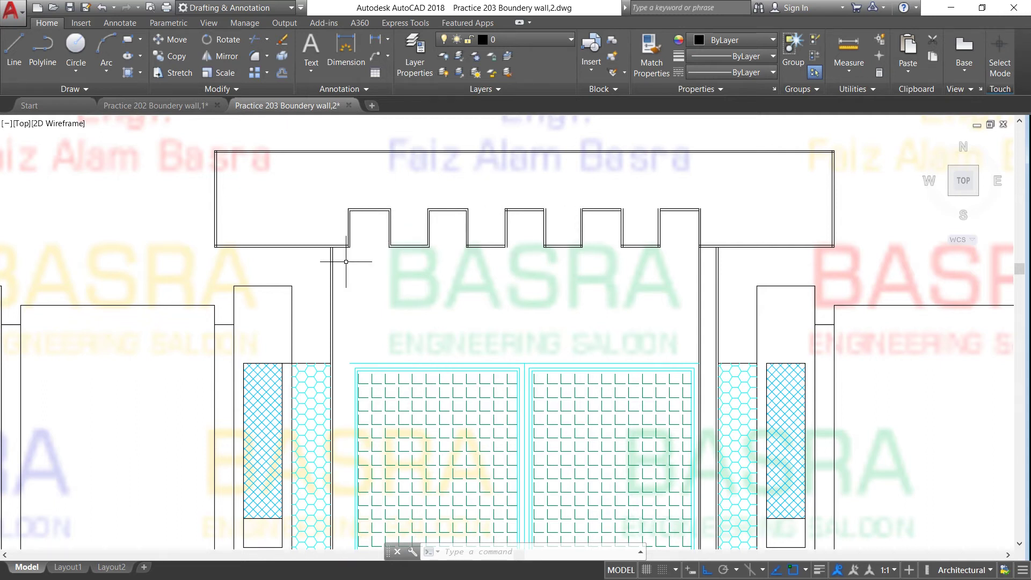
scroll(400, 194, "down", 2)
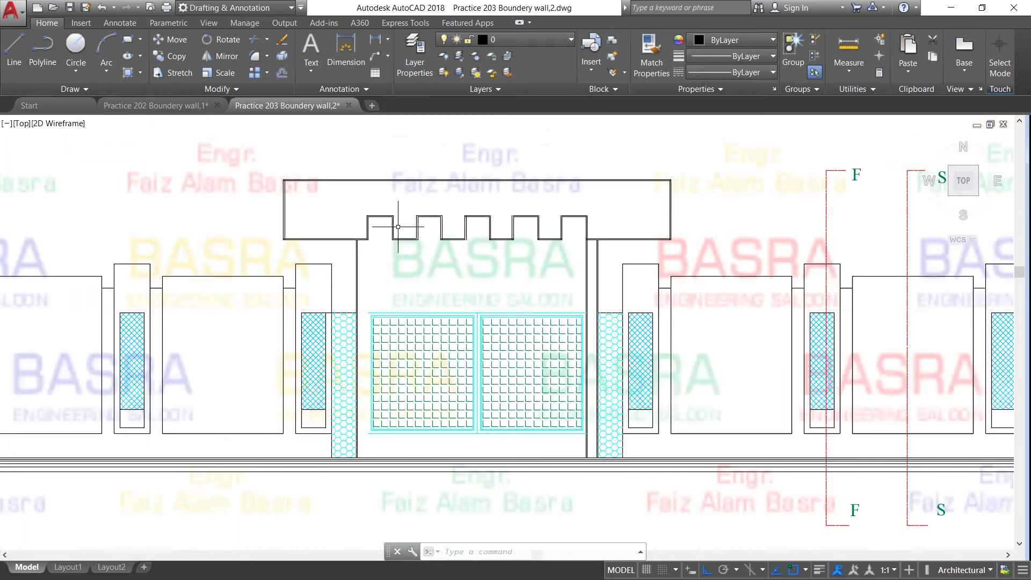
scroll(402, 269, "up", 1)
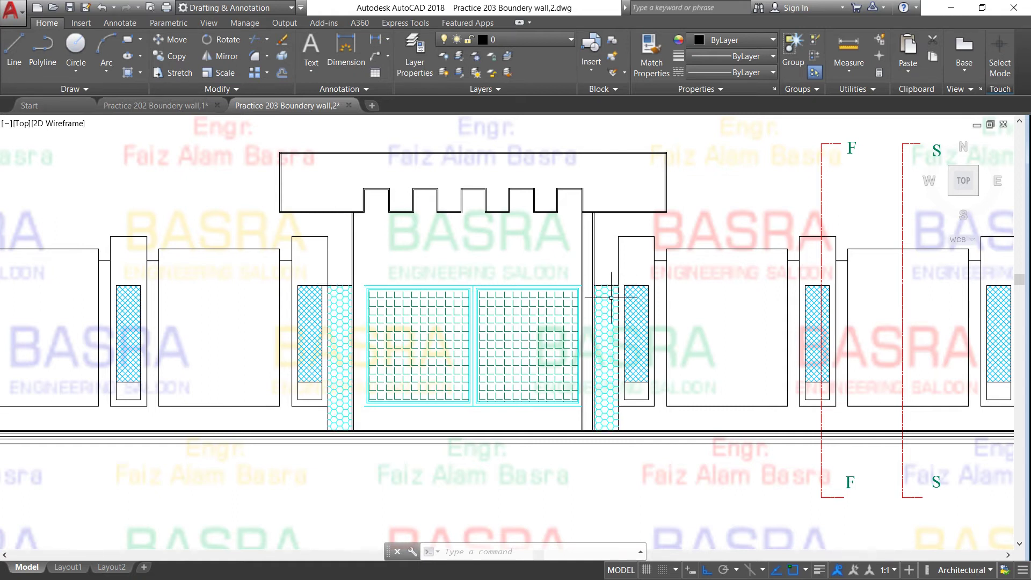
scroll(611, 297, "up", 2)
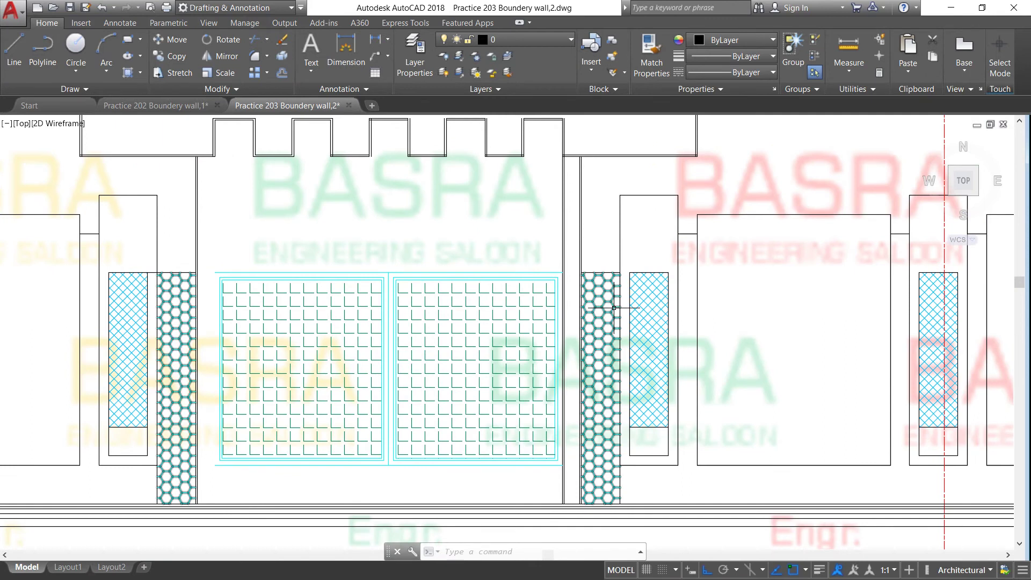
scroll(614, 308, "down", 2)
scroll(437, 361, "up", 2)
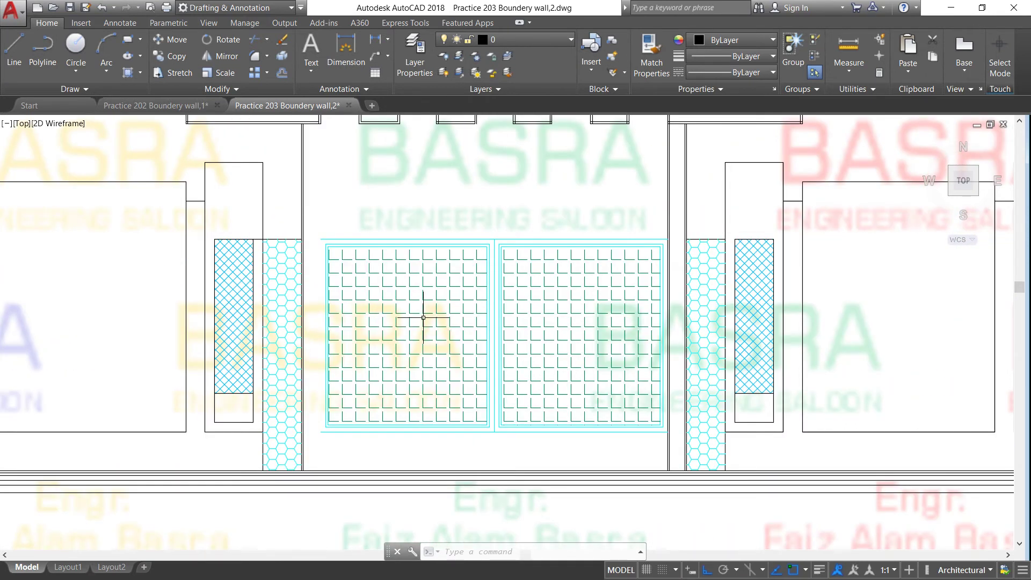
scroll(416, 321, "down", 2)
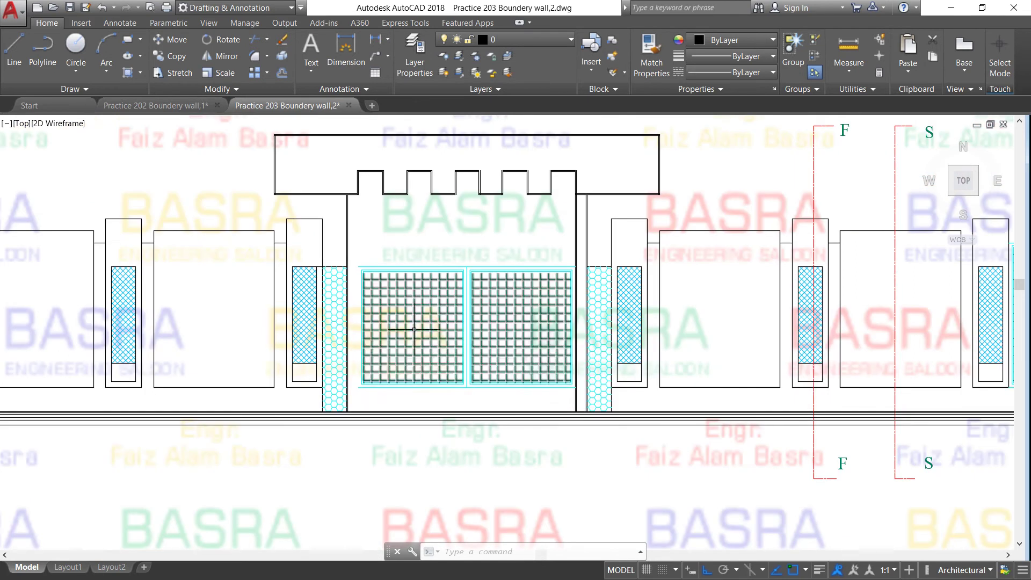
scroll(416, 328, "down", 2)
scroll(499, 322, "down", 2)
- Inspect the east and west side gates in the elevation and compare them with the door swings on the plan
scroll(725, 321, "up", 2)
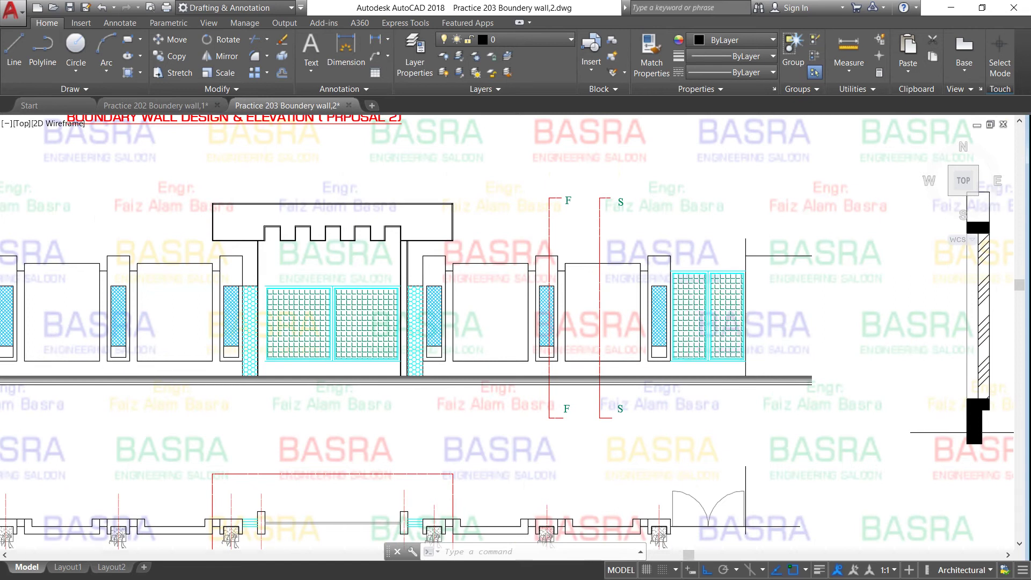
scroll(722, 321, "up", 2)
scroll(687, 320, "down", 2)
scroll(690, 320, "up", 2)
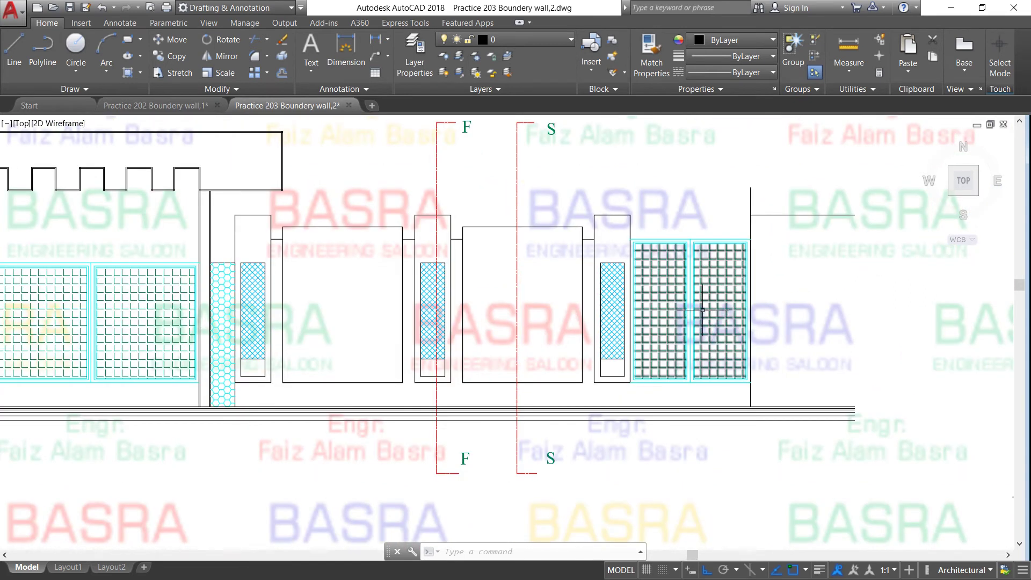
scroll(693, 317, "down", 3)
left_click(680, 417)
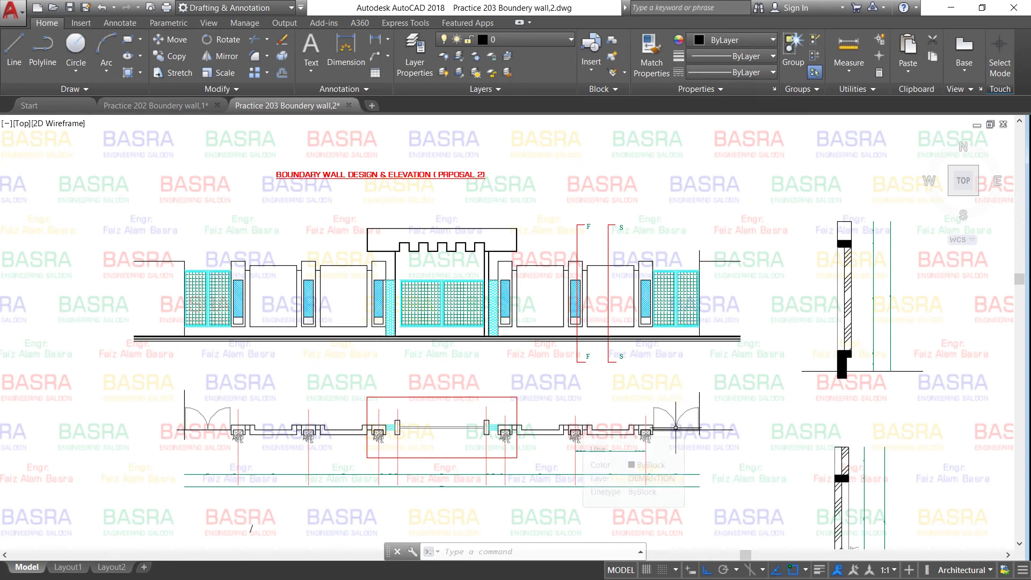
scroll(191, 438, "up", 2)
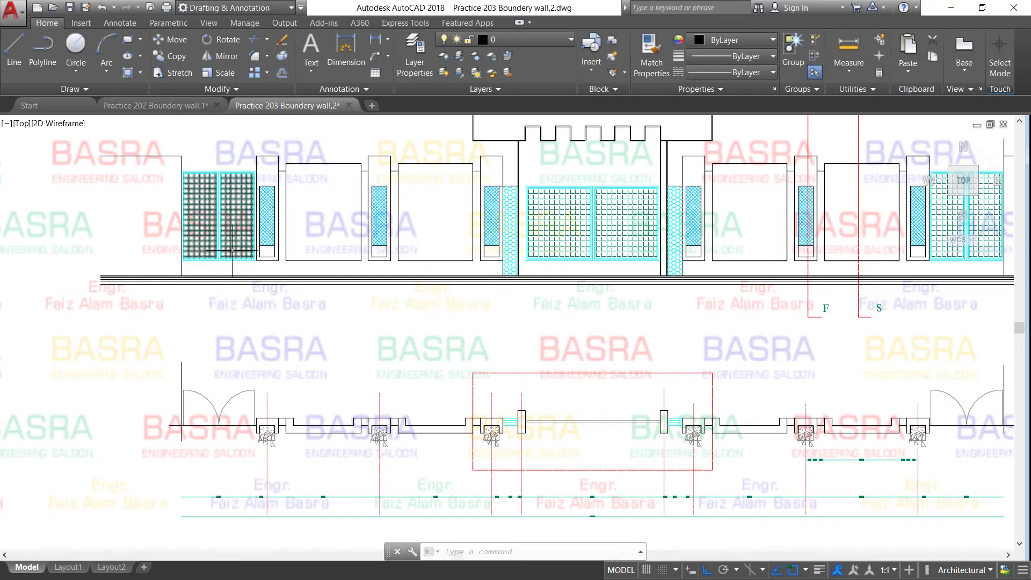
scroll(225, 201, "up", 2)
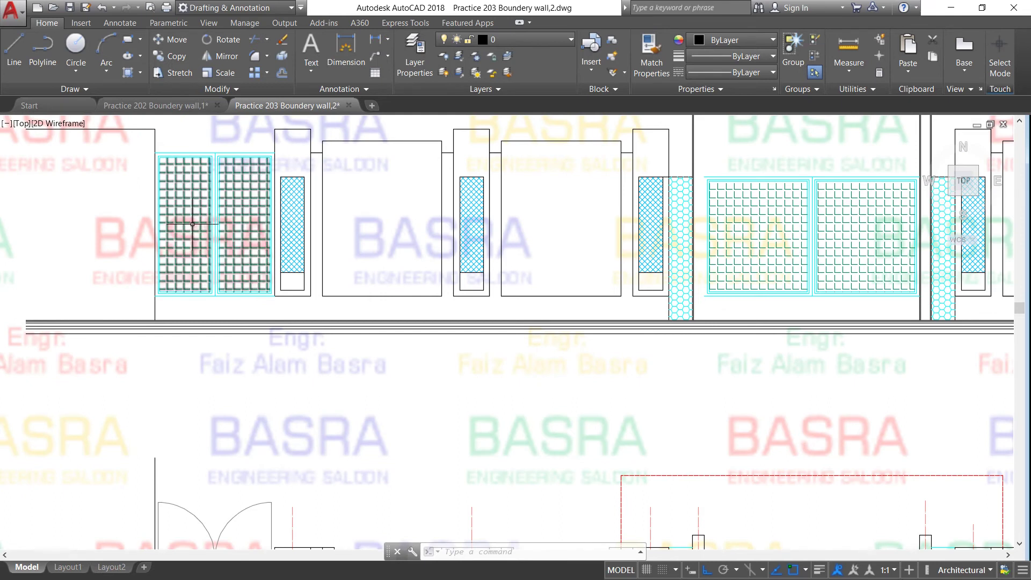
scroll(194, 224, "down", 2)
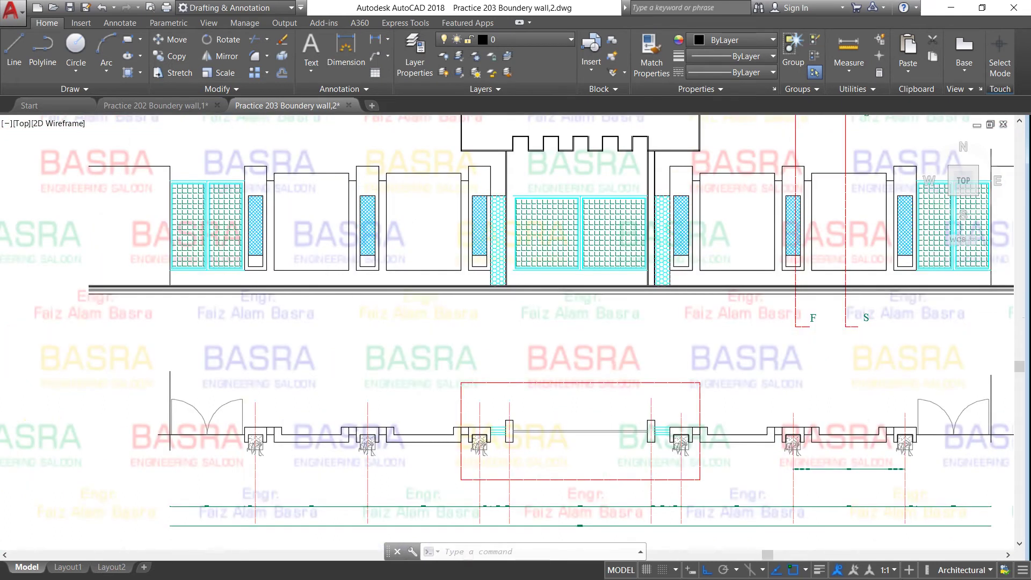
scroll(193, 227, "down", 2)
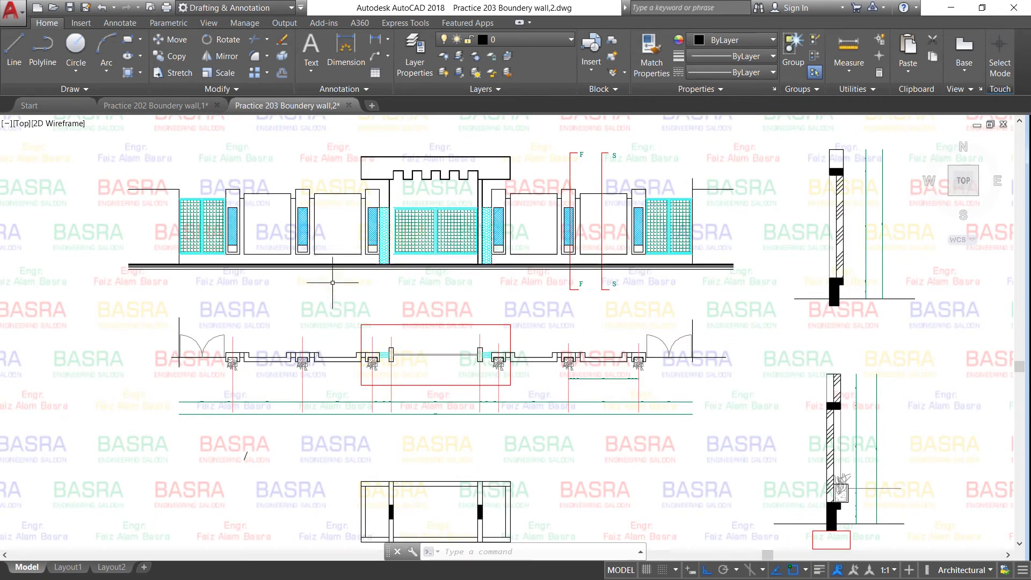
- Compare the wall plan with the elevation, checking the piers, wall panels and hatched strips between the main and west side gates
scroll(215, 353, "up", 2)
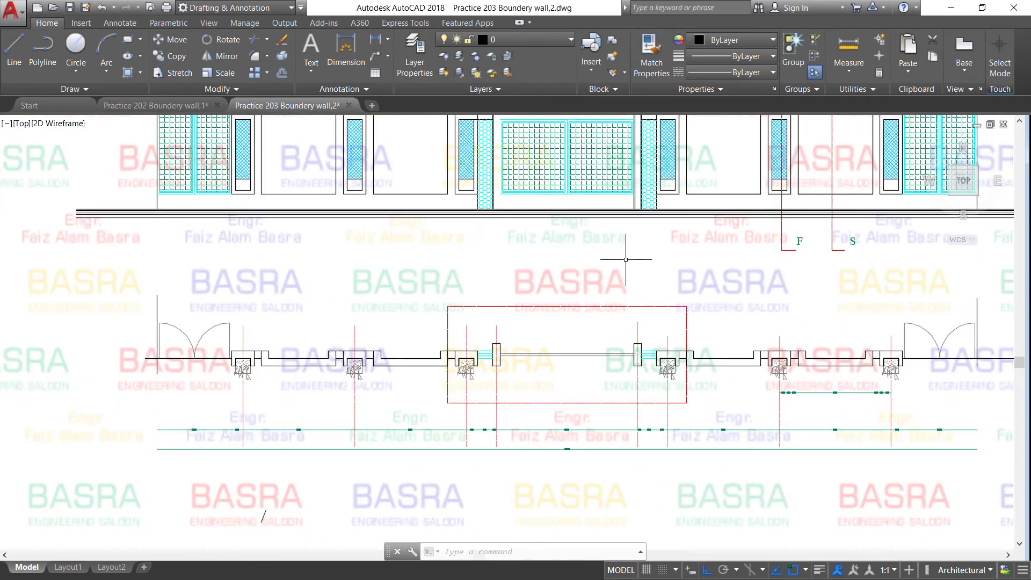
scroll(531, 344, "down", 2)
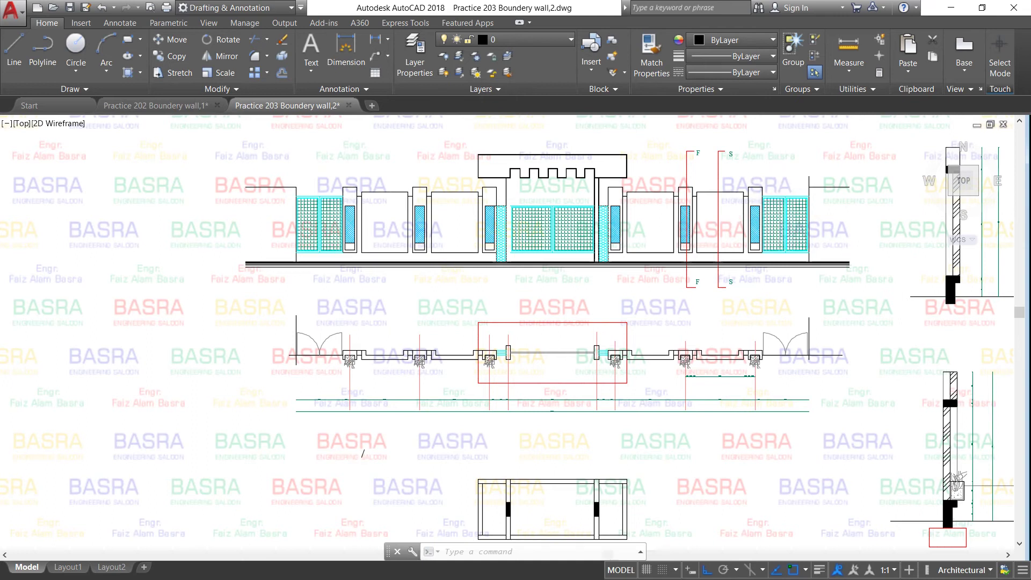
scroll(775, 186, "up", 2)
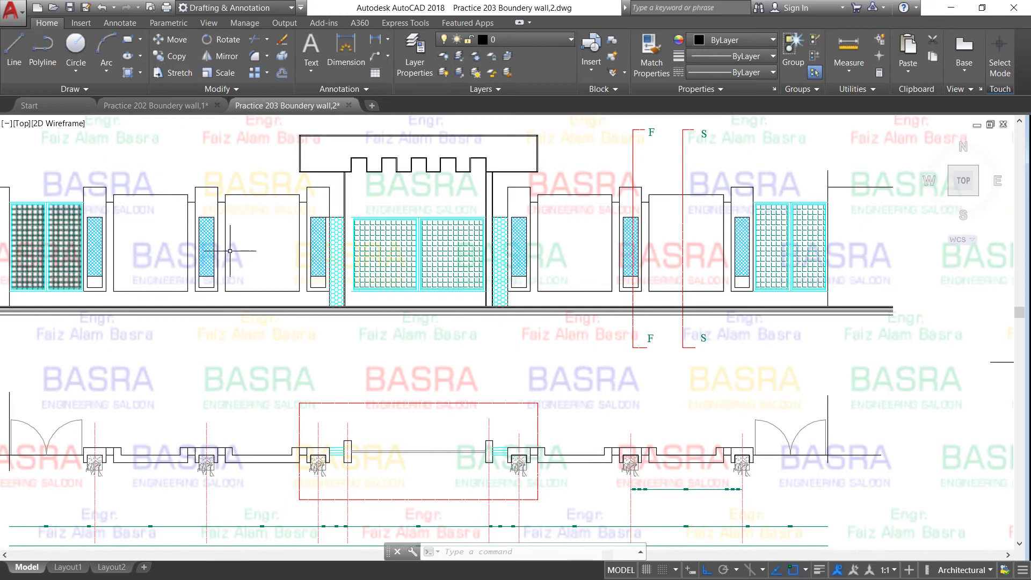
scroll(230, 251, "down", 2)
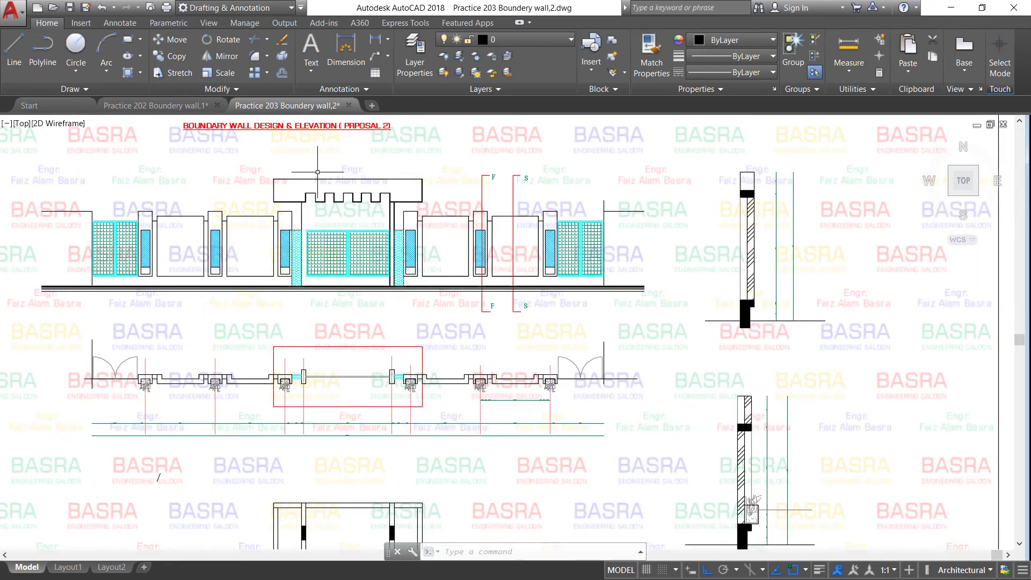
scroll(318, 180, "up", 2)
scroll(261, 275, "up", 3)
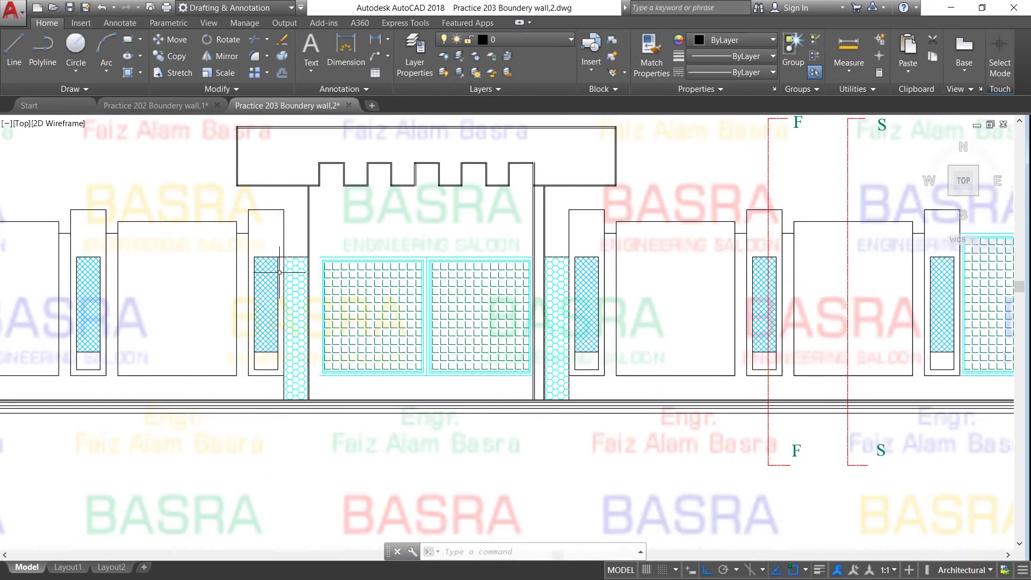
scroll(261, 273, "down", 7)
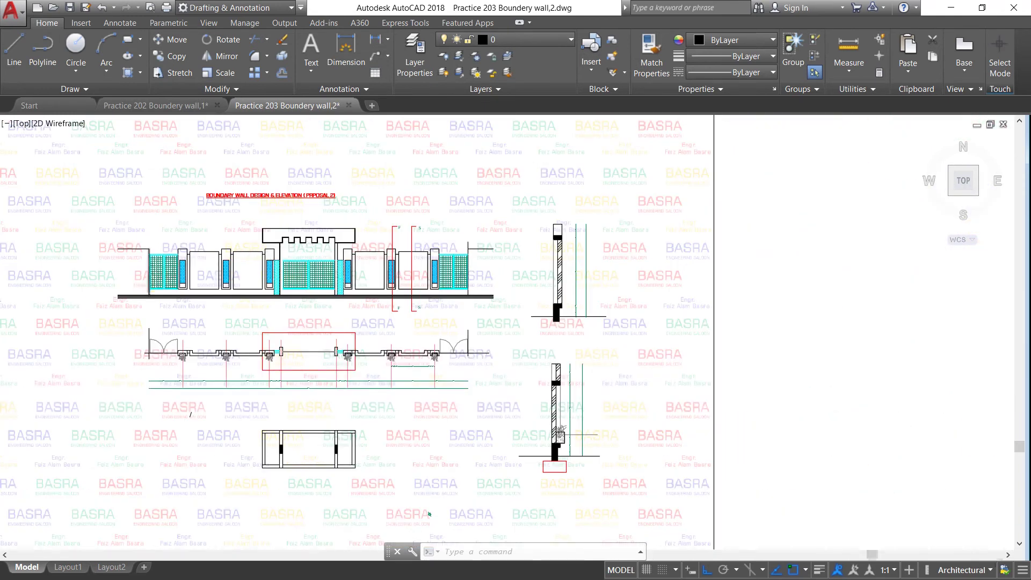
scroll(148, 292, "up", 2)
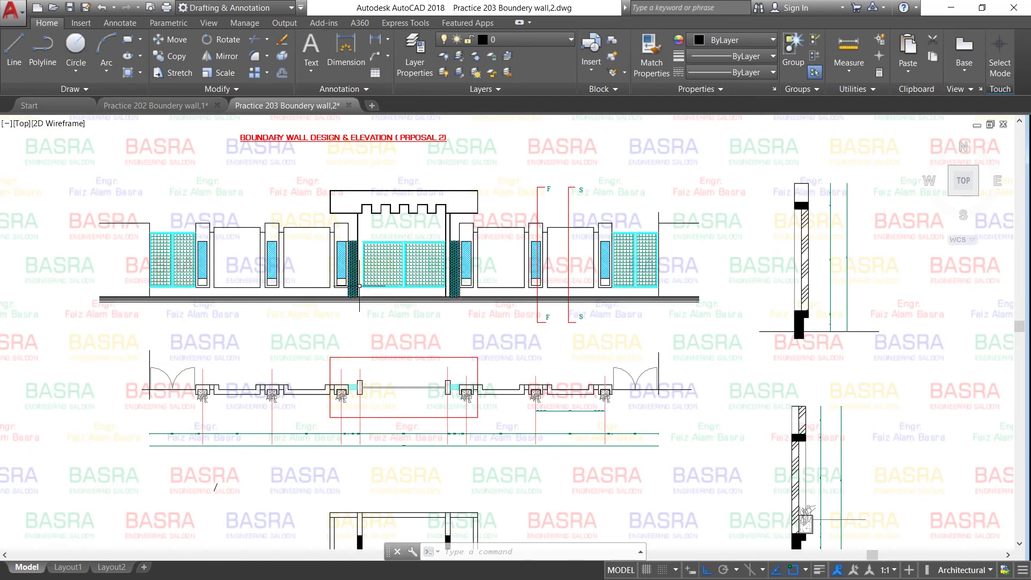
scroll(198, 256, "up", 2)
scroll(199, 255, "up", 2)
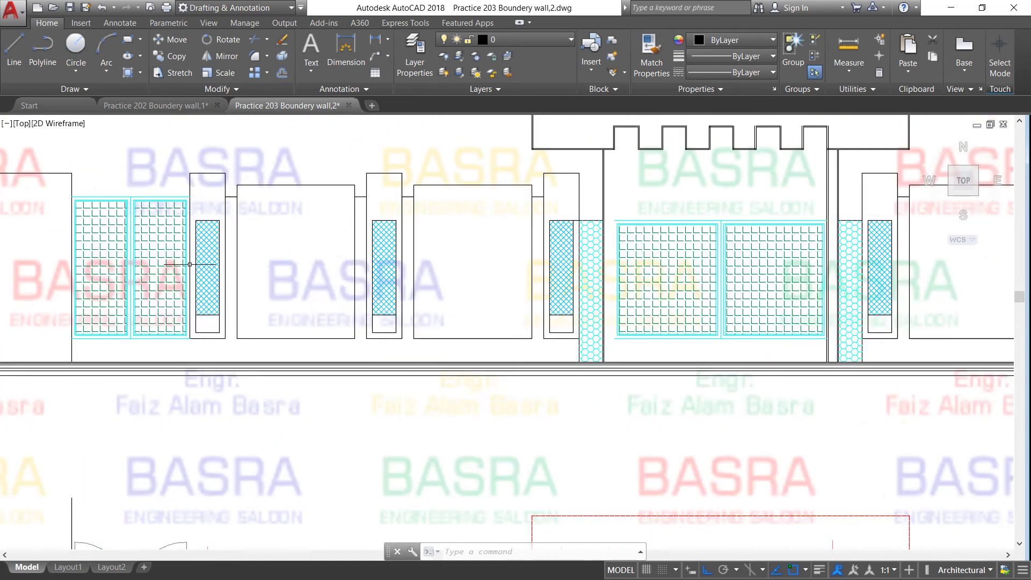
- Move the "BOUNDARY WALL DESIGN & ELEVATION ( PRPOSAL 2)" title straight down, closer to the gate canopy in the elevation
scroll(190, 264, "down", 2)
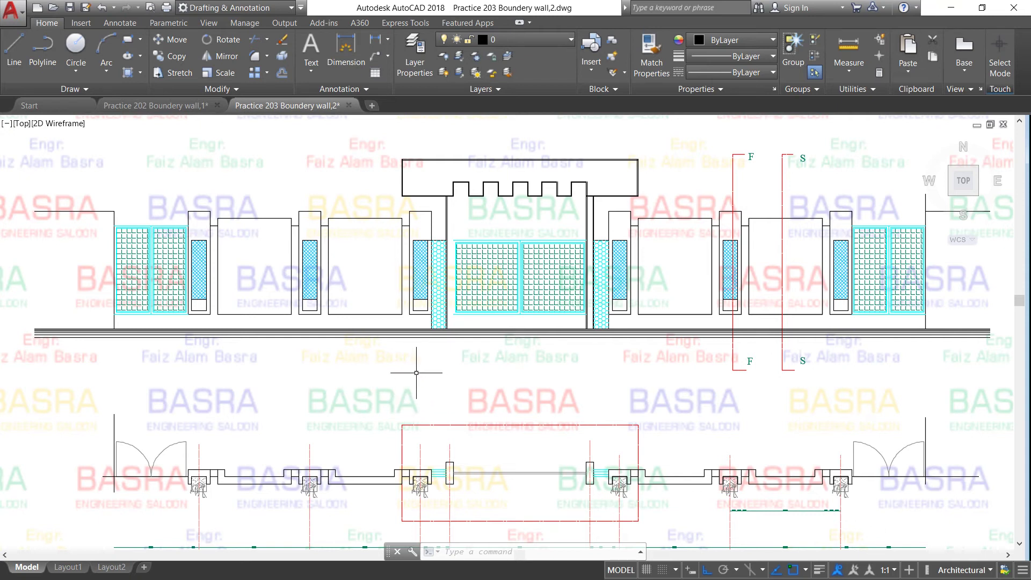
scroll(413, 372, "down", 2)
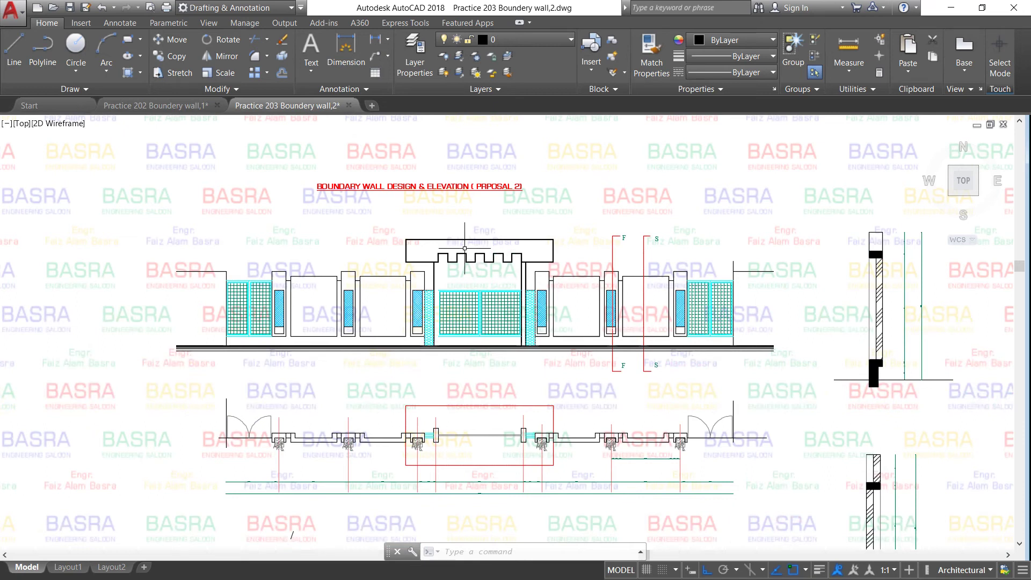
left_click(171, 39)
left_click(348, 180)
key("Return")
left_click(271, 155)
left_click(266, 184)
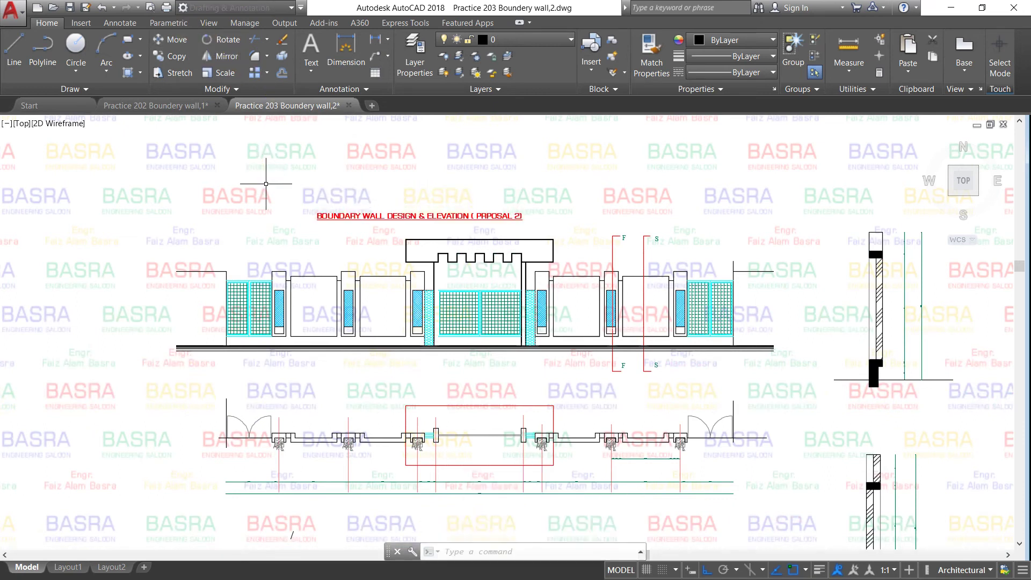
scroll(320, 256, "up", 2)
scroll(195, 198, "down", 2)
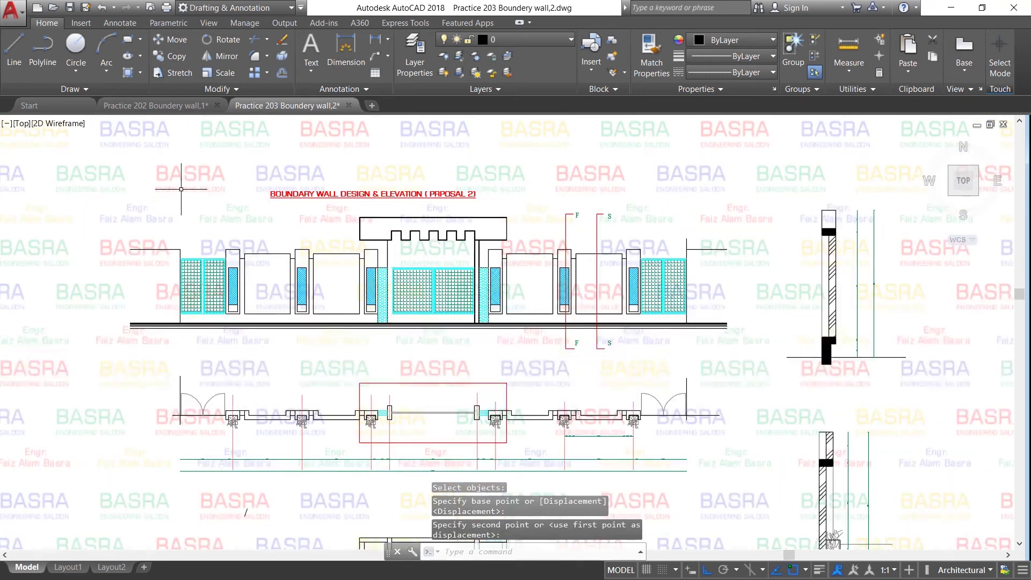
scroll(300, 283, "up", 2)
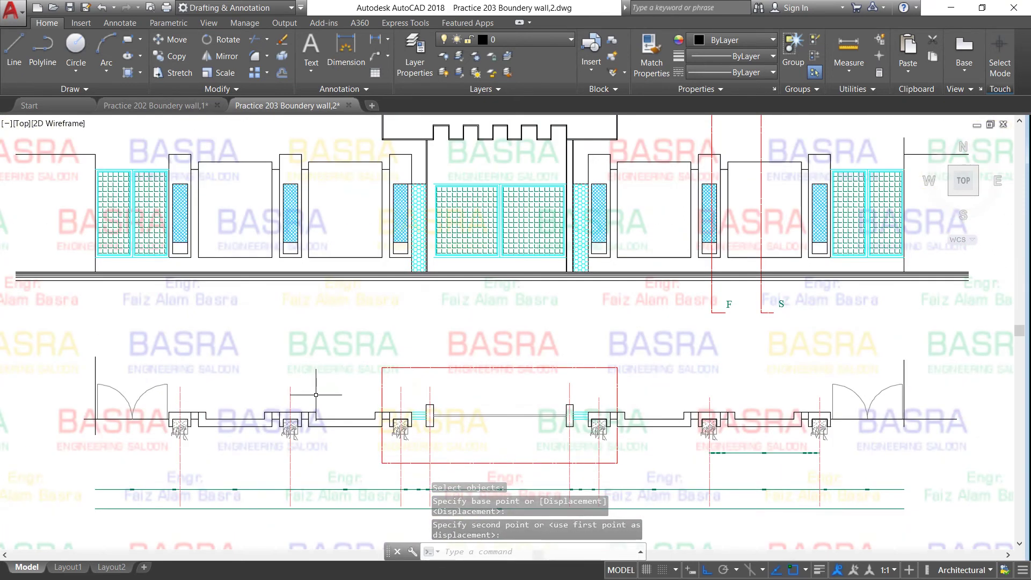
- Examine the boundary wall plan and the two horizontal dimension rows running beneath its piers, side gates and main gate
scroll(323, 357, "down", 4)
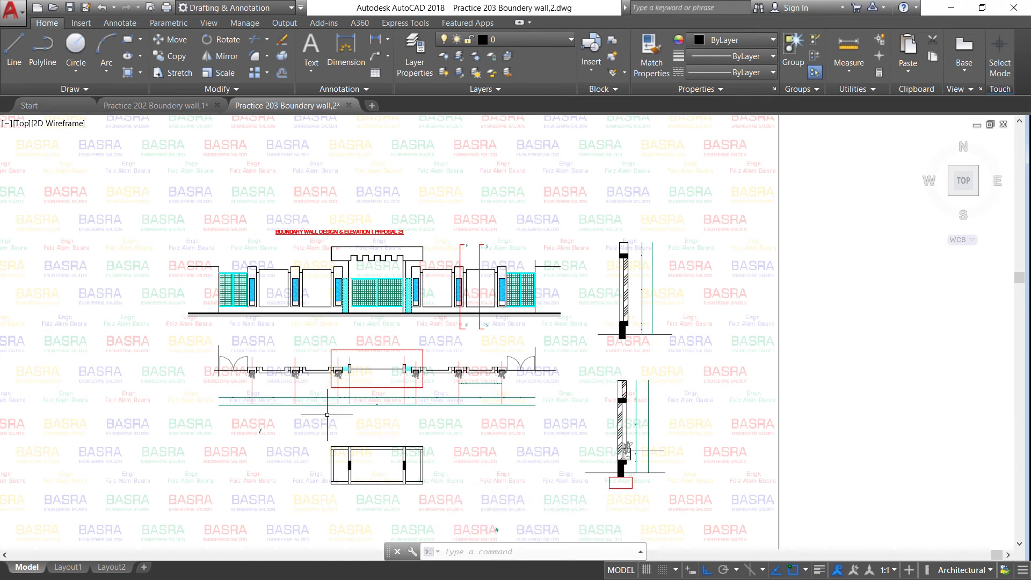
scroll(324, 414, "up", 4)
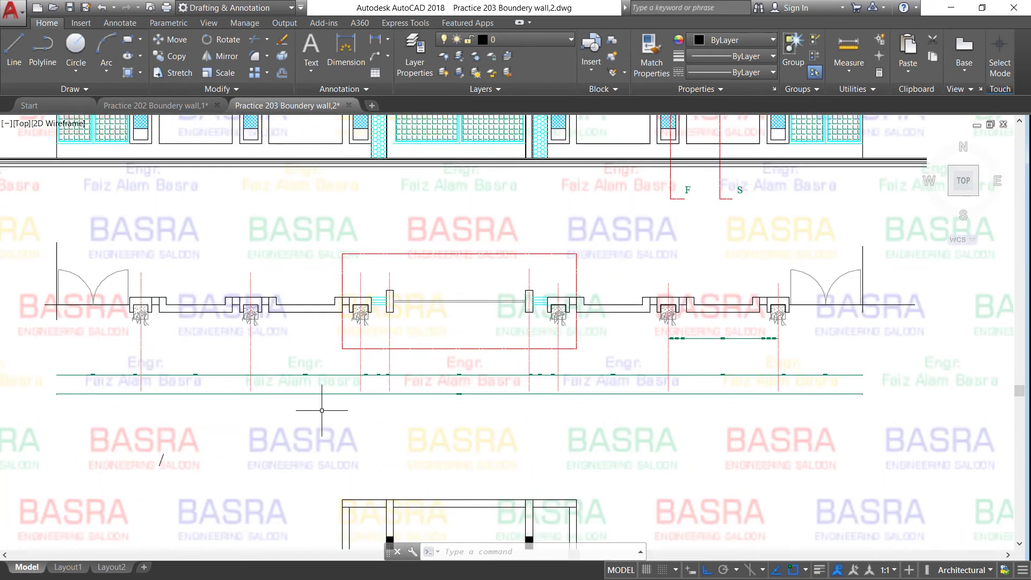
scroll(325, 401, "up", 2)
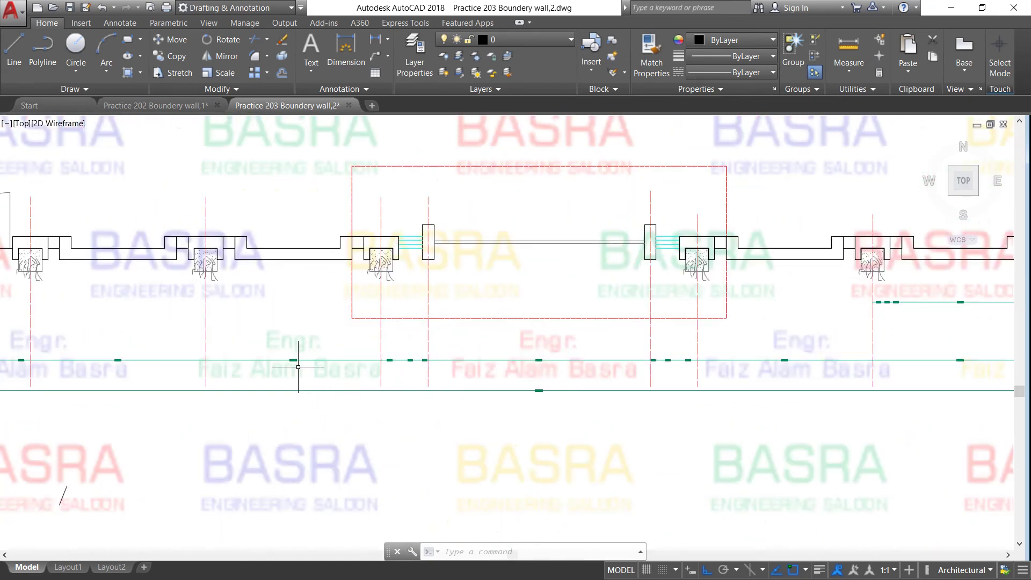
scroll(298, 367, "down", 3)
scroll(192, 359, "up", 3)
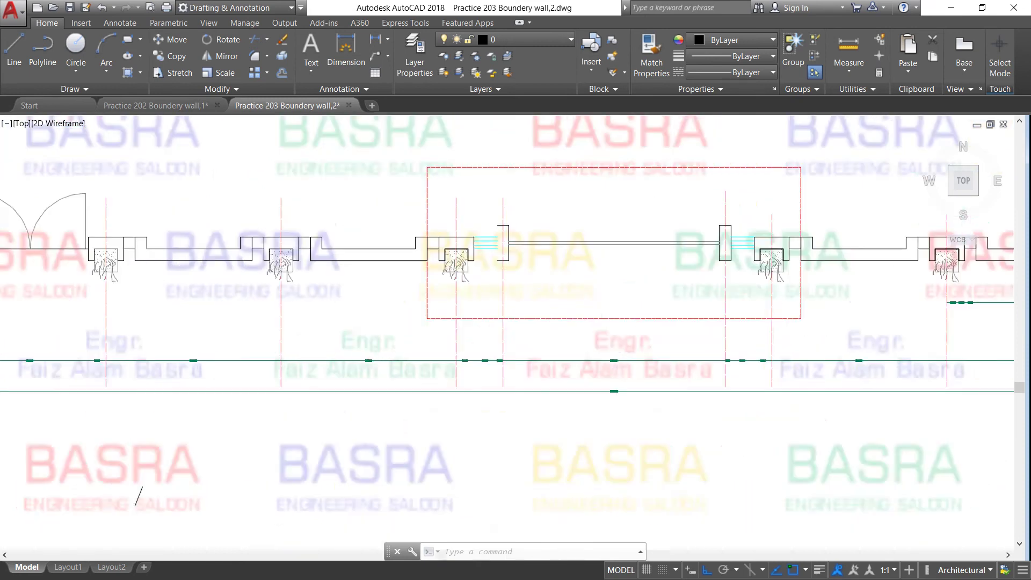
scroll(184, 350, "up", 4)
scroll(368, 360, "down", 4)
scroll(368, 359, "down", 4)
scroll(252, 368, "down", 2)
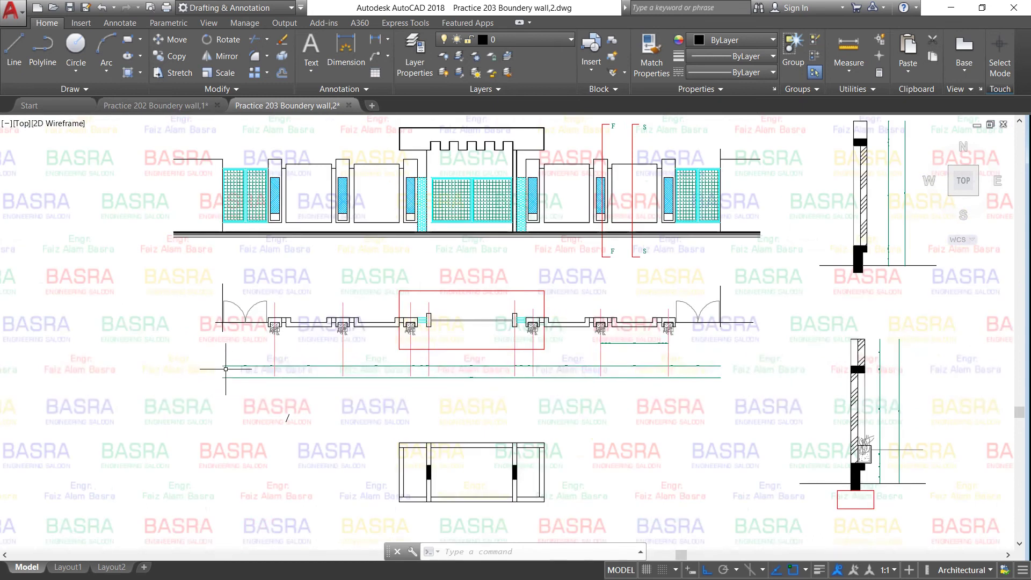
- Put the pier-spacing dimension between the two westernmost piers of the plan on the CANTE layer
scroll(354, 368, "up", 2)
scroll(296, 370, "up", 4)
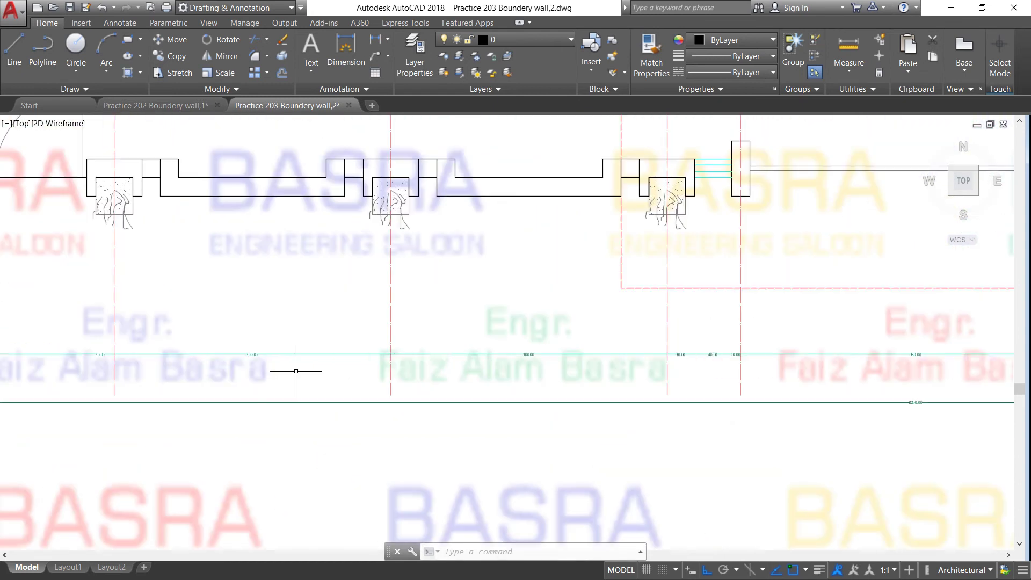
scroll(299, 362, "up", 2)
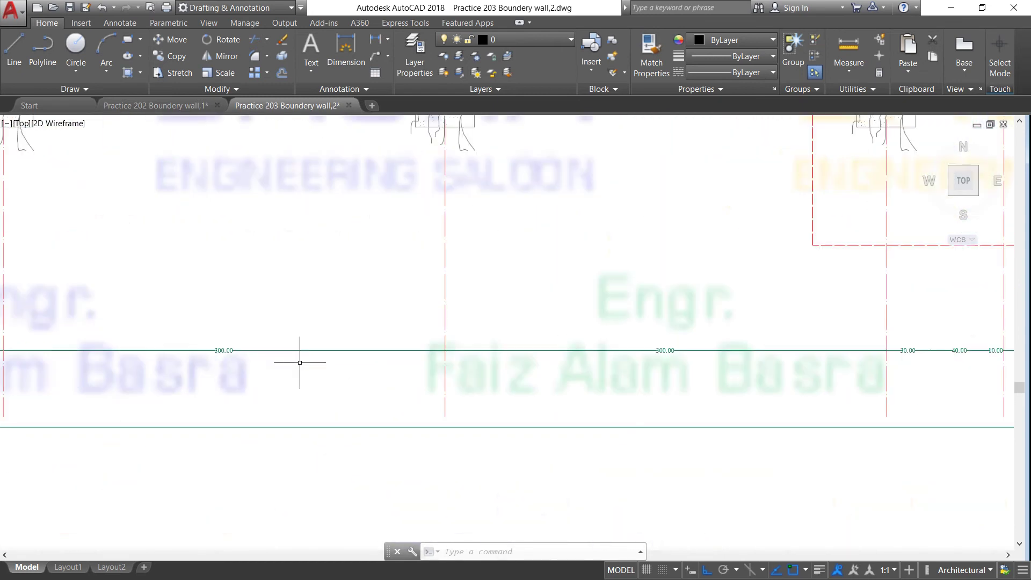
left_click(295, 350)
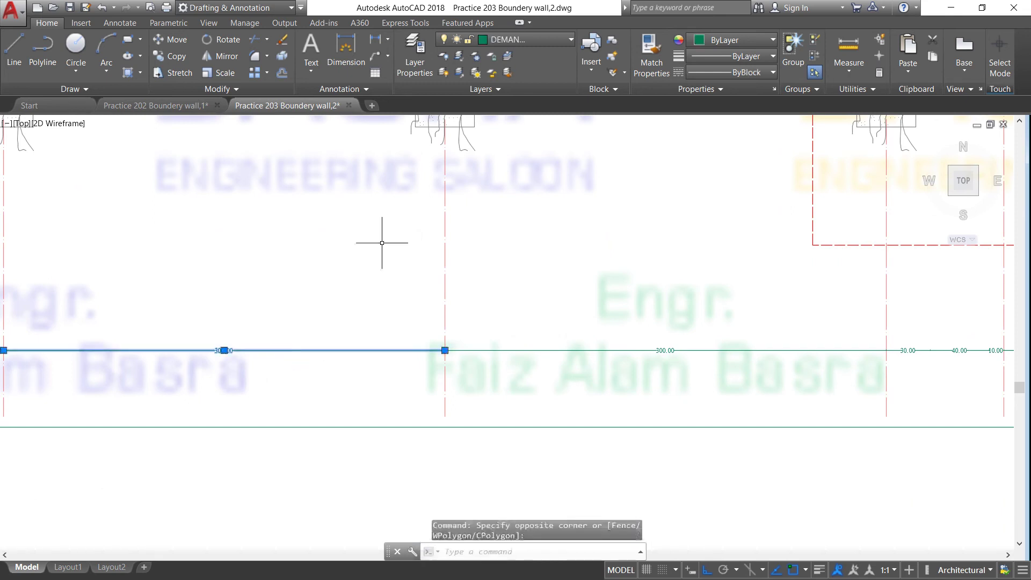
left_click(569, 39)
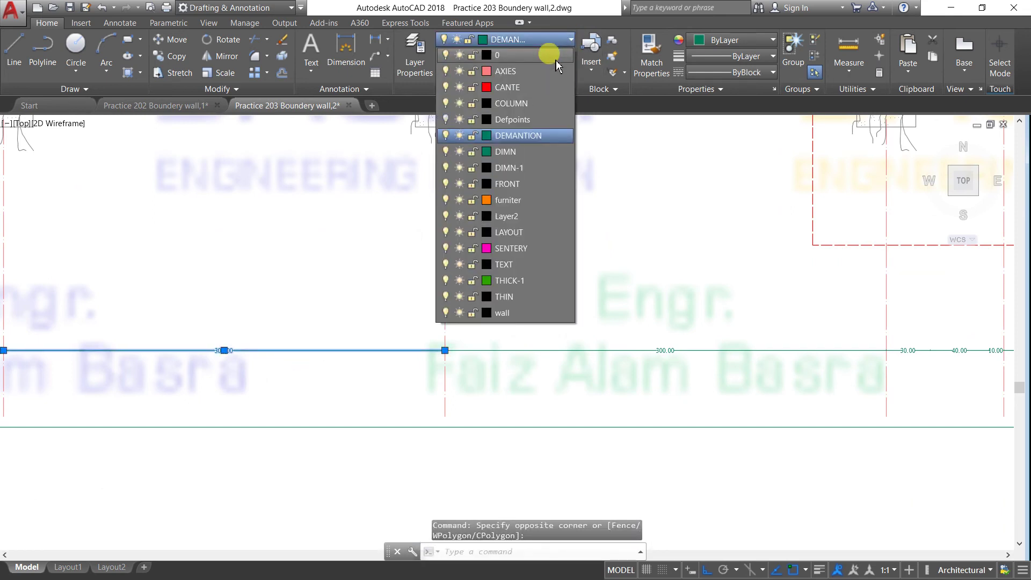
left_click(505, 87)
key("Escape")
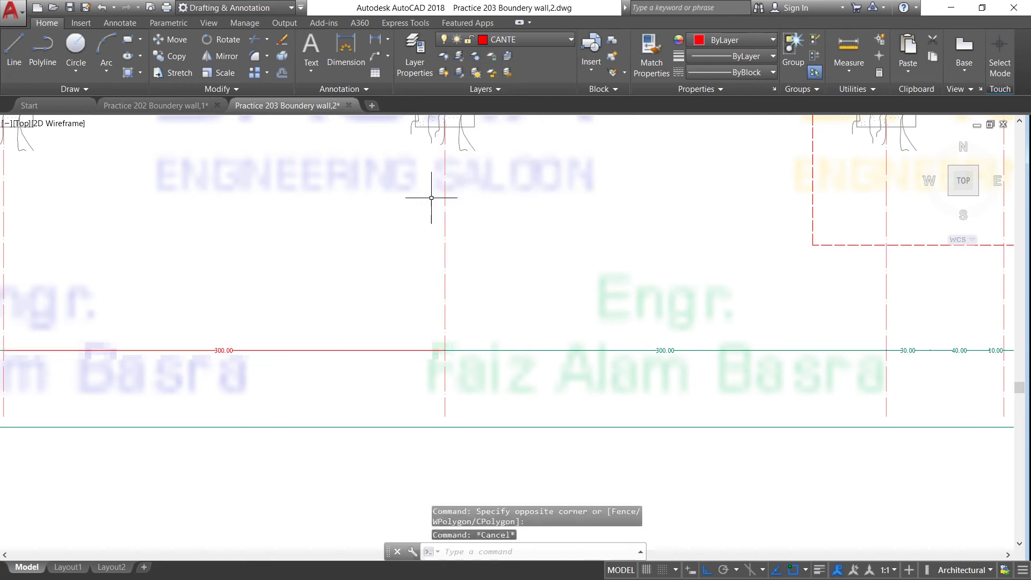
scroll(408, 215, "down", 5)
scroll(368, 231, "up", 2)
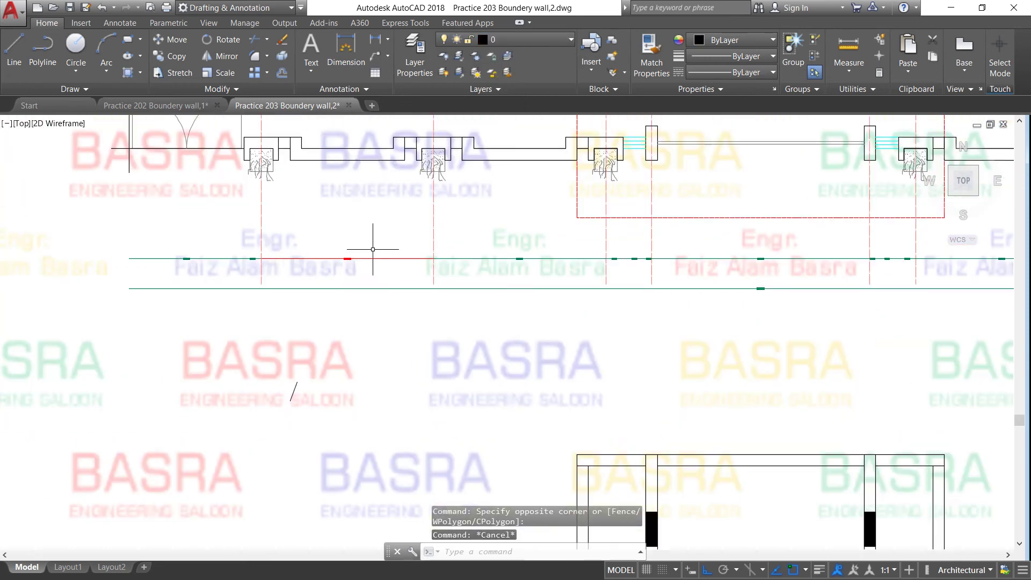
scroll(349, 244, "up", 2)
left_click(377, 259)
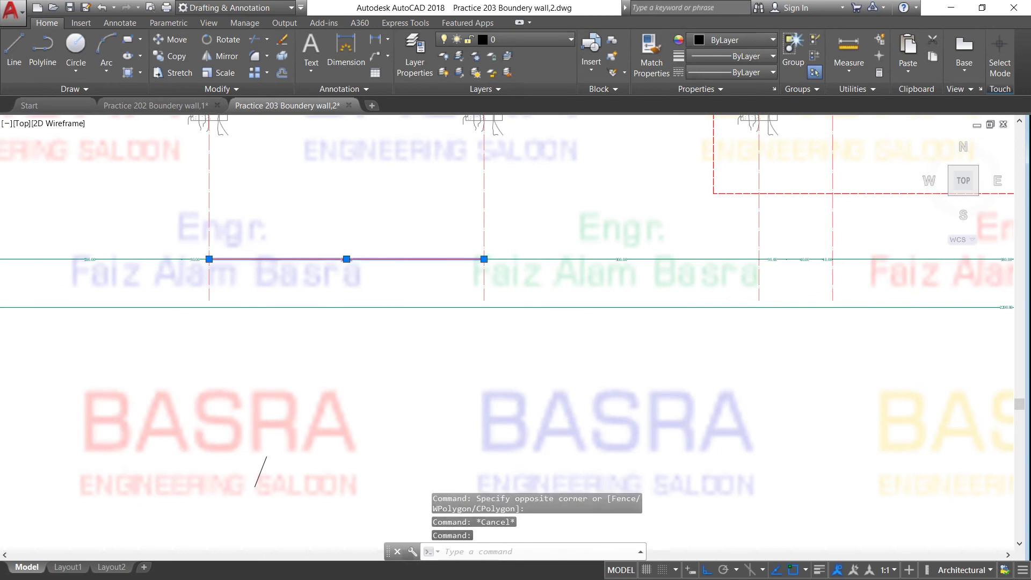
double_click(377, 259)
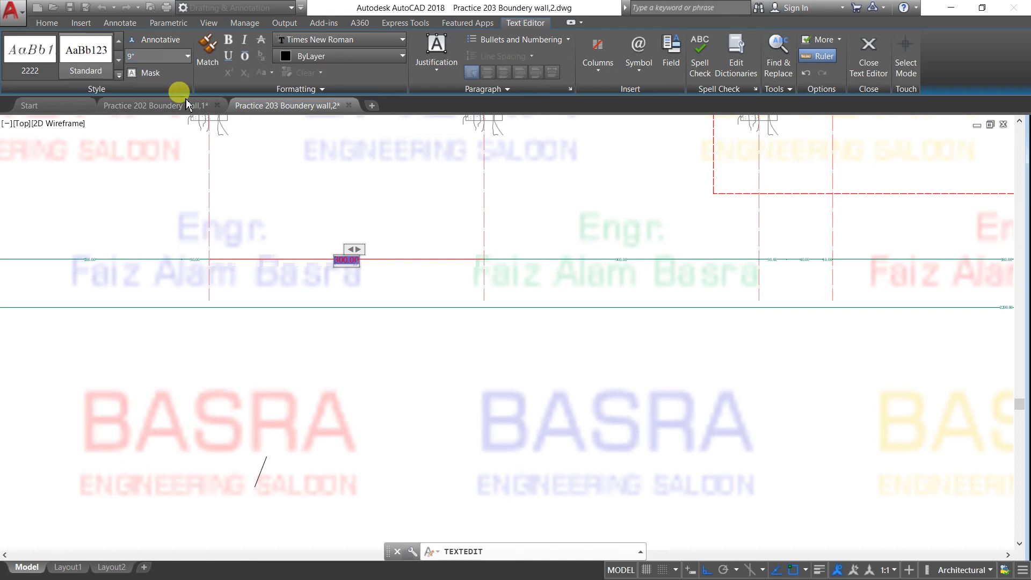
left_click(264, 191)
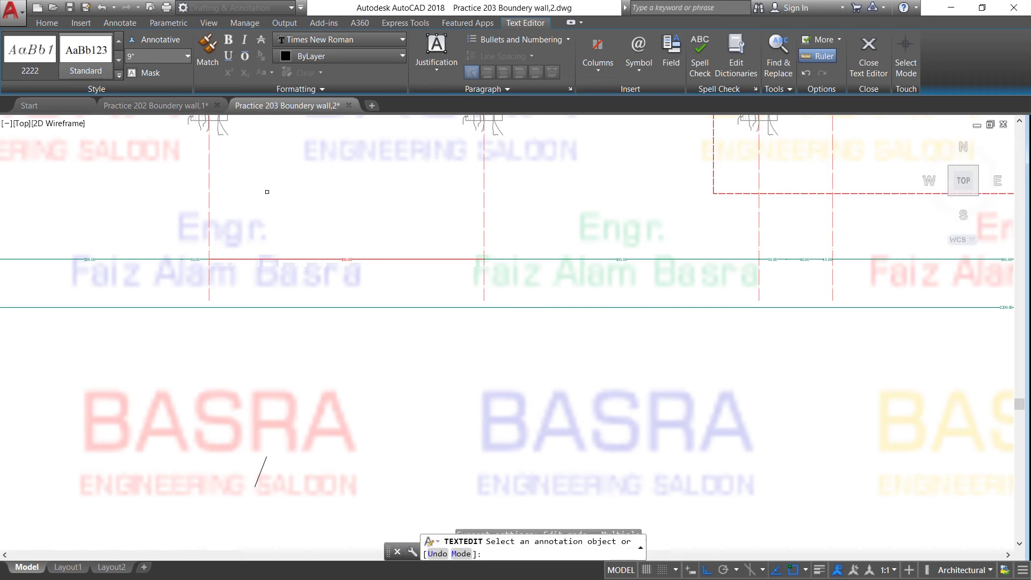
right_click(259, 195)
left_click(284, 201)
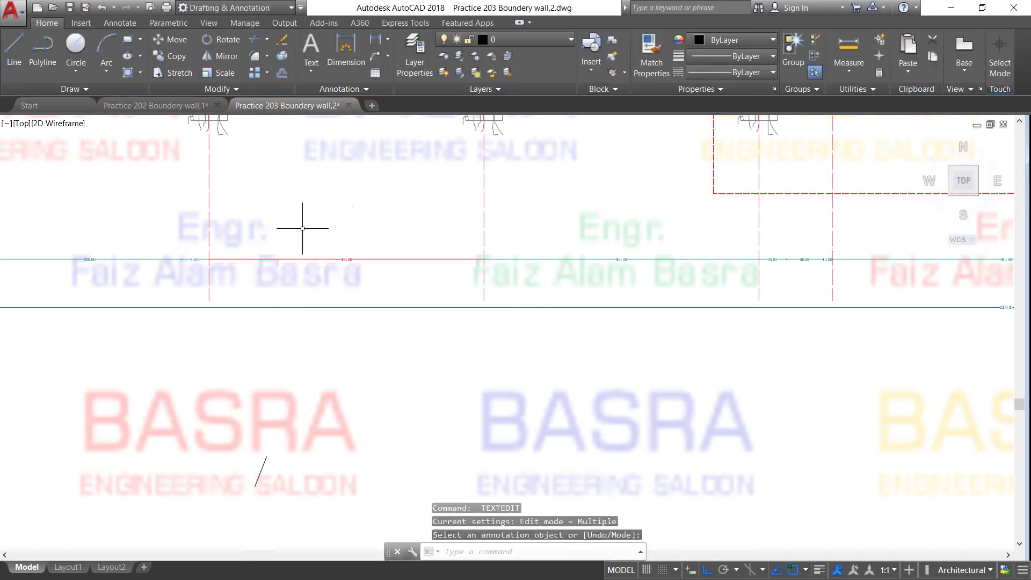
- Review the dimension row below the plan from the west gate eastward, and the short detail row between the two easternmost piers
scroll(320, 275, "down", 2)
scroll(293, 270, "down", 2)
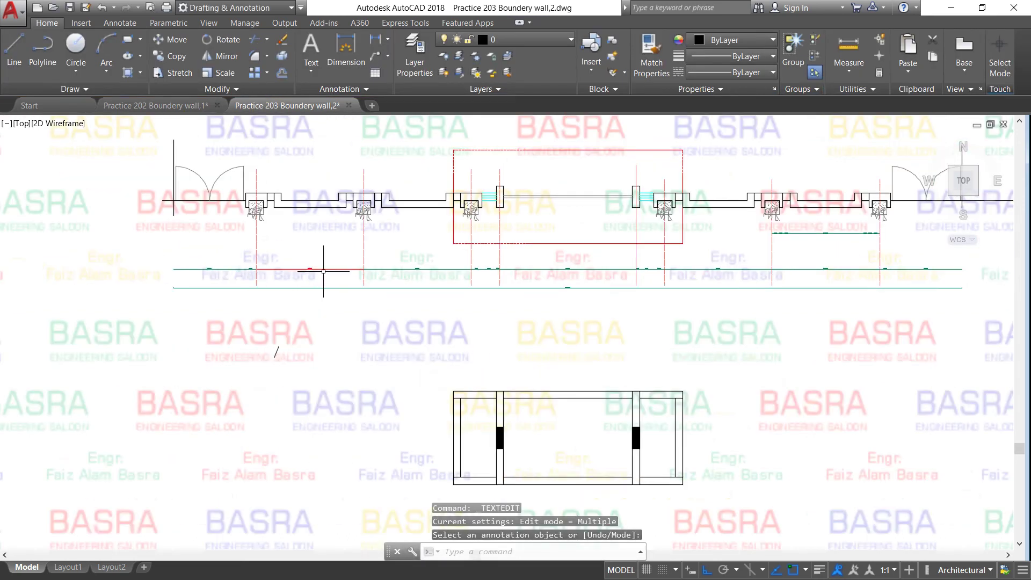
scroll(322, 270, "up", 2)
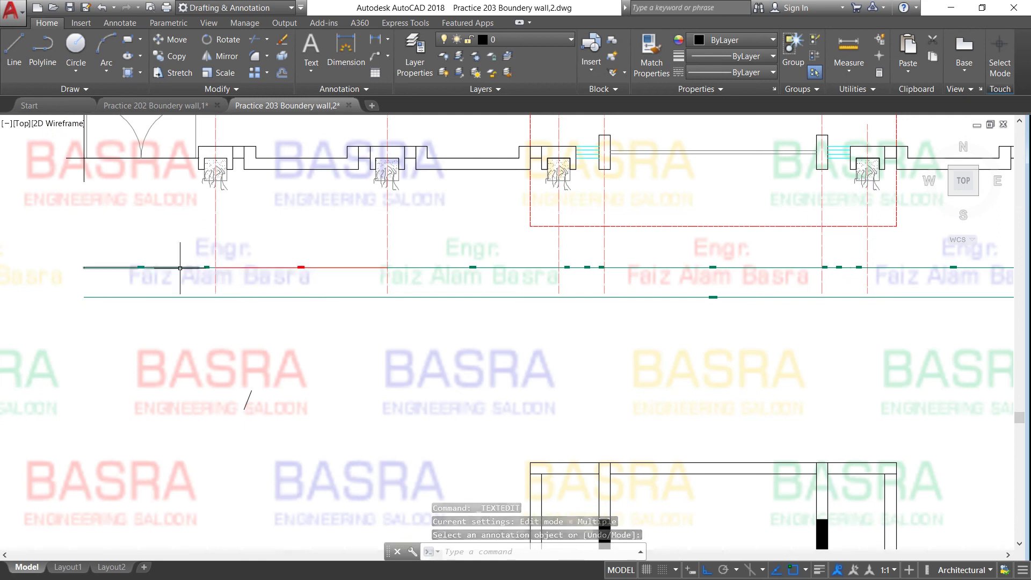
scroll(180, 267, "up", 2)
scroll(158, 269, "down", 2)
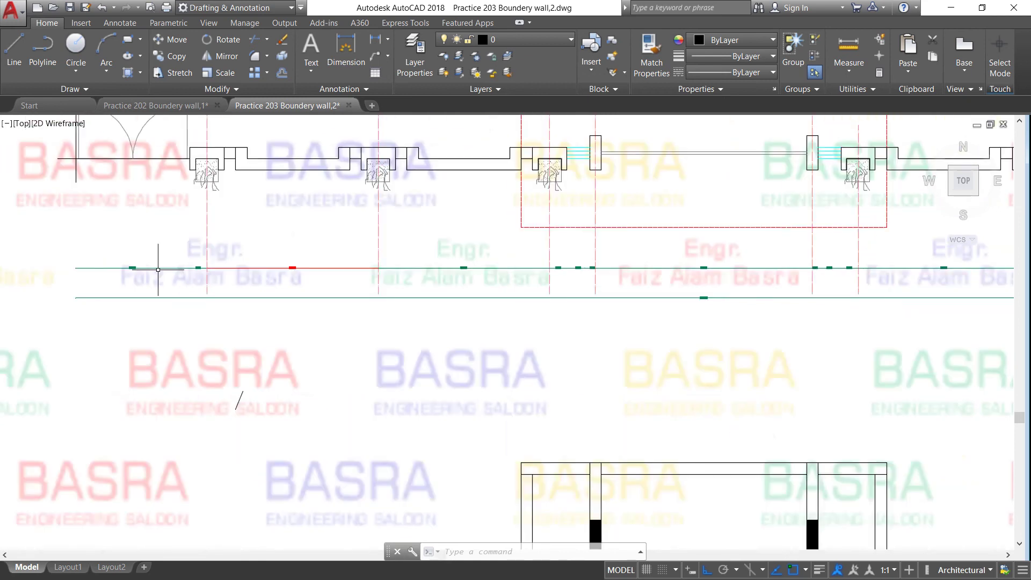
scroll(157, 267, "down", 2)
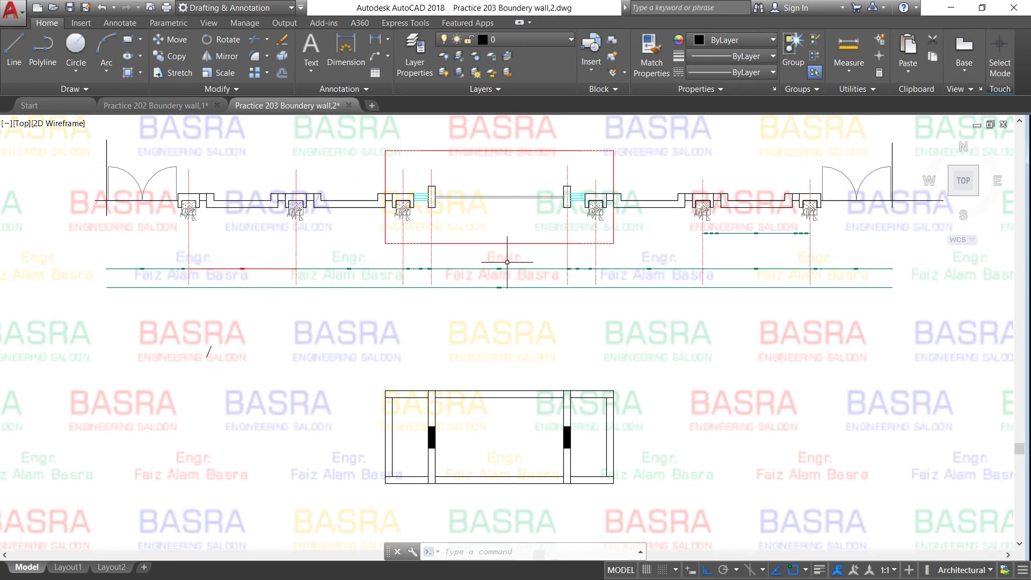
scroll(872, 265, "up", 5)
scroll(693, 183, "up", 4)
scroll(694, 236, "down", 2)
scroll(465, 191, "up", 3)
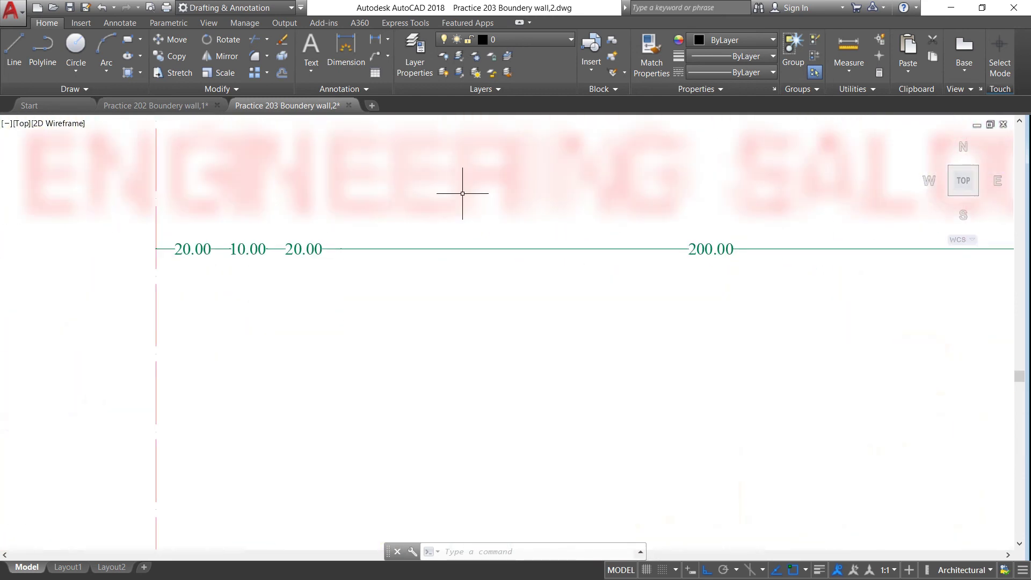
scroll(467, 191, "down", 2)
scroll(511, 193, "down", 6)
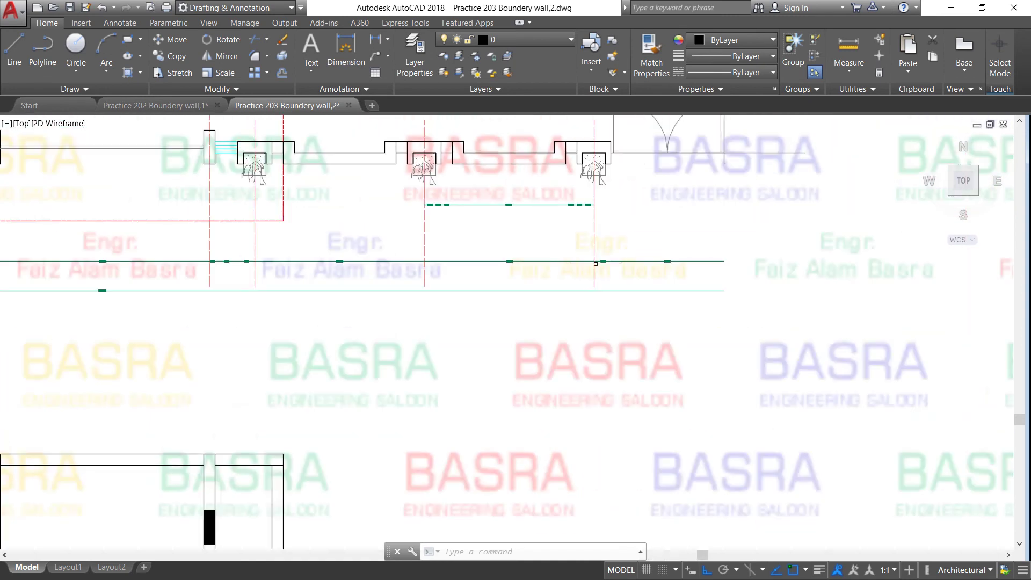
- Read the dimensions at the easternmost pier and east side gate, and recheck the pier and panel detail dimensions beside them
scroll(639, 261, "up", 6)
scroll(645, 258, "down", 5)
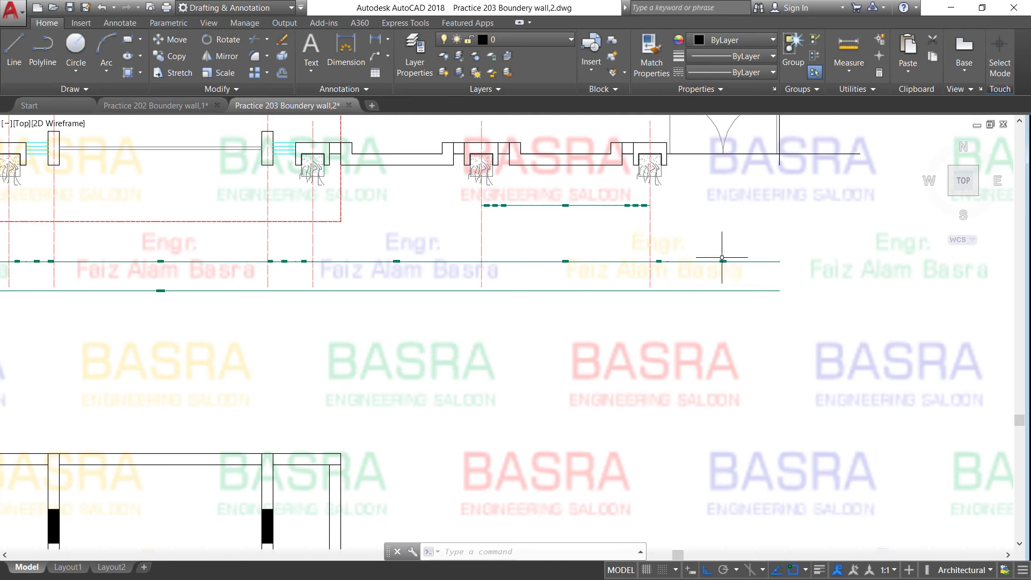
scroll(646, 266, "up", 5)
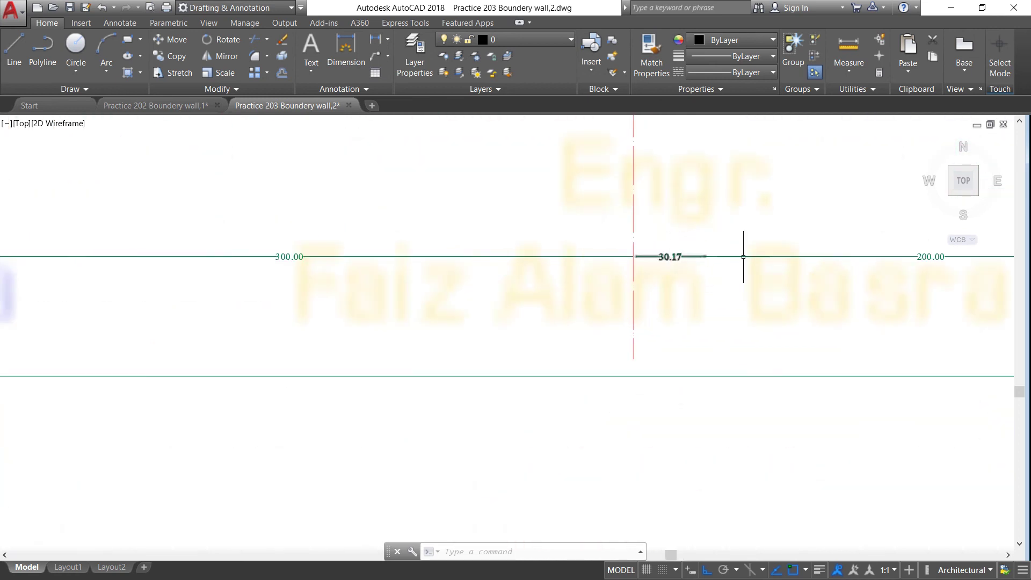
scroll(752, 257, "down", 4)
scroll(484, 255, "down", 3)
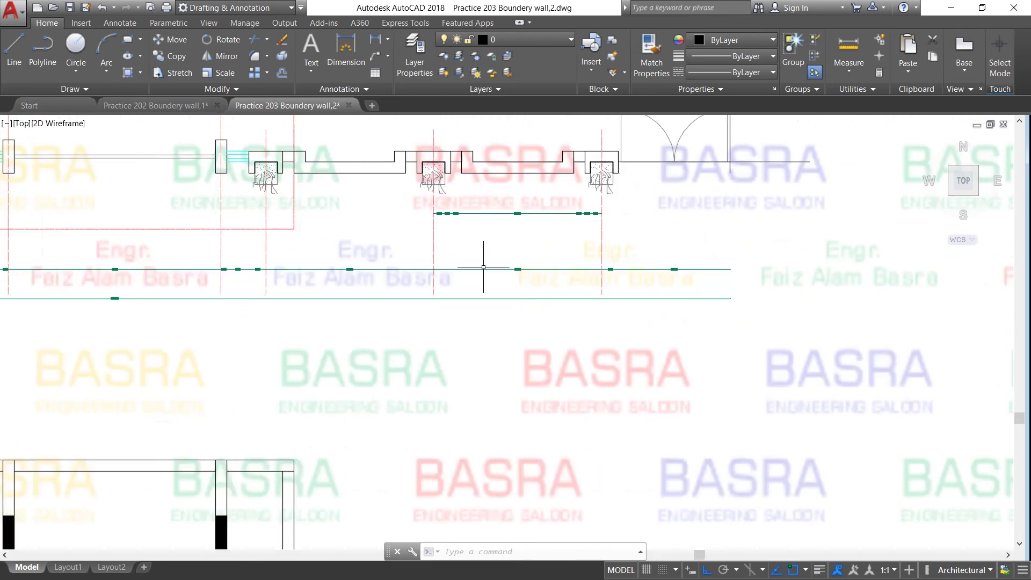
scroll(442, 267, "up", 3)
scroll(459, 159, "up", 6)
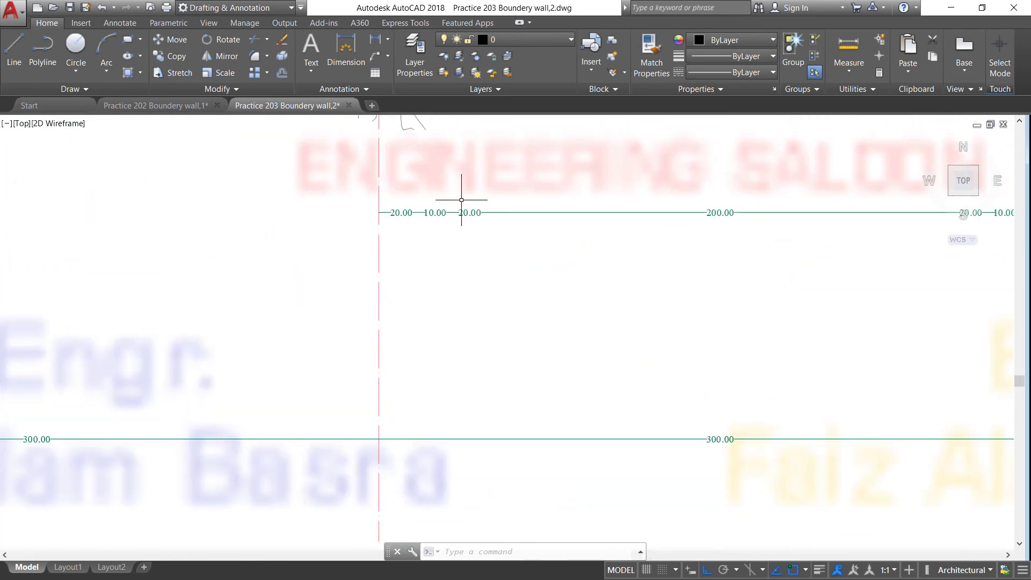
scroll(452, 202, "up", 2)
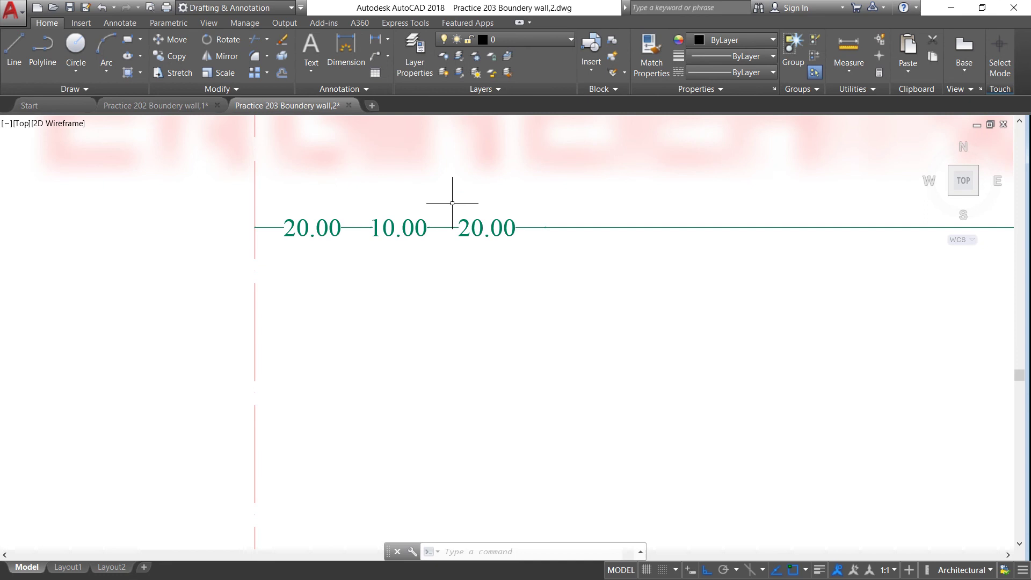
scroll(453, 202, "down", 7)
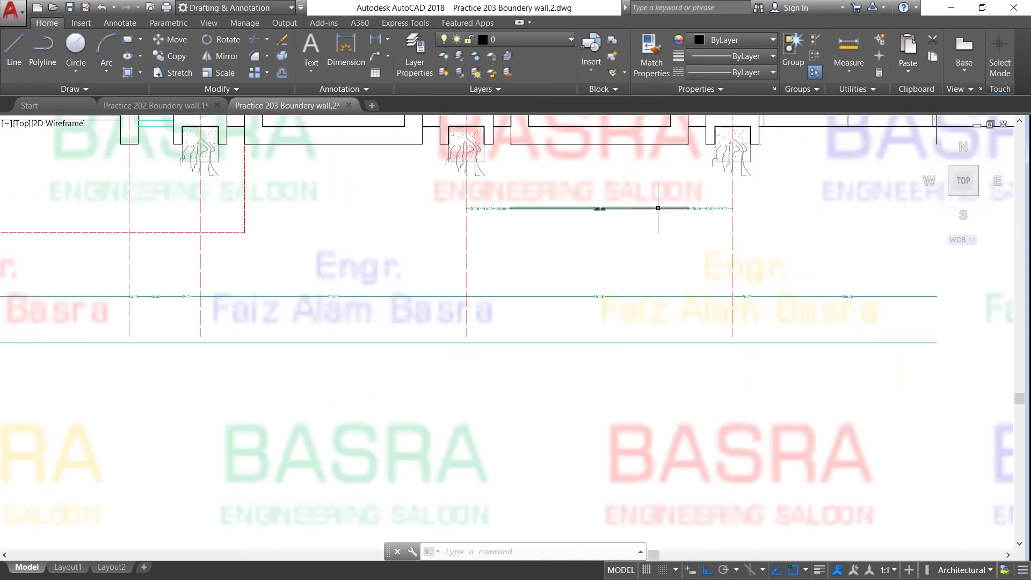
scroll(342, 289, "up", 8)
scroll(482, 287, "down", 6)
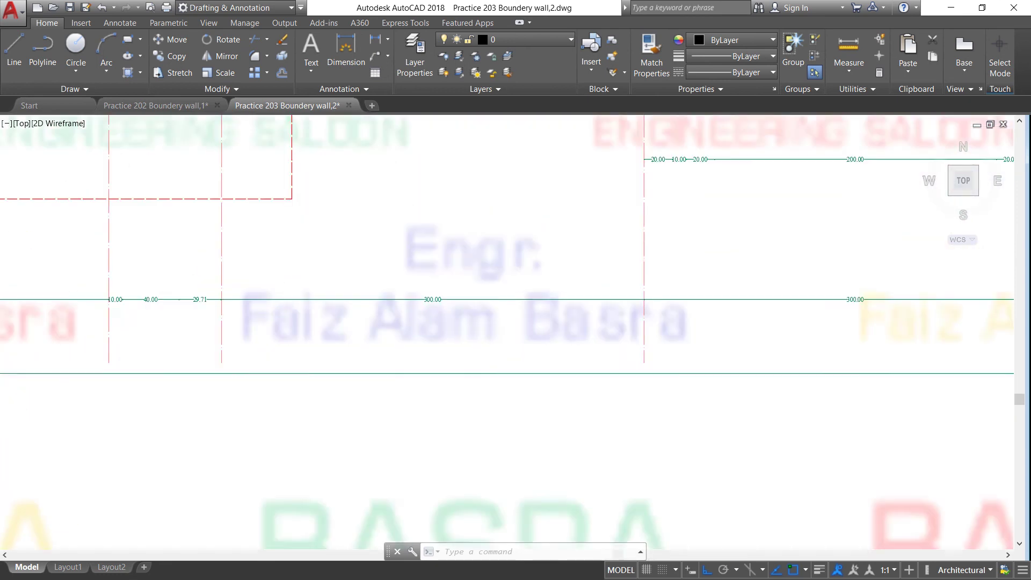
- Read the main gate opening's dimension and the small dimensions between its columns and the adjacent piers on the plan
scroll(573, 285, "down", 6)
scroll(397, 290, "up", 6)
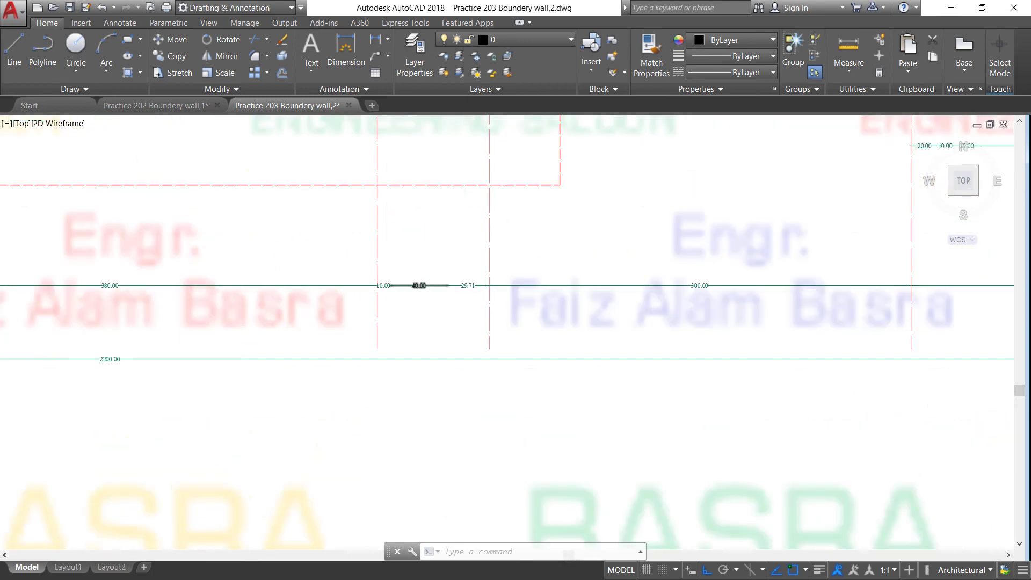
scroll(408, 285, "up", 2)
scroll(417, 296, "down", 2)
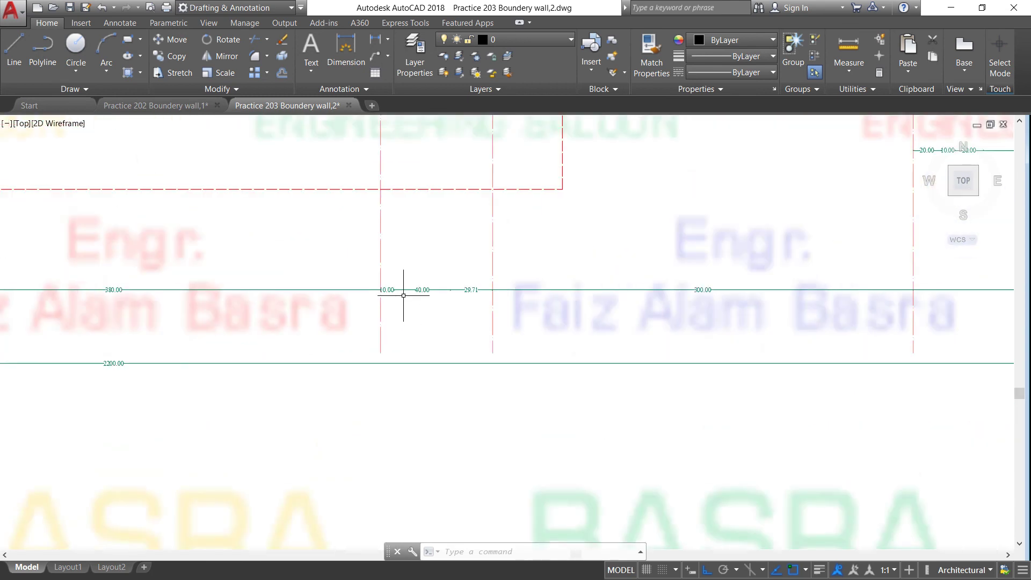
scroll(403, 294, "up", 4)
scroll(402, 290, "down", 8)
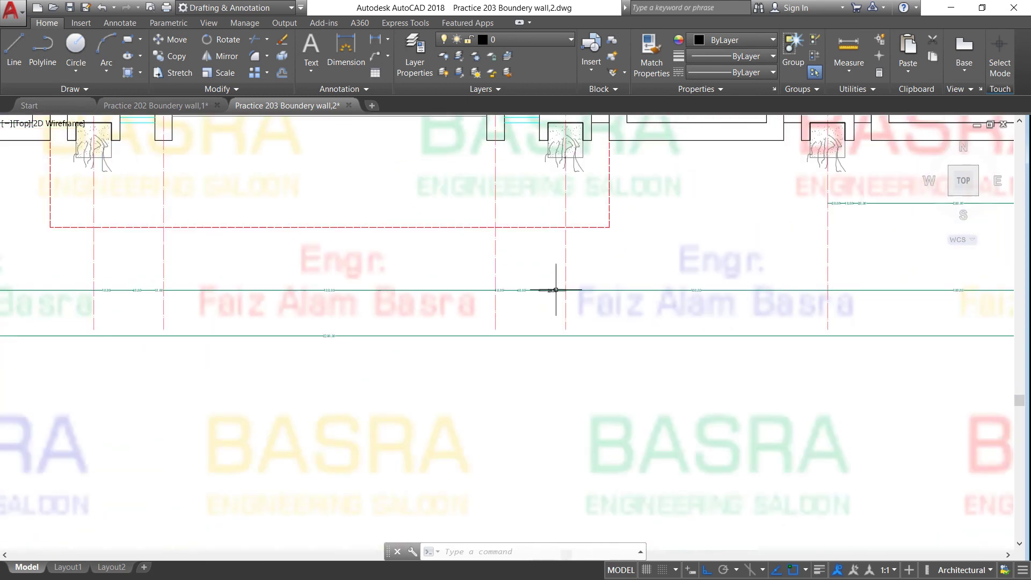
scroll(360, 288, "up", 6)
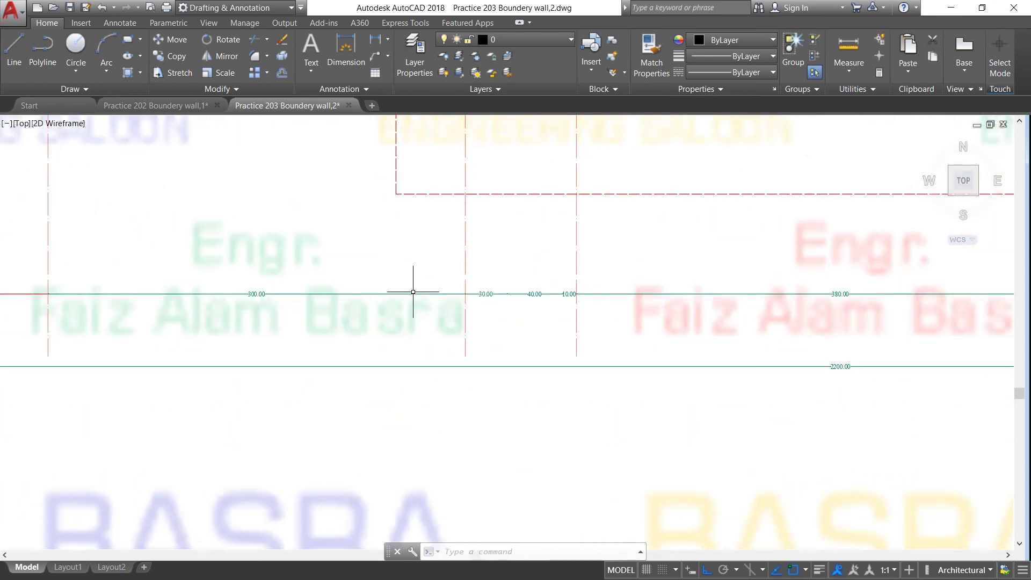
- Check the pier-spacing dimensions from the main gate westward to the west side gate on the plan
scroll(479, 295, "down", 1)
scroll(481, 299, "up", 2)
scroll(541, 292, "down", 4)
scroll(403, 292, "up", 4)
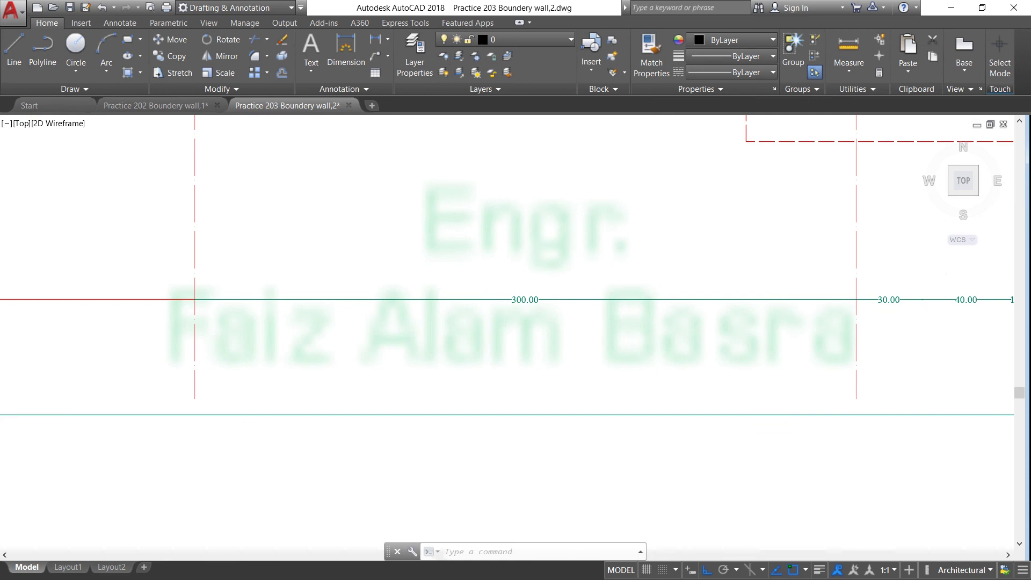
scroll(329, 420, "down", 4)
scroll(365, 291, "up", 4)
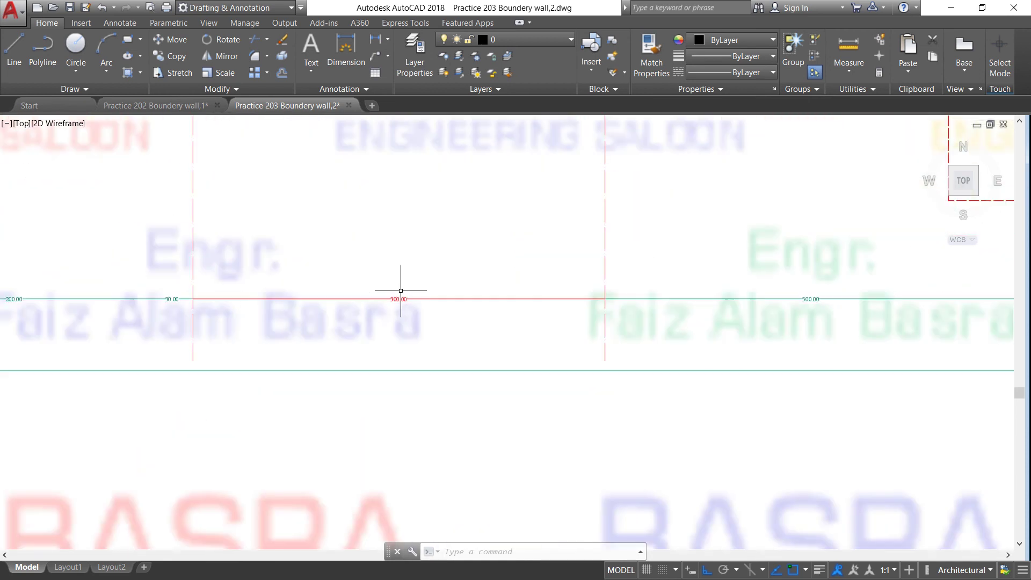
scroll(400, 290, "down", 4)
scroll(236, 285, "up", 4)
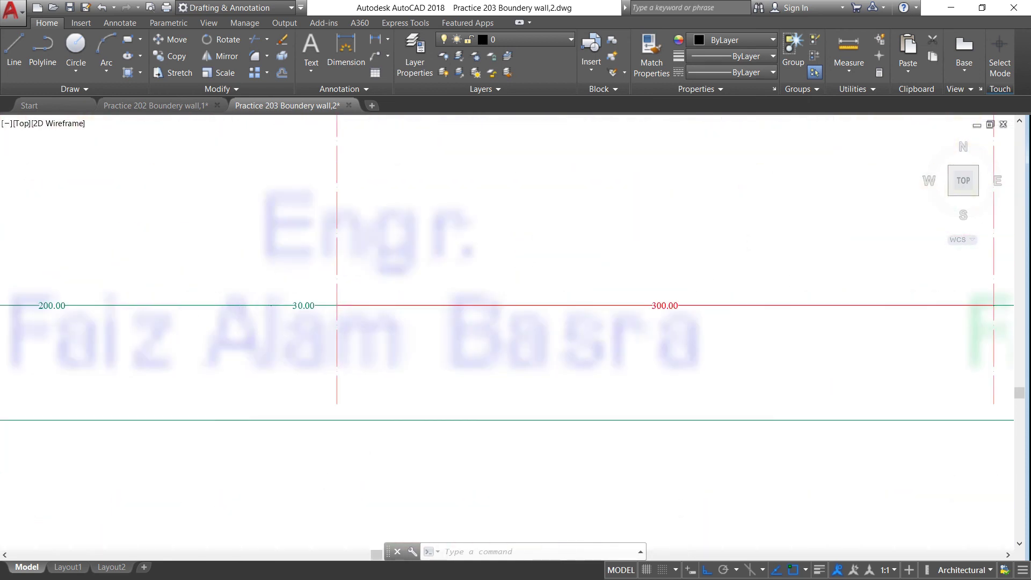
- Read the dimensions on either side of the westernmost pier's centreline in the row below the plan
scroll(226, 281, "down", 4)
scroll(198, 295, "up", 4)
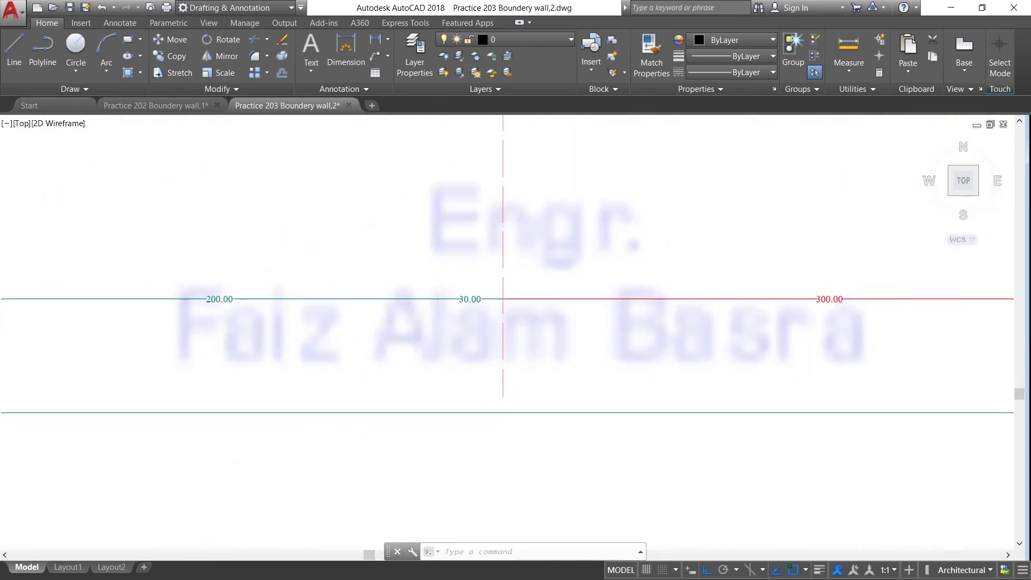
scroll(177, 264, "down", 4)
scroll(183, 267, "down", 3)
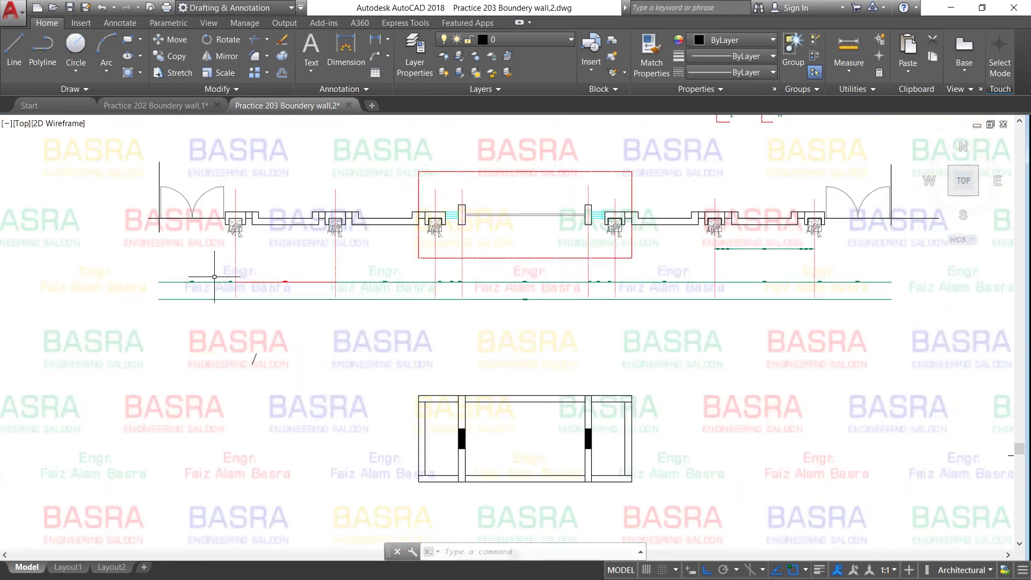
- Examine the plan's piers and recessed wall panels between the west side gate and the main gate
scroll(330, 203, "up", 2)
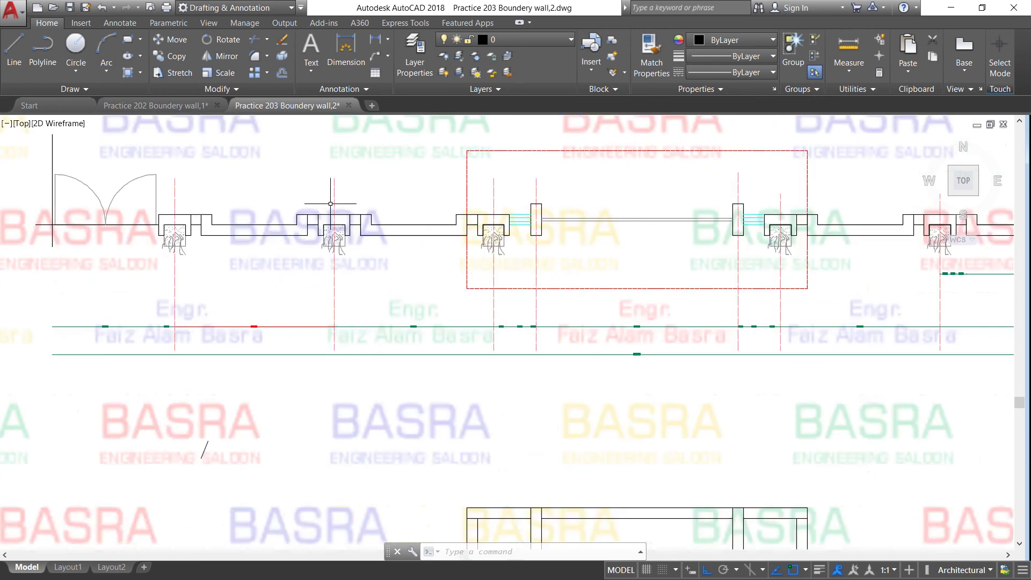
scroll(233, 215, "up", 2)
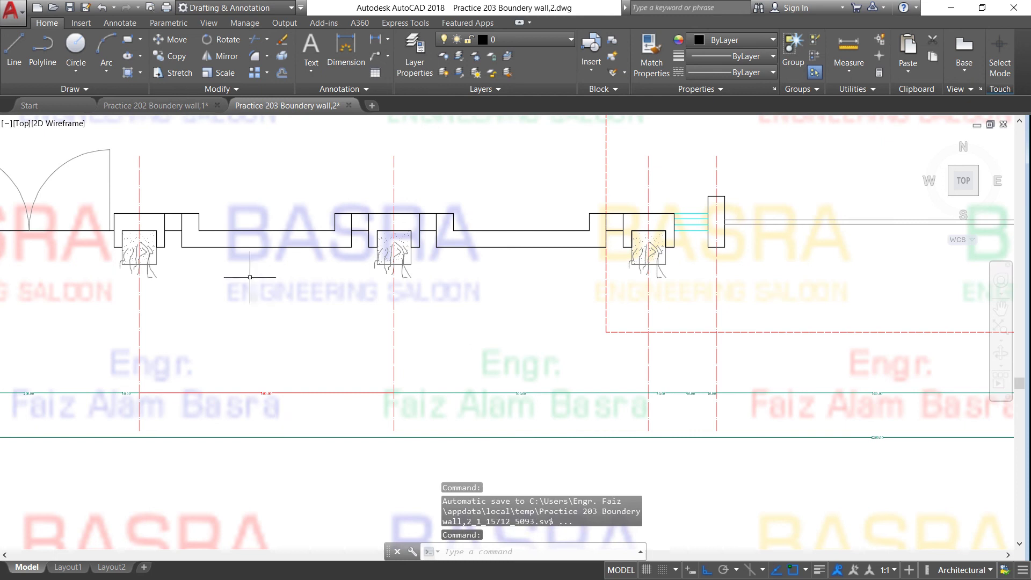
scroll(339, 248, "down", 2)
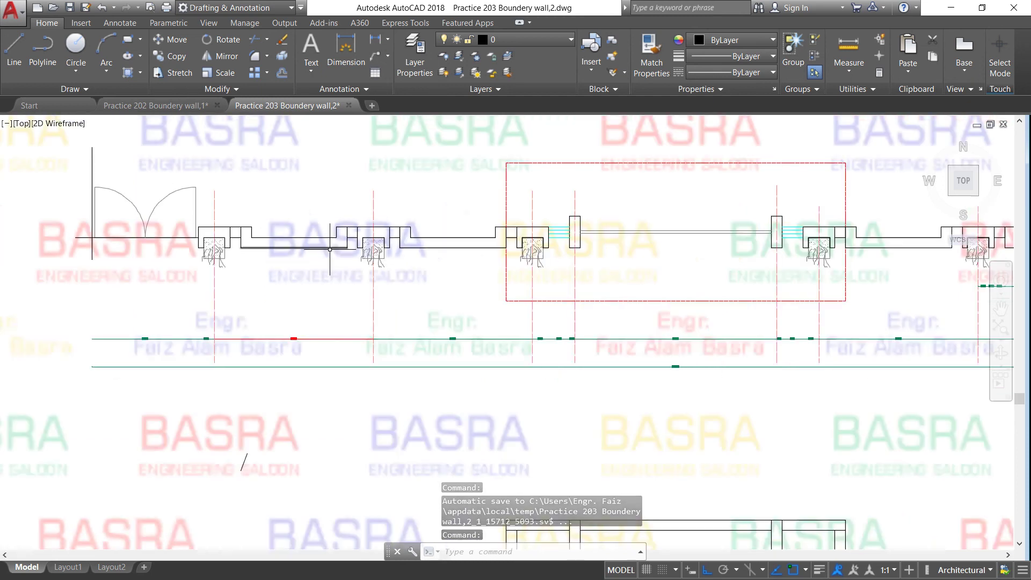
scroll(188, 252, "down", 1)
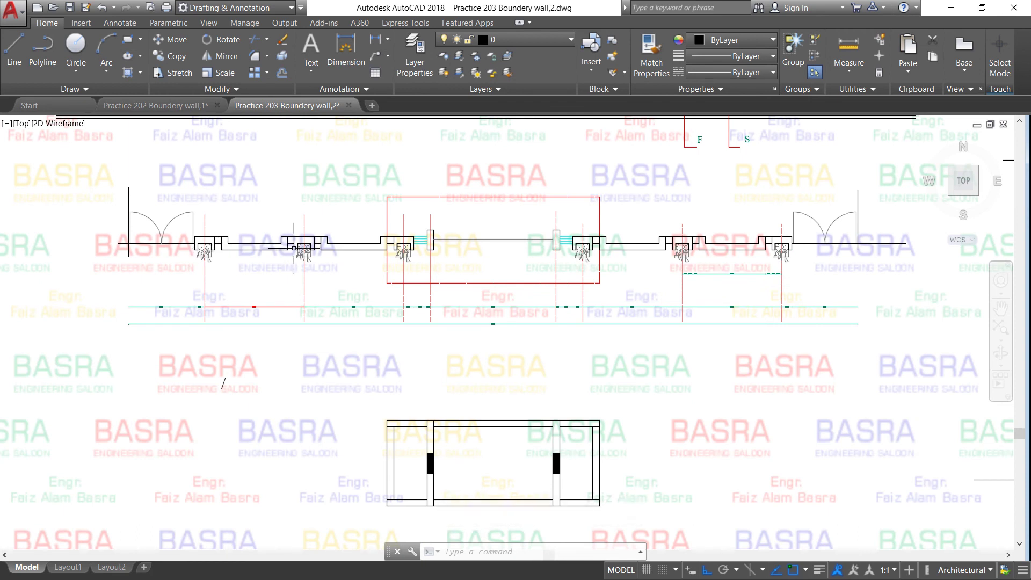
scroll(261, 249, "up", 1)
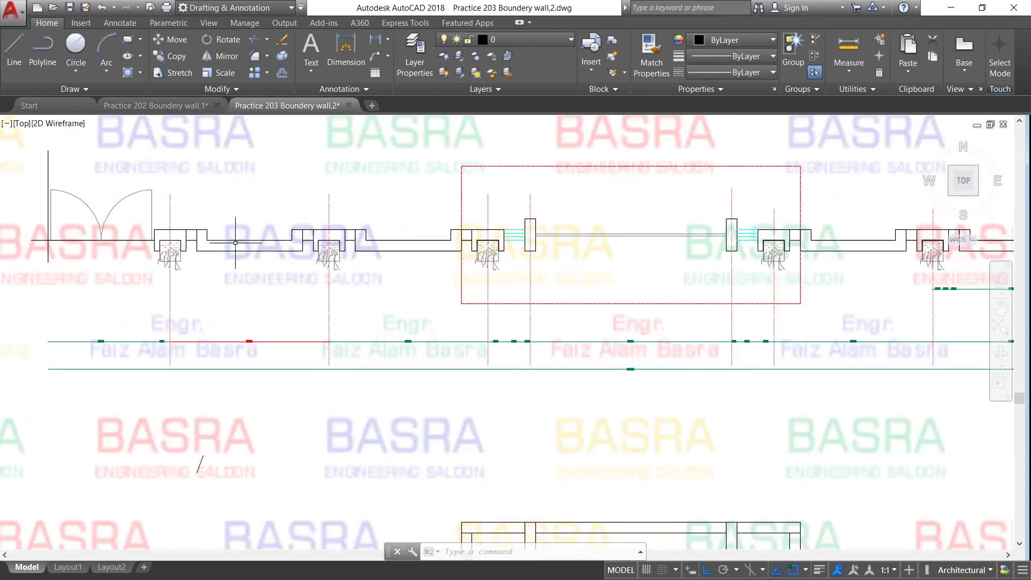
scroll(203, 245, "down", 2)
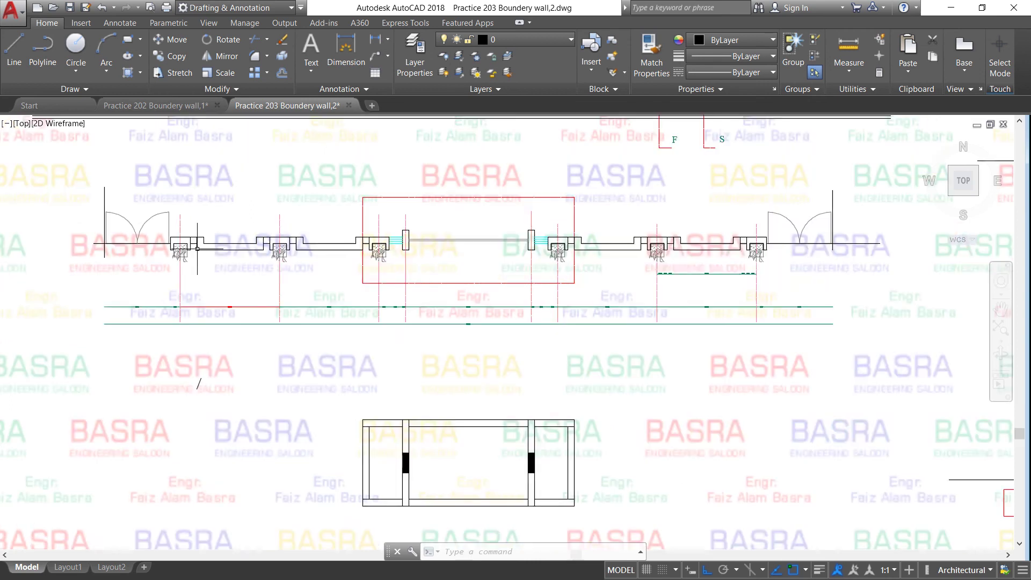
- Compare the plan with the elevation above it, checking the wall panels and piers from the west side gate to the east side gate
scroll(380, 250, "down", 3)
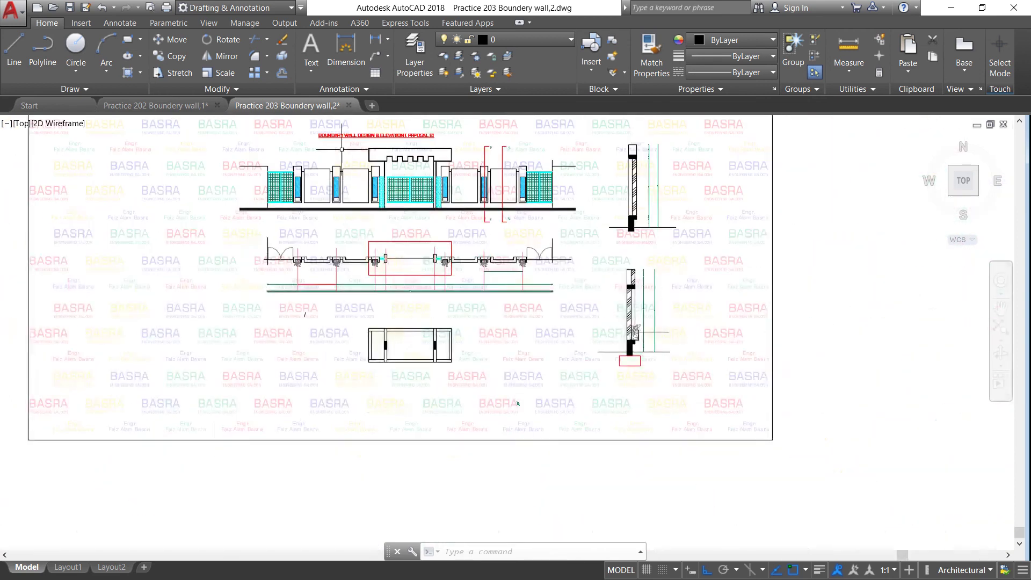
scroll(344, 153, "up", 4)
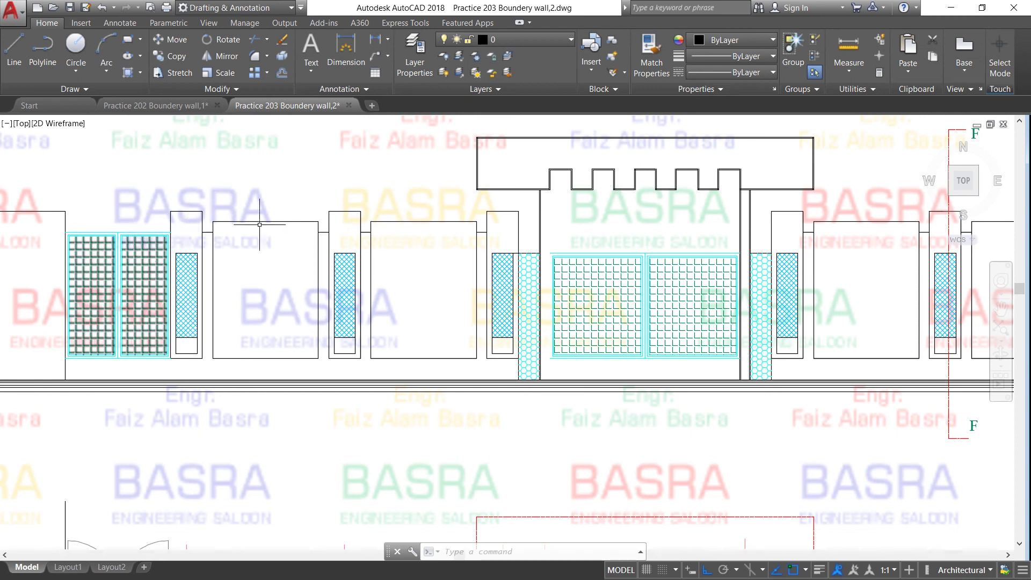
scroll(294, 247, "down", 3)
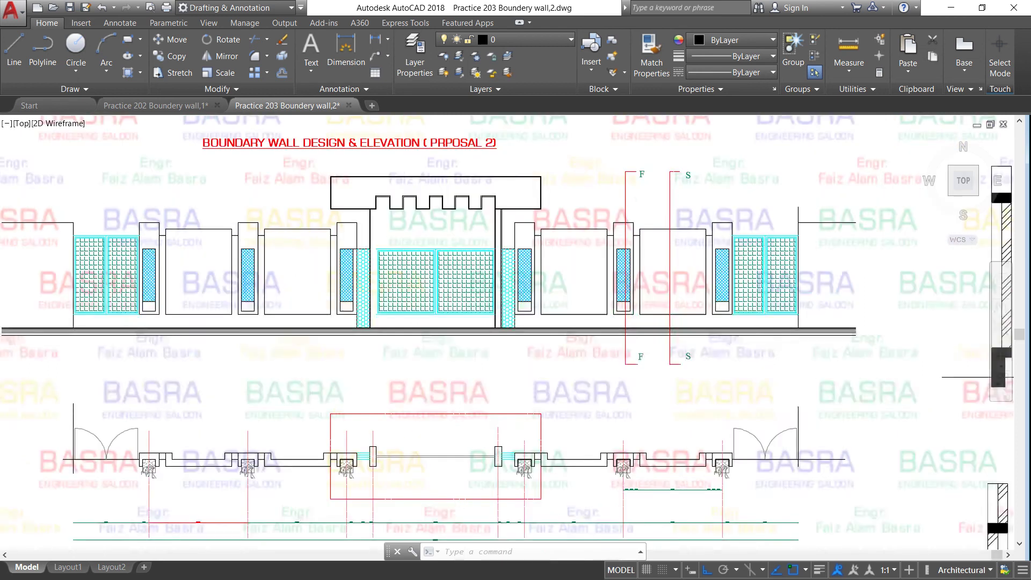
scroll(499, 244, "up", 2)
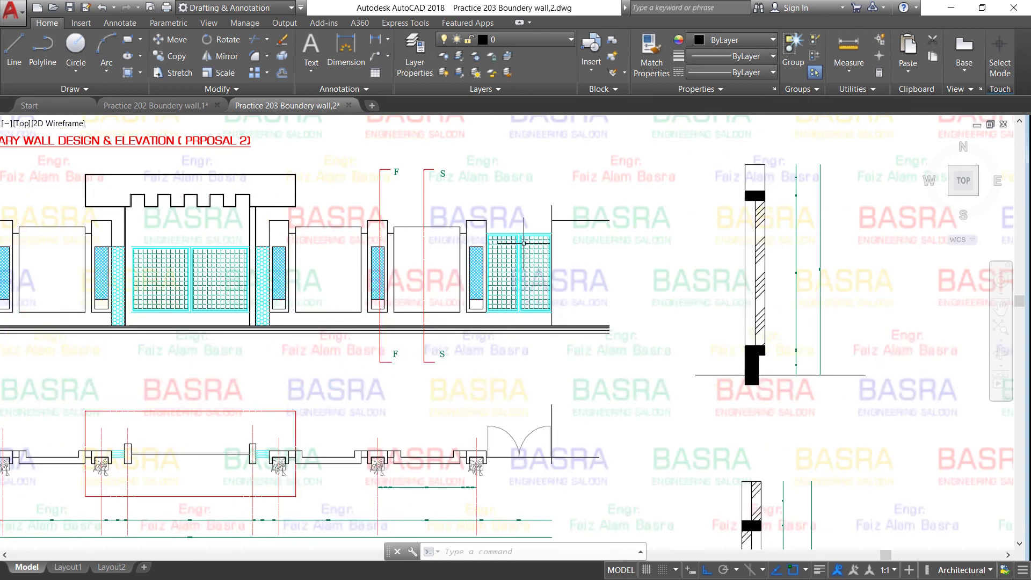
scroll(466, 248, "down", 2)
scroll(109, 239, "down", 1)
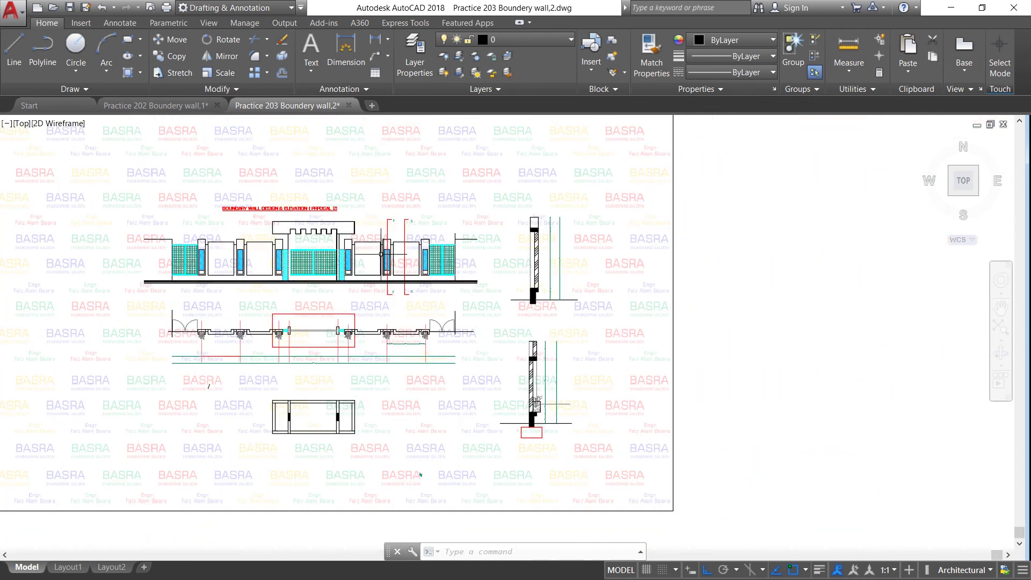
- Examine the main gate and its notched overhead beam at the centre of the elevation
scroll(203, 243, "up", 3)
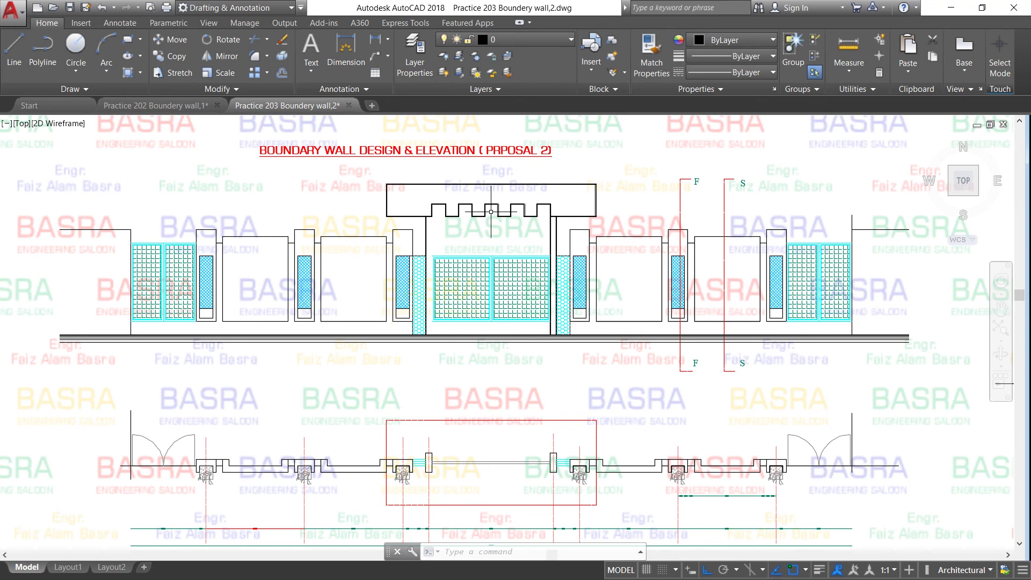
scroll(490, 211, "up", 2)
scroll(466, 210, "down", 2)
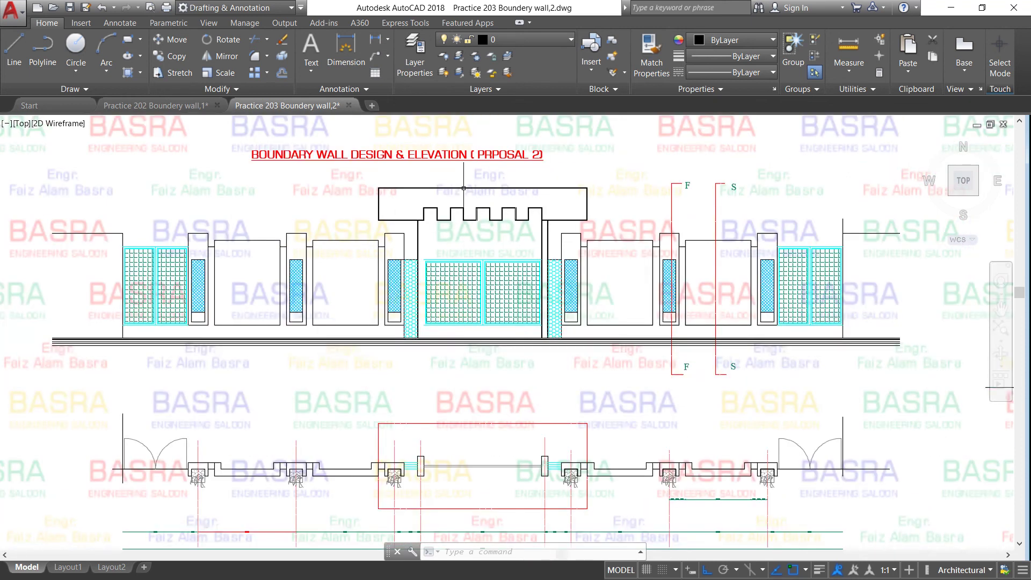